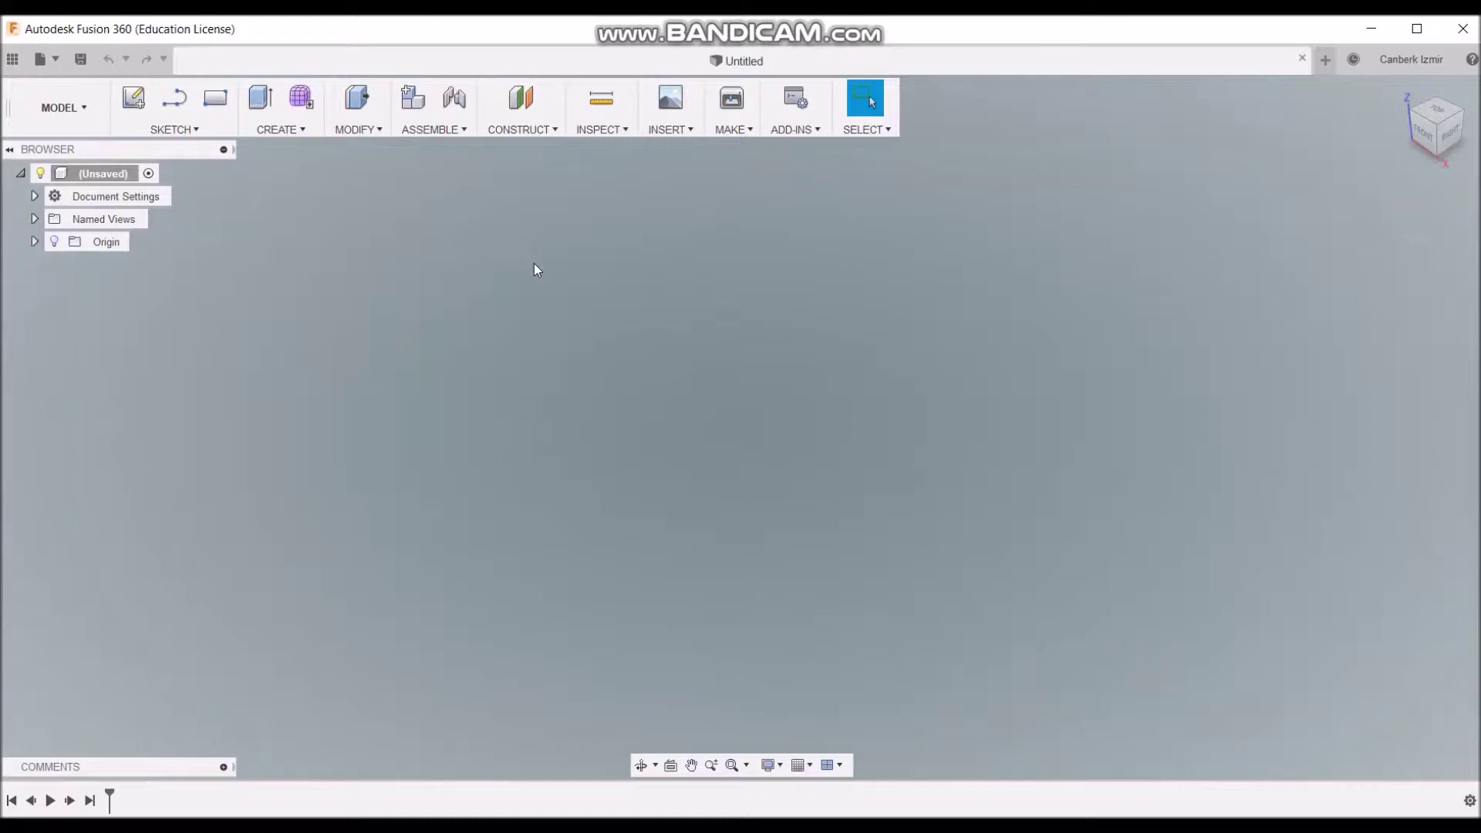
# - Expand Origin in the browser and create a sketch on the XZ plane
pyautogui.click(34, 243)
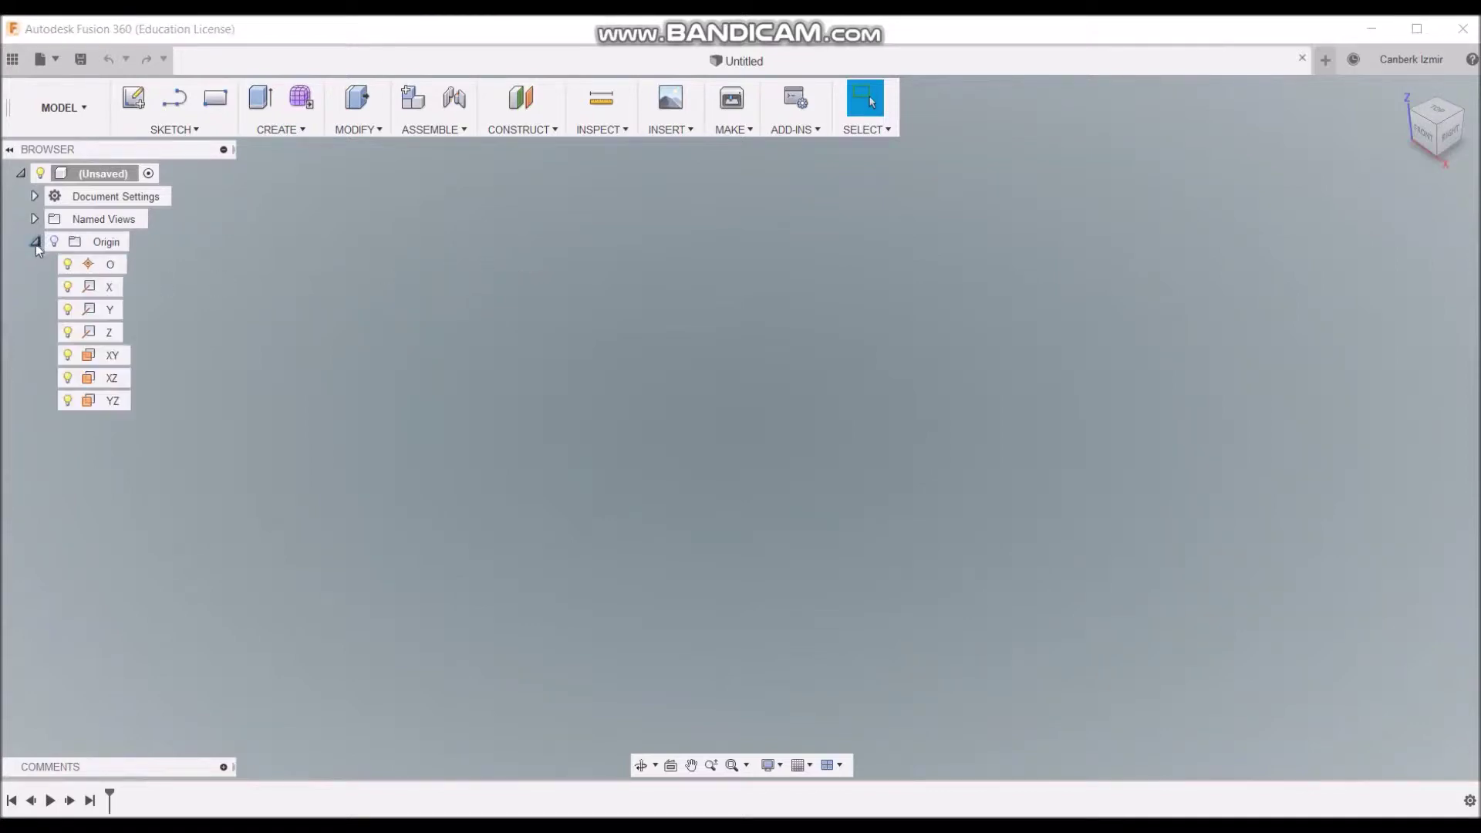
pyautogui.rightClick(87, 376)
pyautogui.click(147, 405)
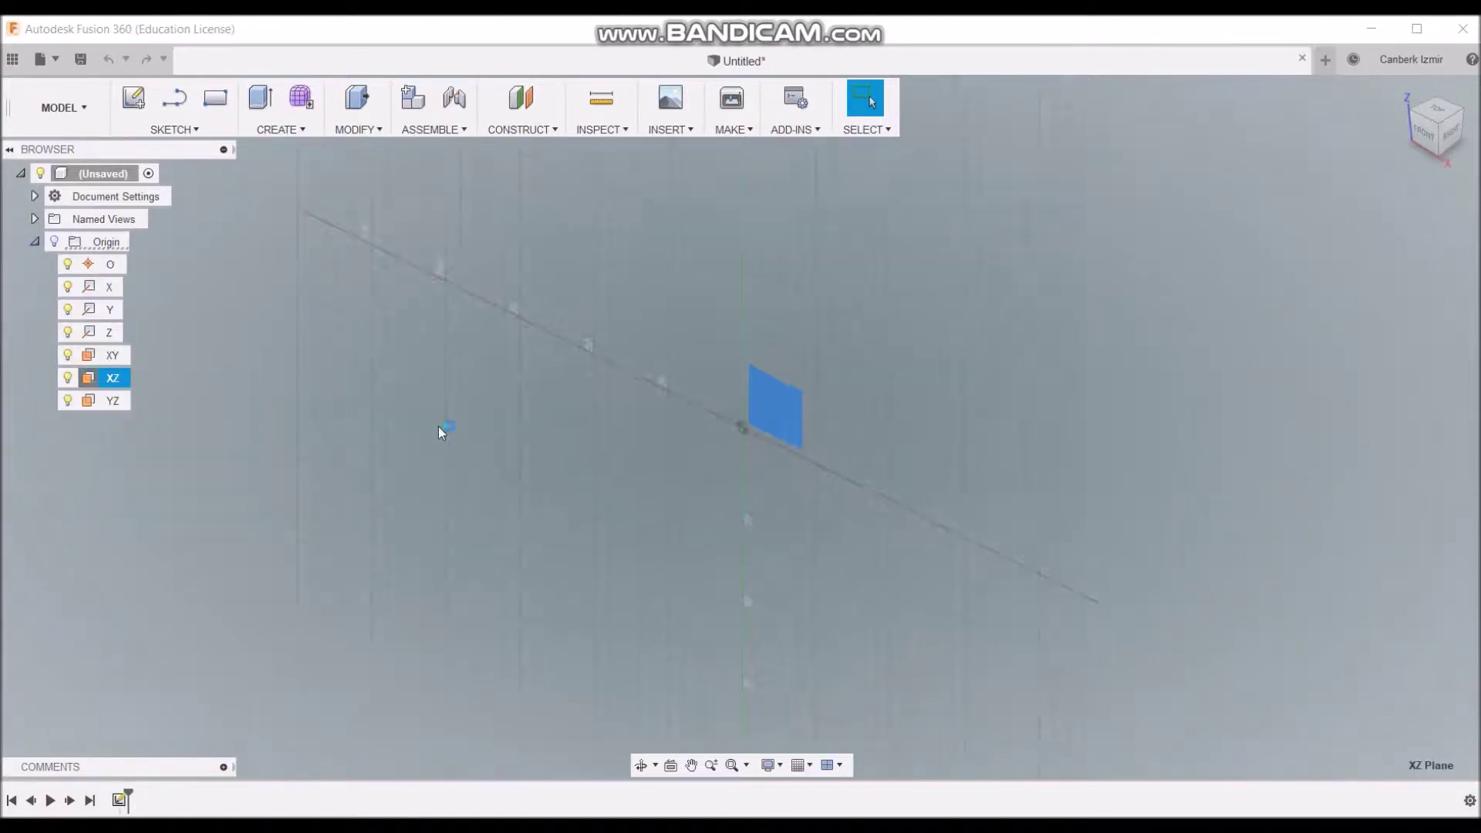
pyautogui.click(175, 97)
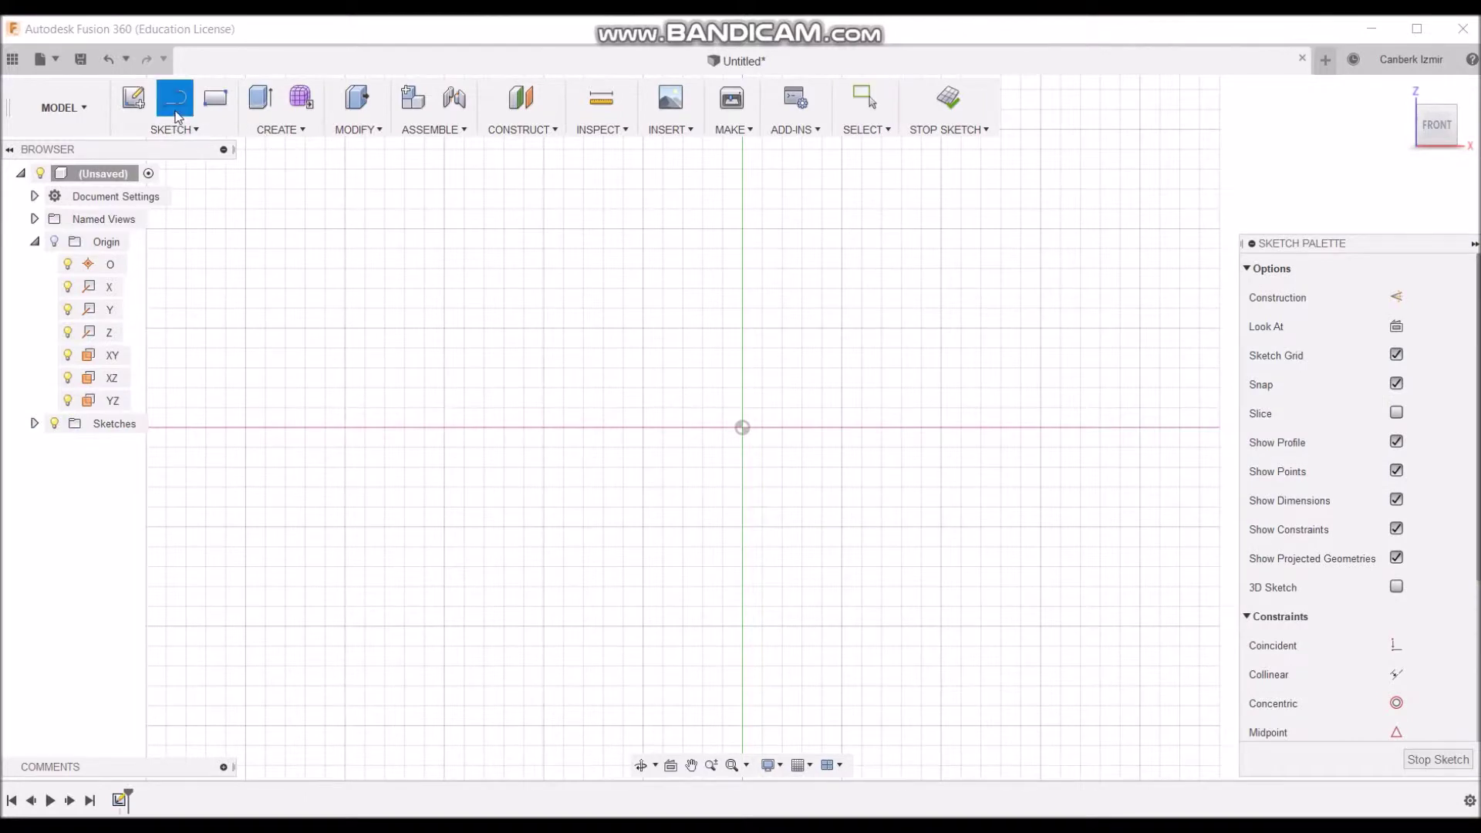
# - Draw a vertical line up from the origin, plus short top and bottom horizontal lines
pyautogui.click(742, 428)
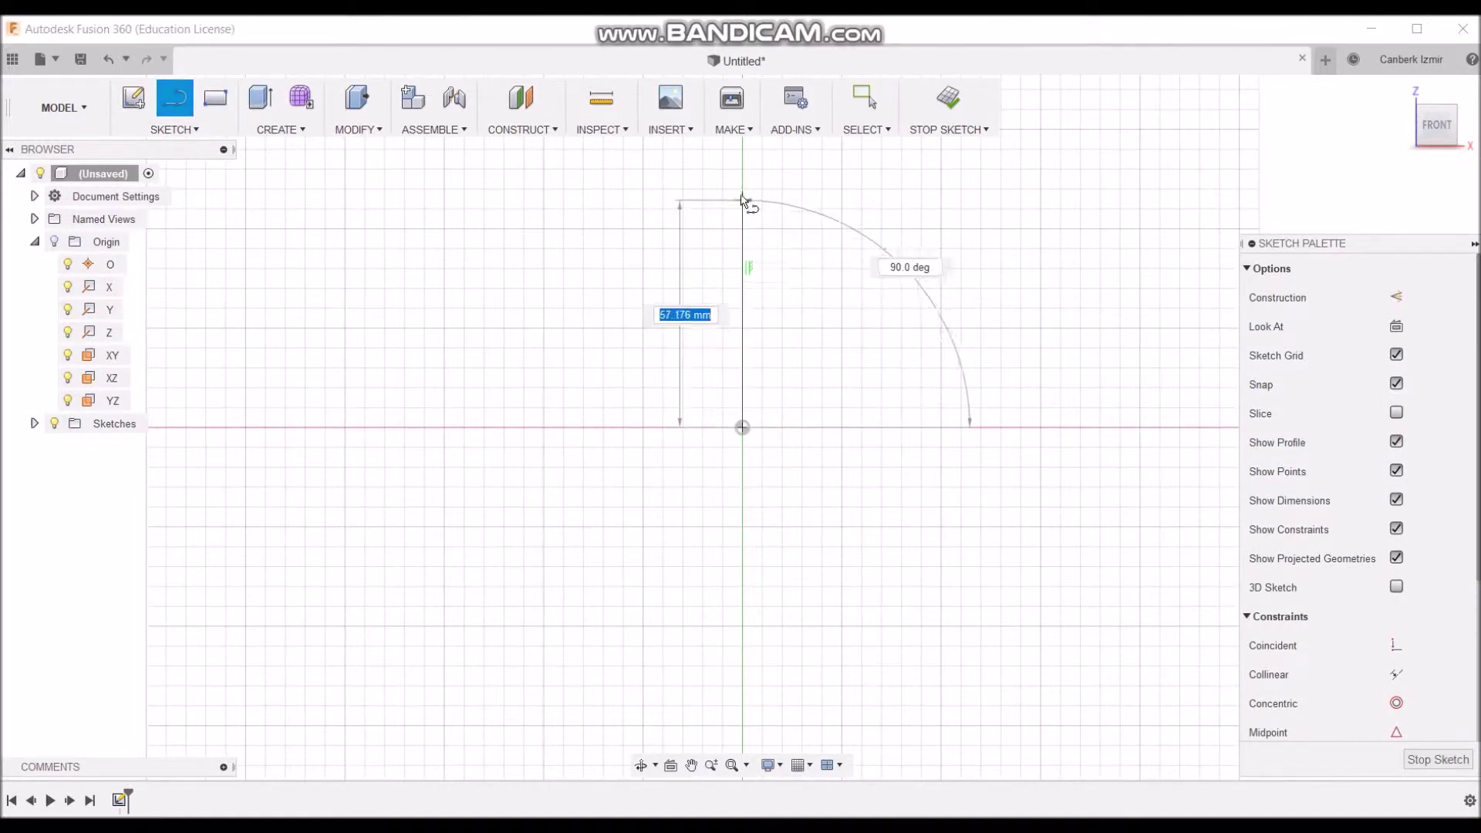
pyautogui.click(743, 189)
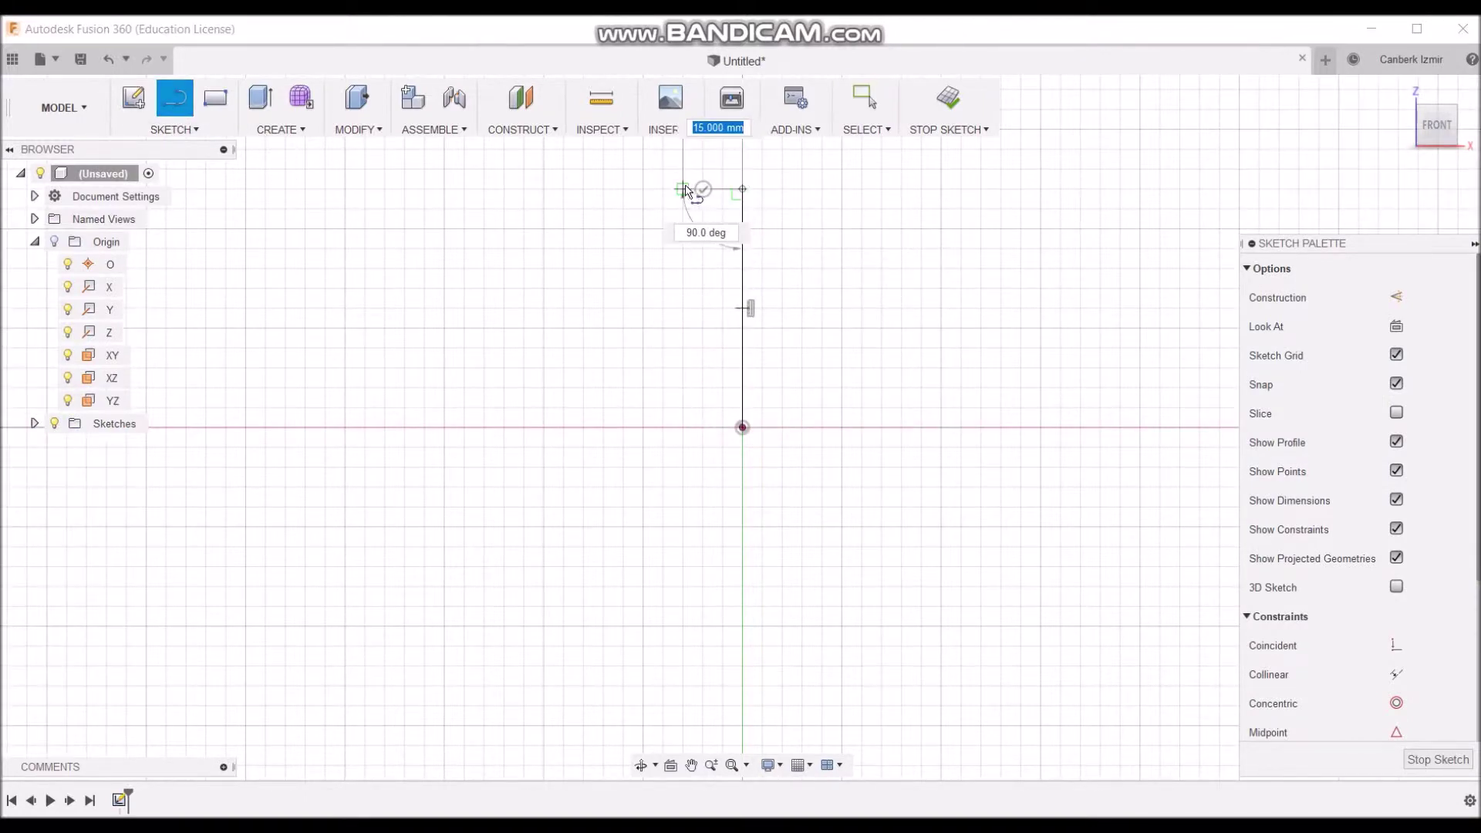
pyautogui.press('Return')
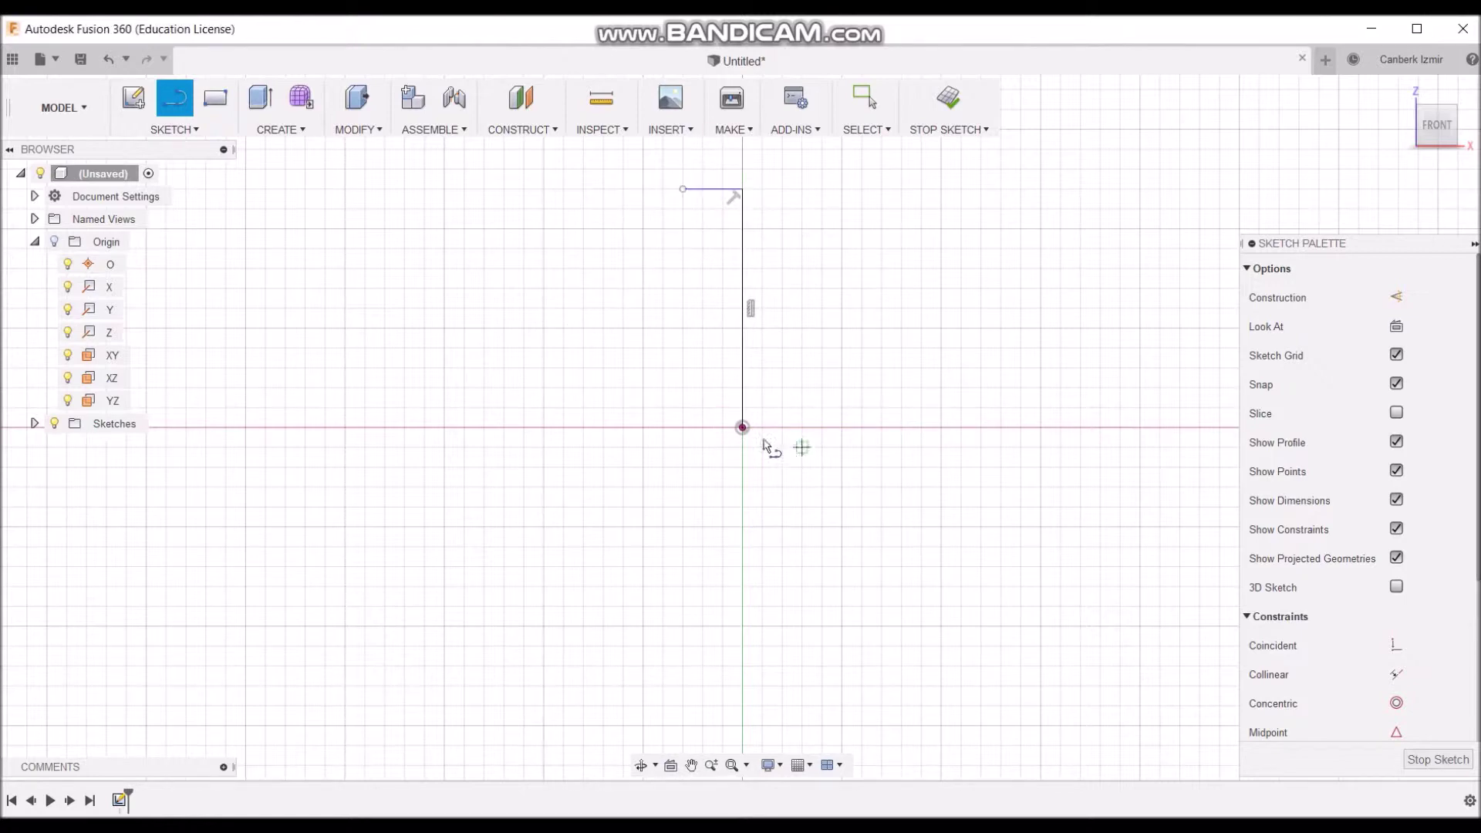
pyautogui.click(742, 428)
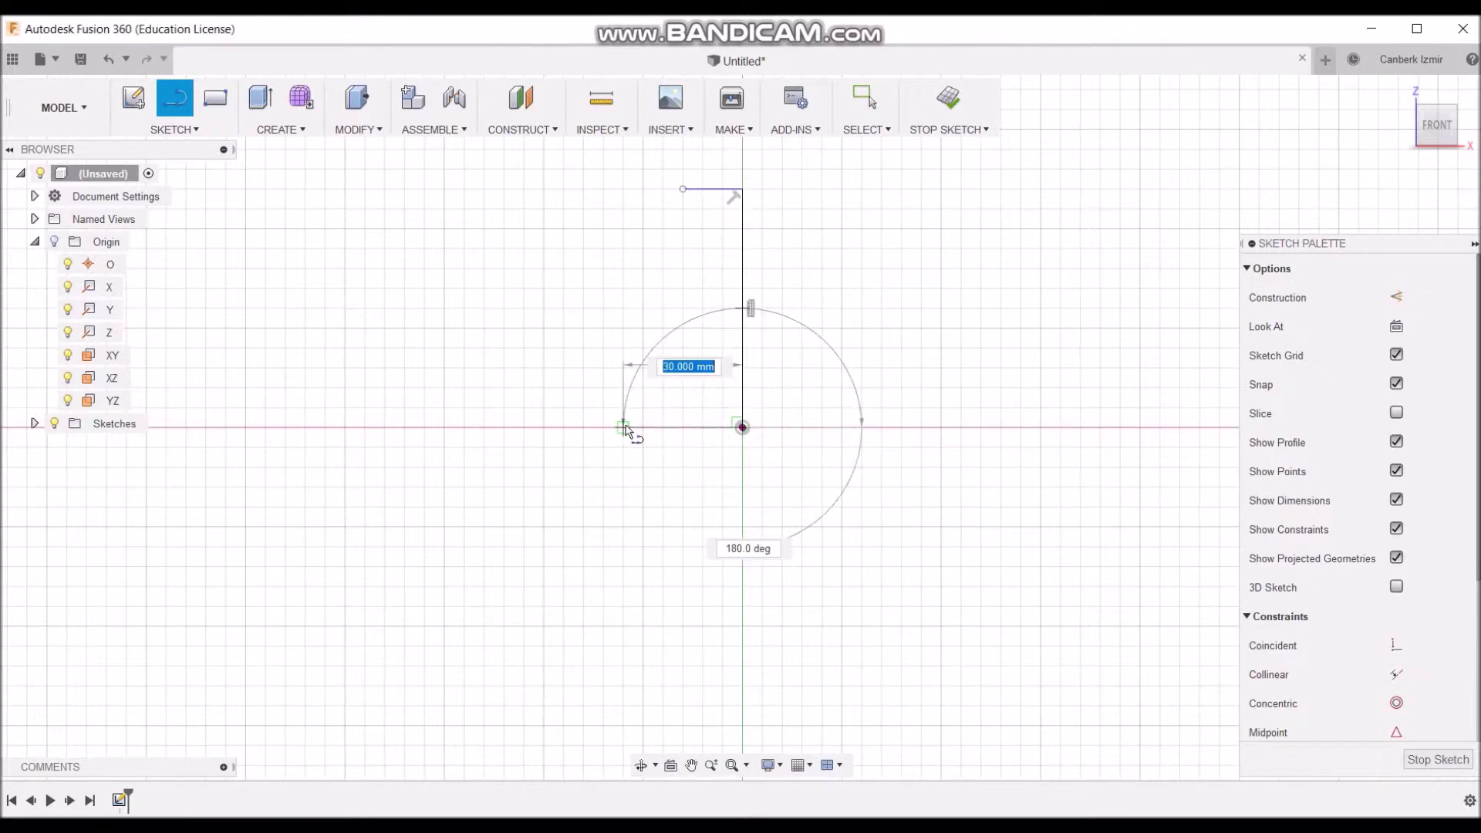
pyautogui.press('Return')
pyautogui.press('Escape')
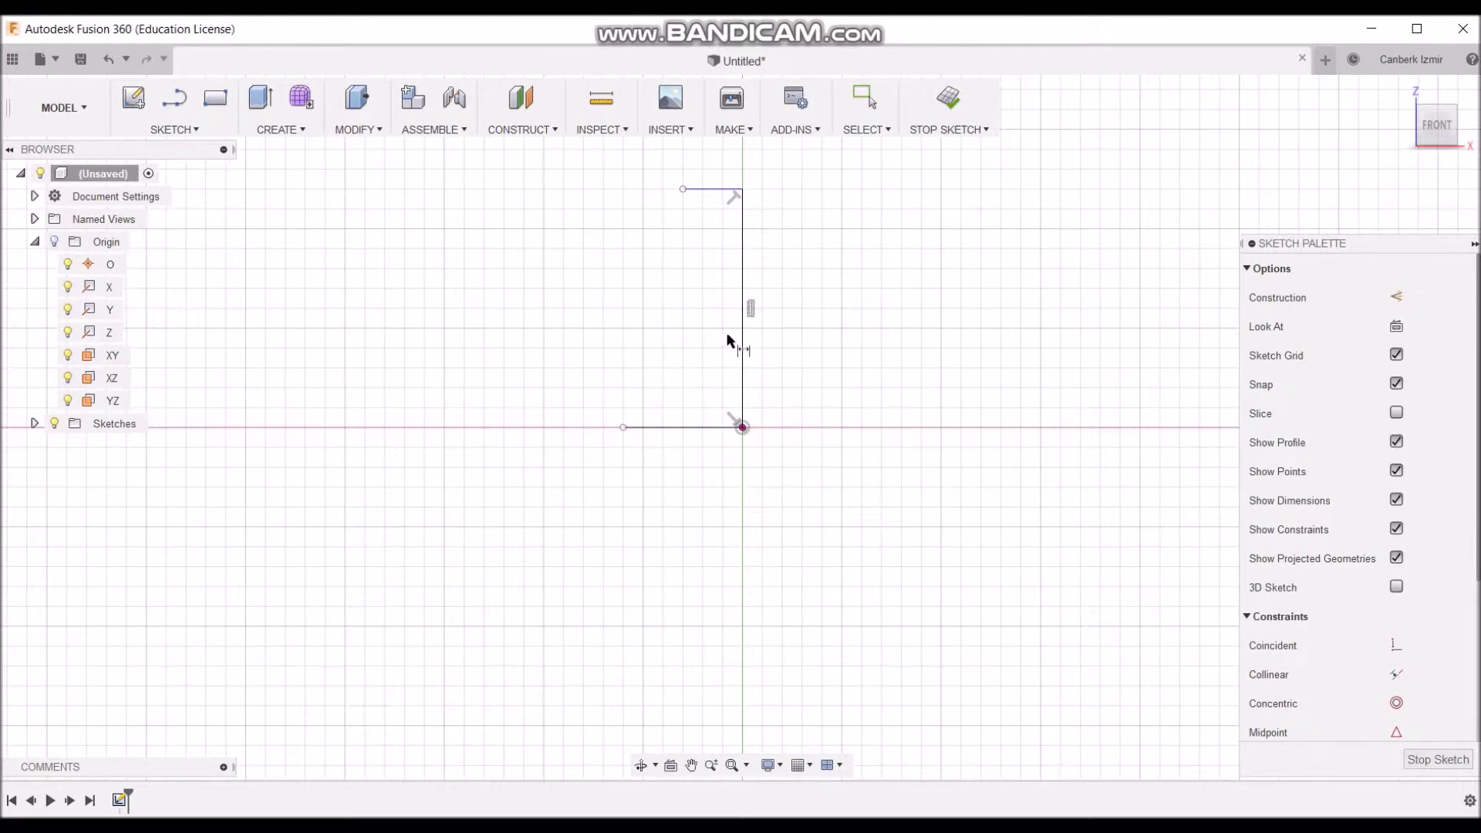
# - Dimension the vertical line to 115 mm
pyautogui.click(742, 336)
pyautogui.click(838, 339)
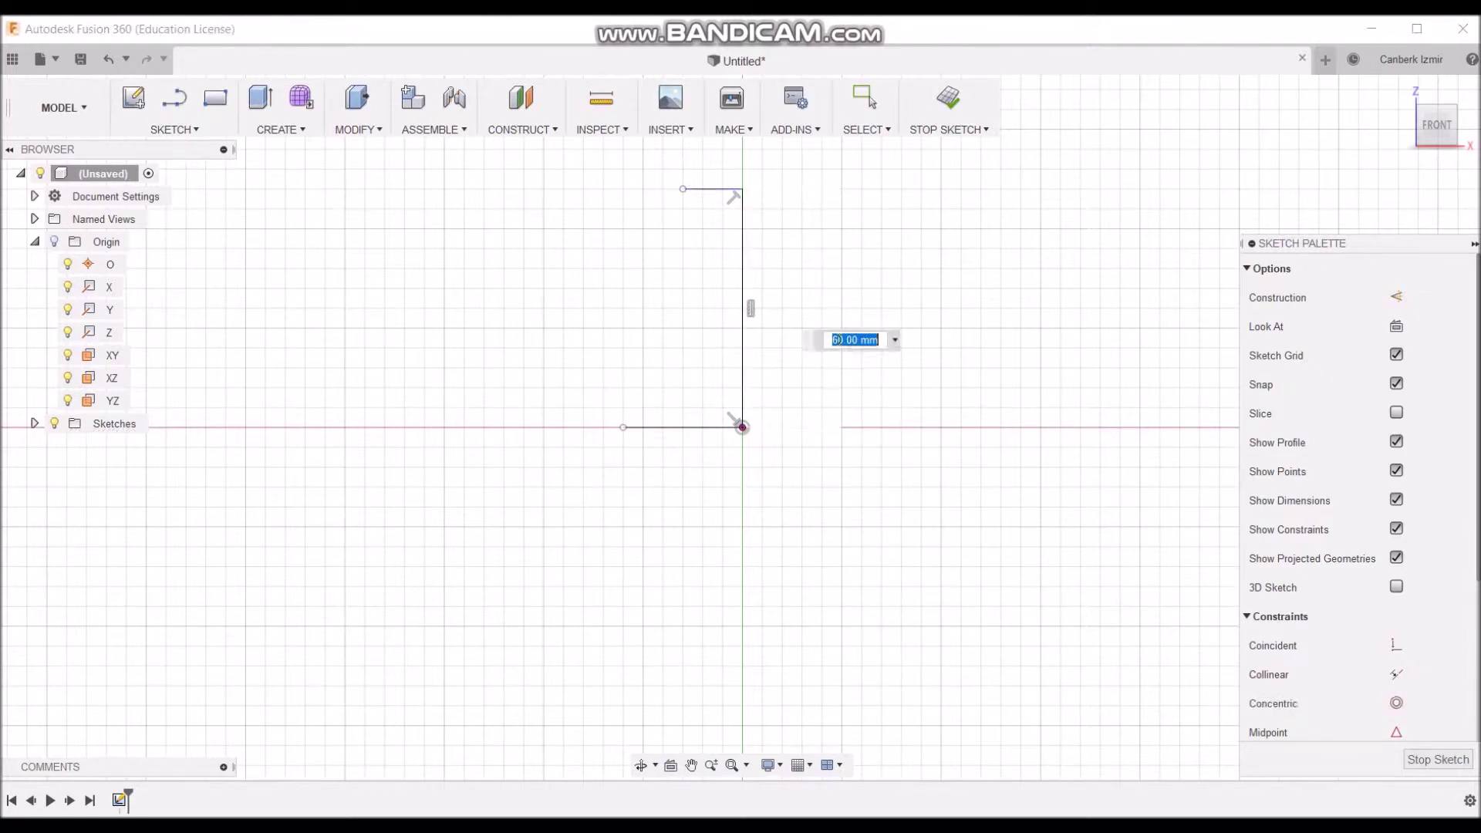
pyautogui.write('1')
pyautogui.press('Return')
pyautogui.scroll(-1, 888, 466)
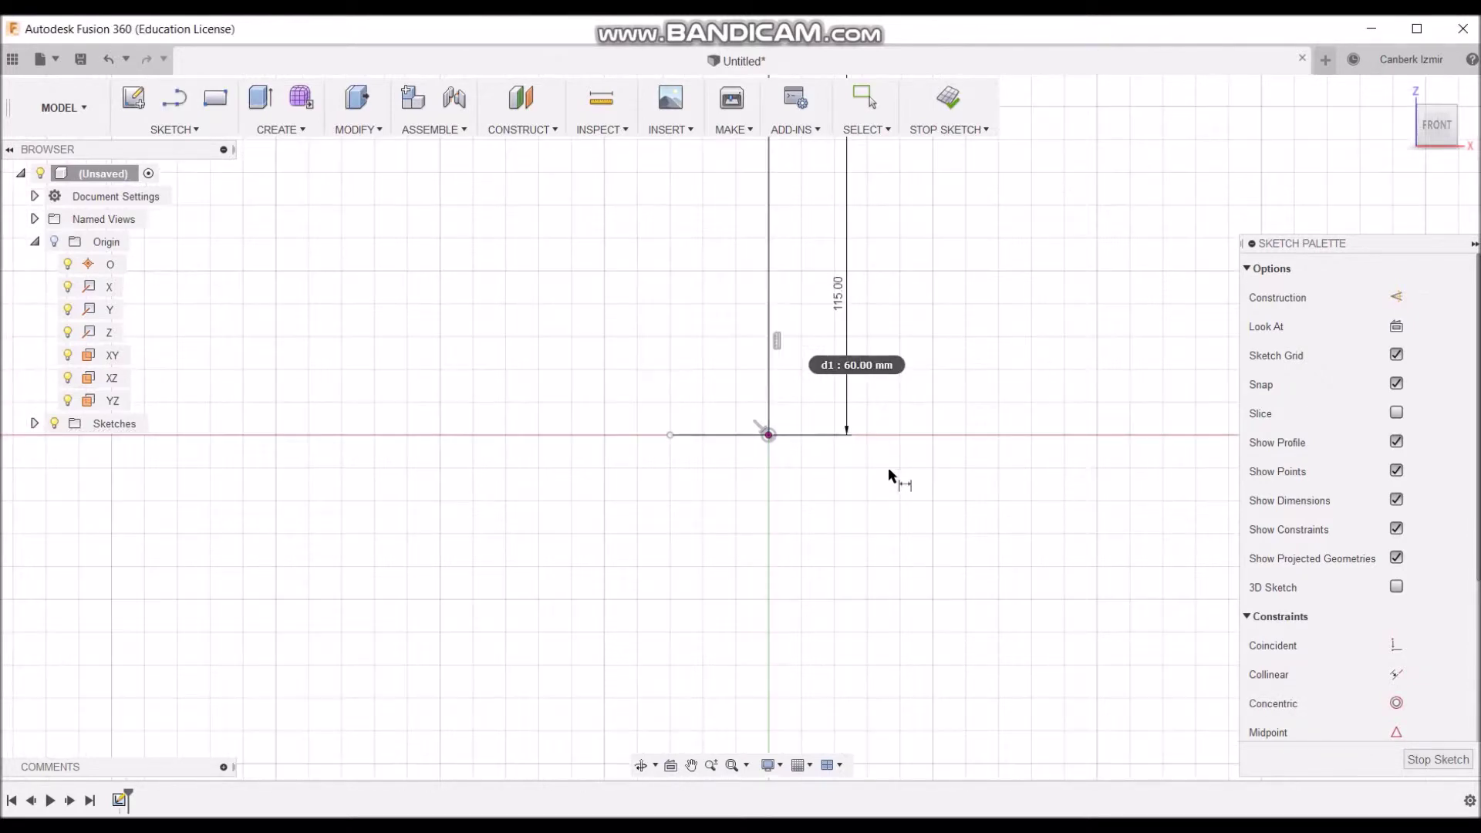
pyautogui.scroll(-2, 888, 466)
# - Dimension the top line to 23.40 mm and the bottom line to 45 mm
pyautogui.click(799, 220)
pyautogui.click(794, 191)
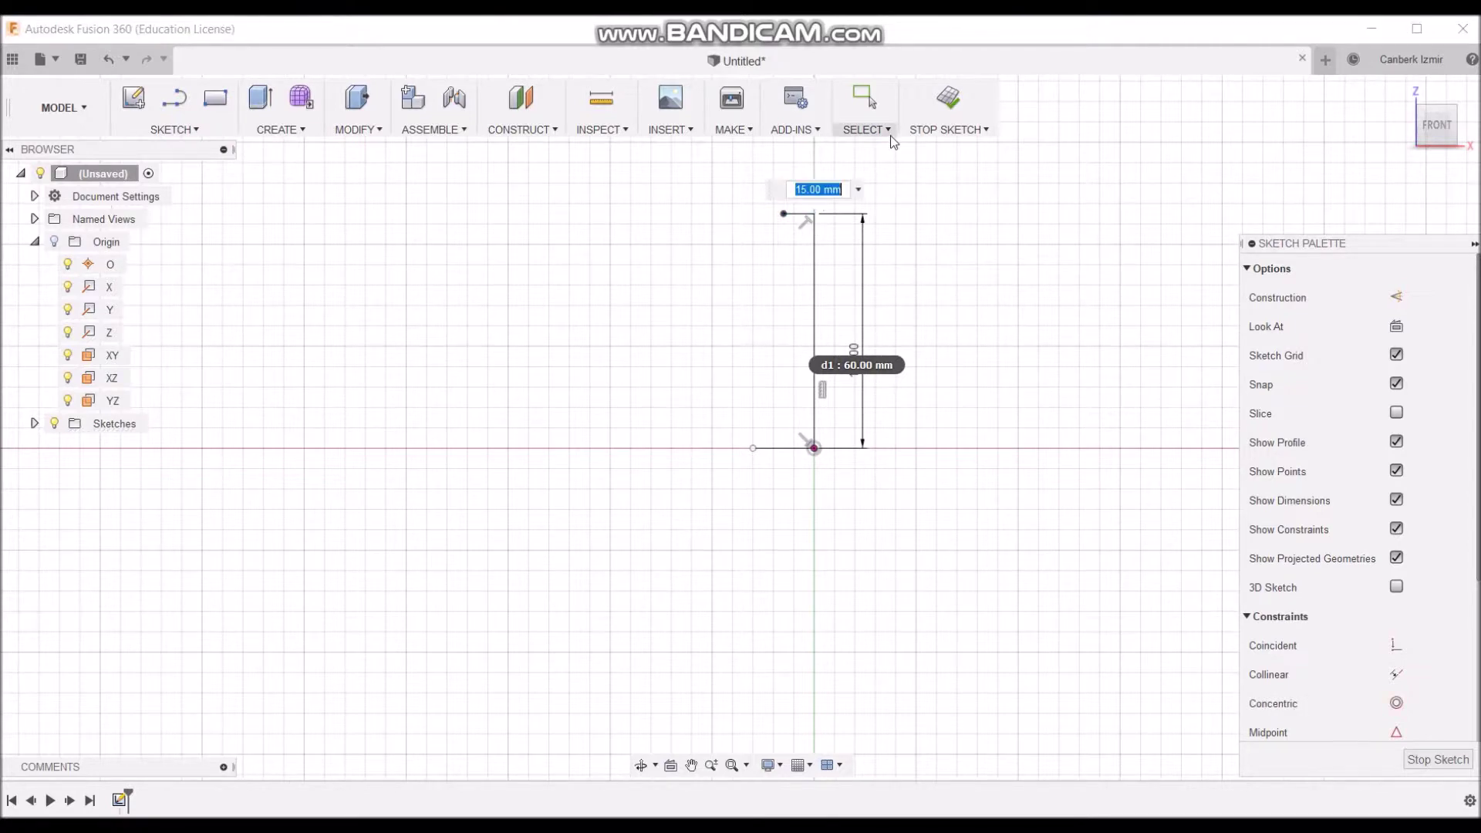
pyautogui.write('23.4')
pyautogui.press('Return')
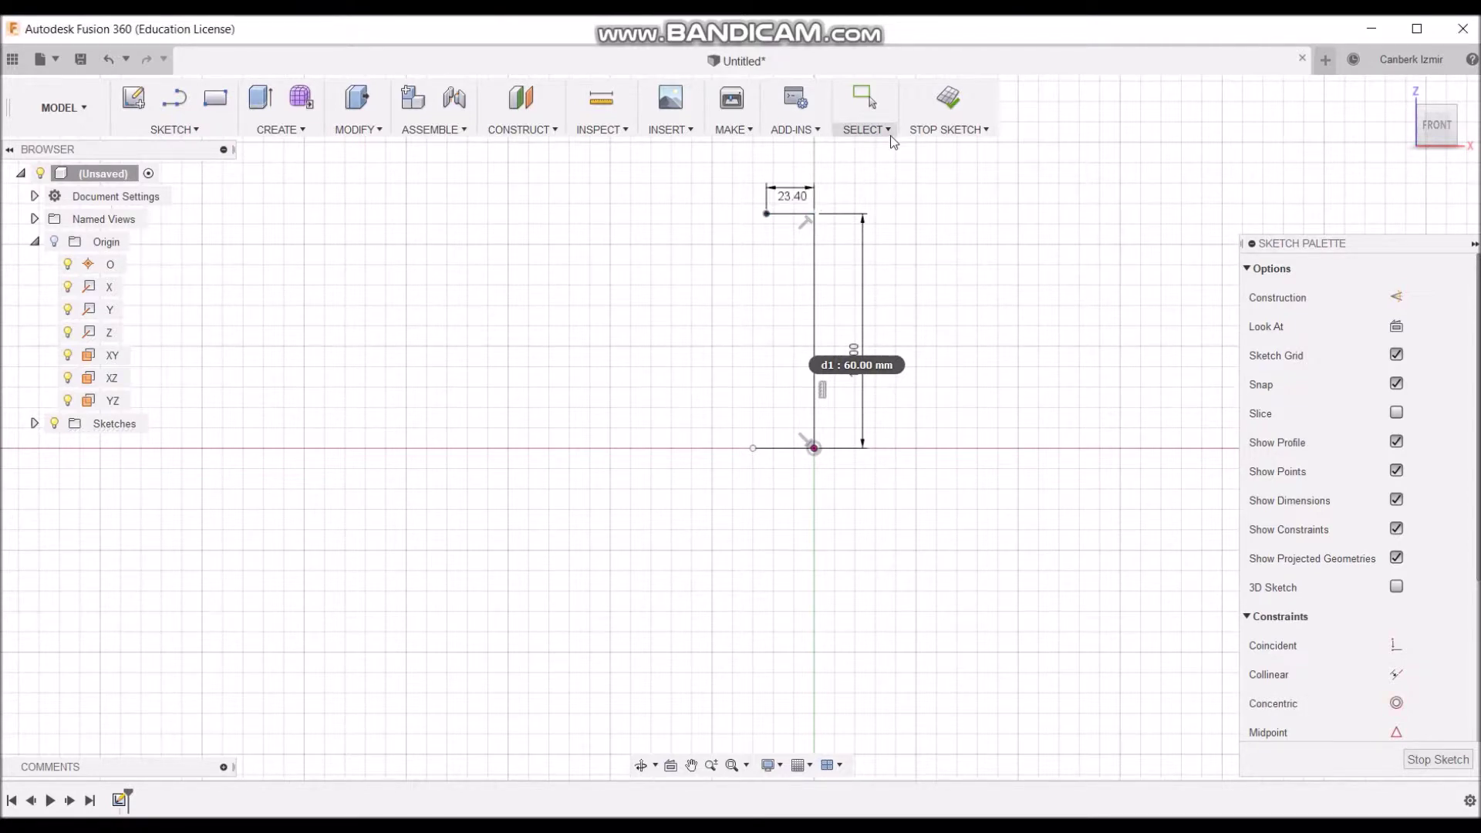
pyautogui.click(791, 449)
pyautogui.click(781, 474)
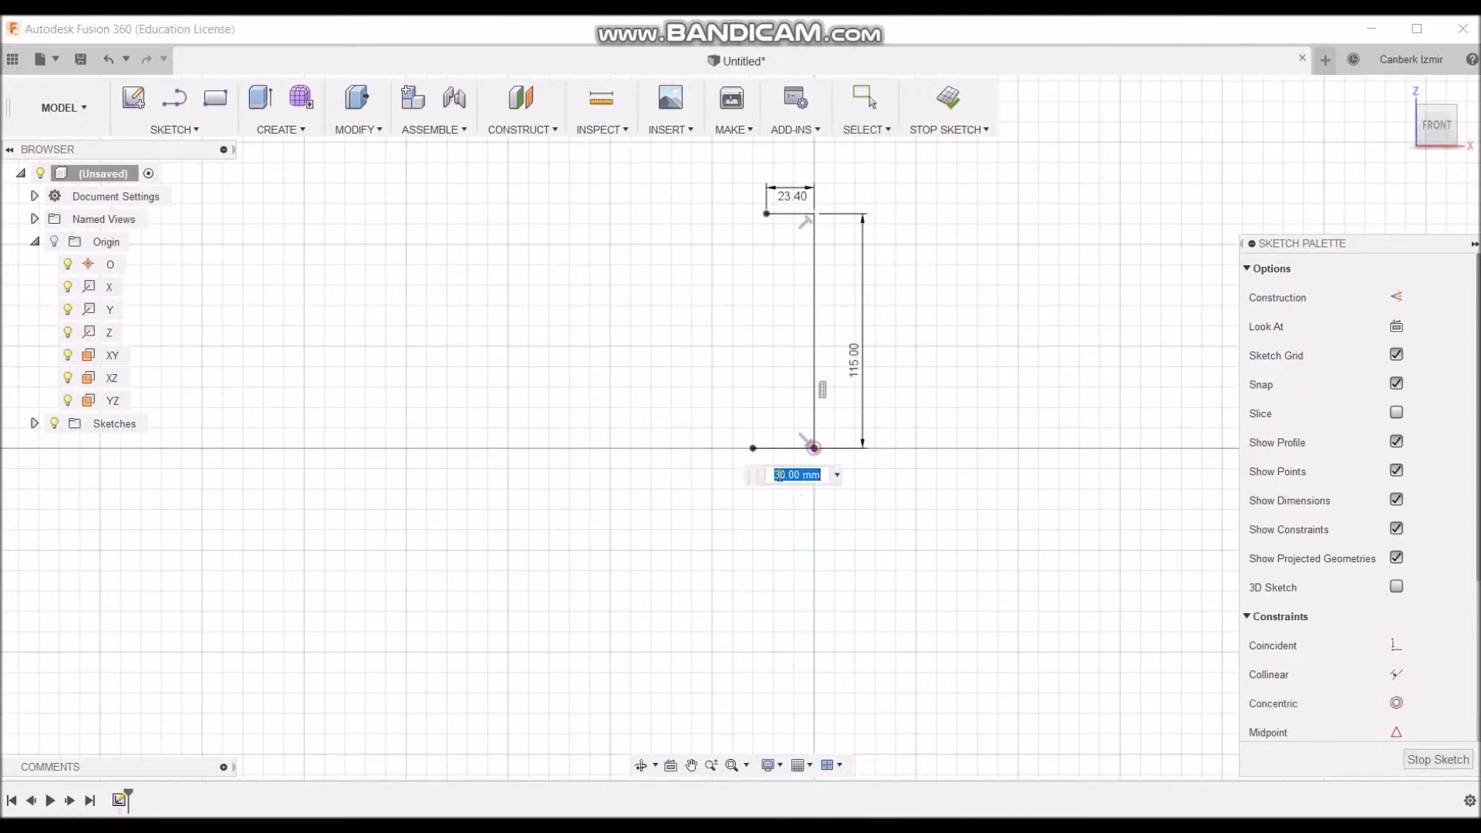
pyautogui.write('45')
pyautogui.press('Return')
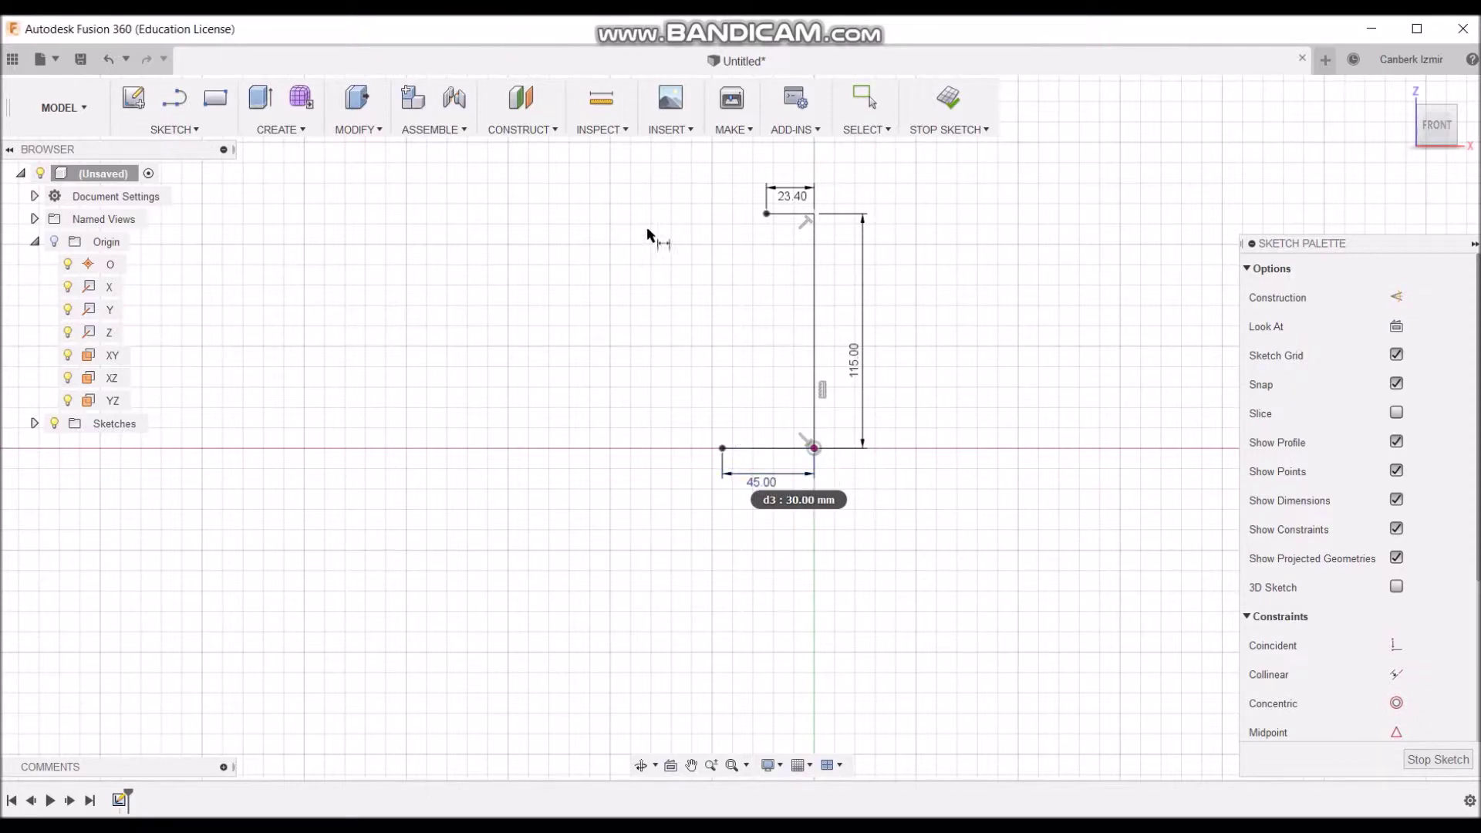
pyautogui.click(191, 130)
pyautogui.moveTo(146, 308)
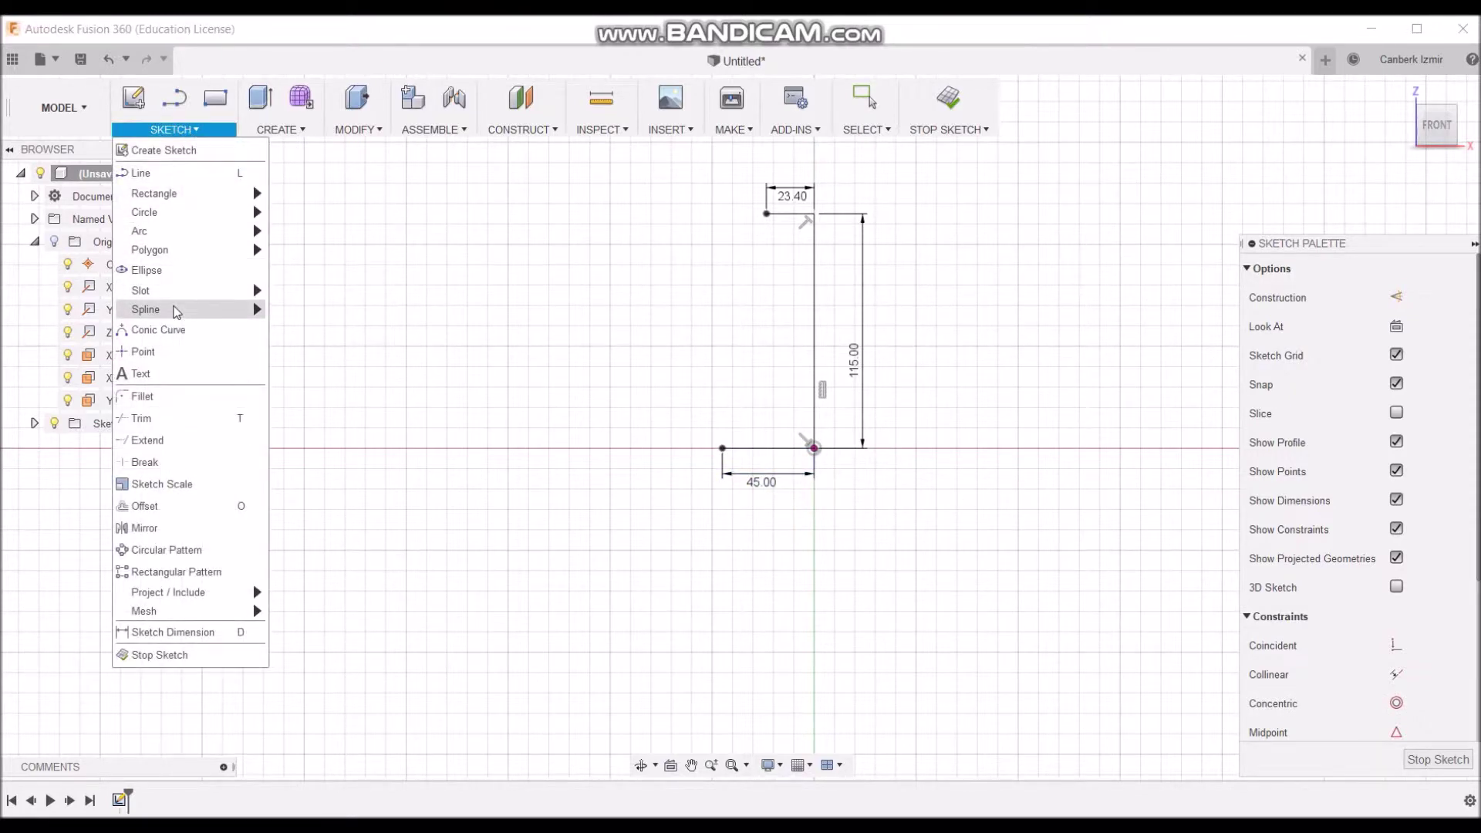
# - Draw a fit-point spline joining the bottom and top line endpoints to close the profile
pyautogui.click(278, 315)
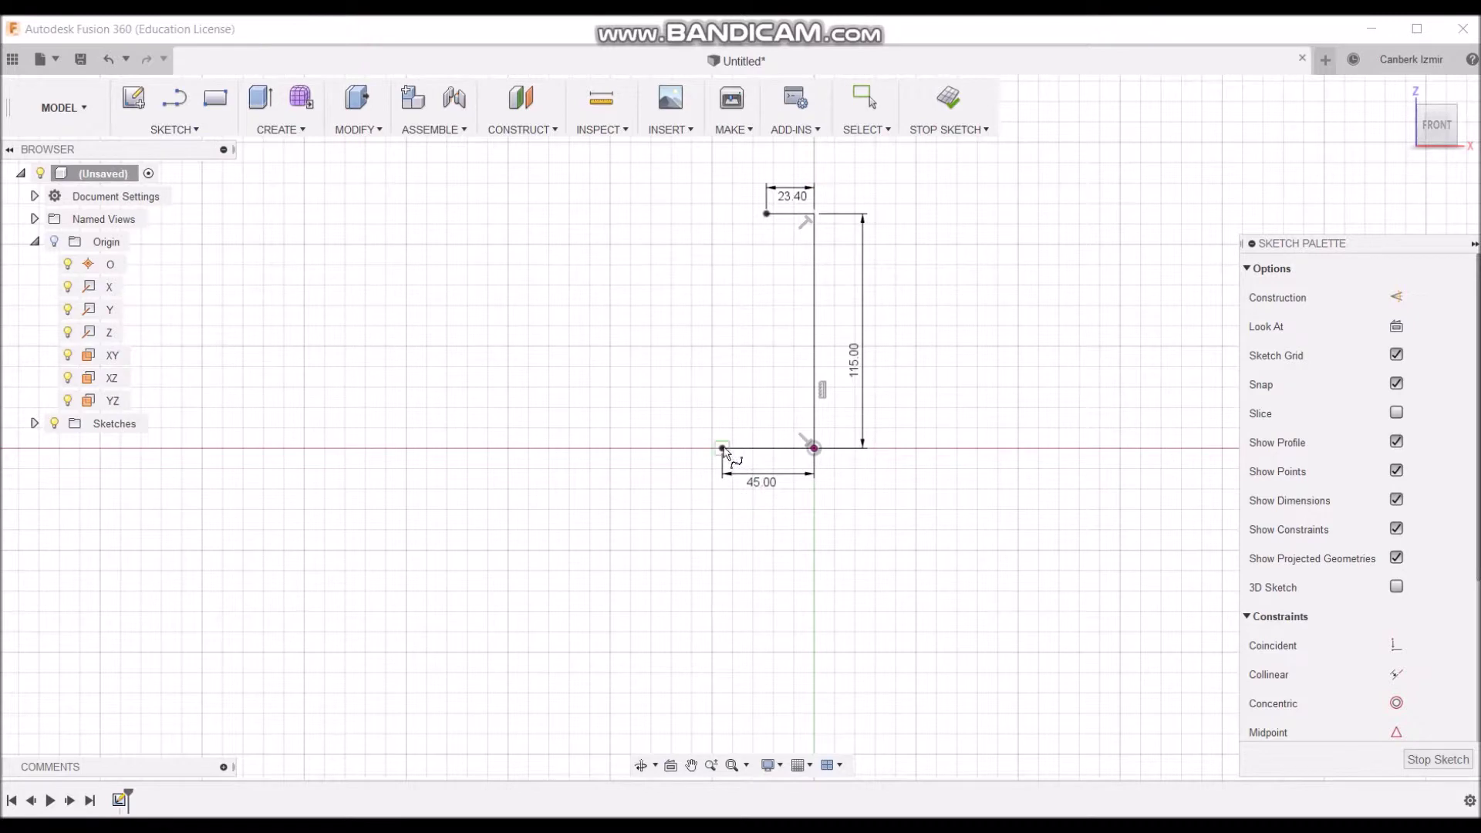
pyautogui.click(663, 320)
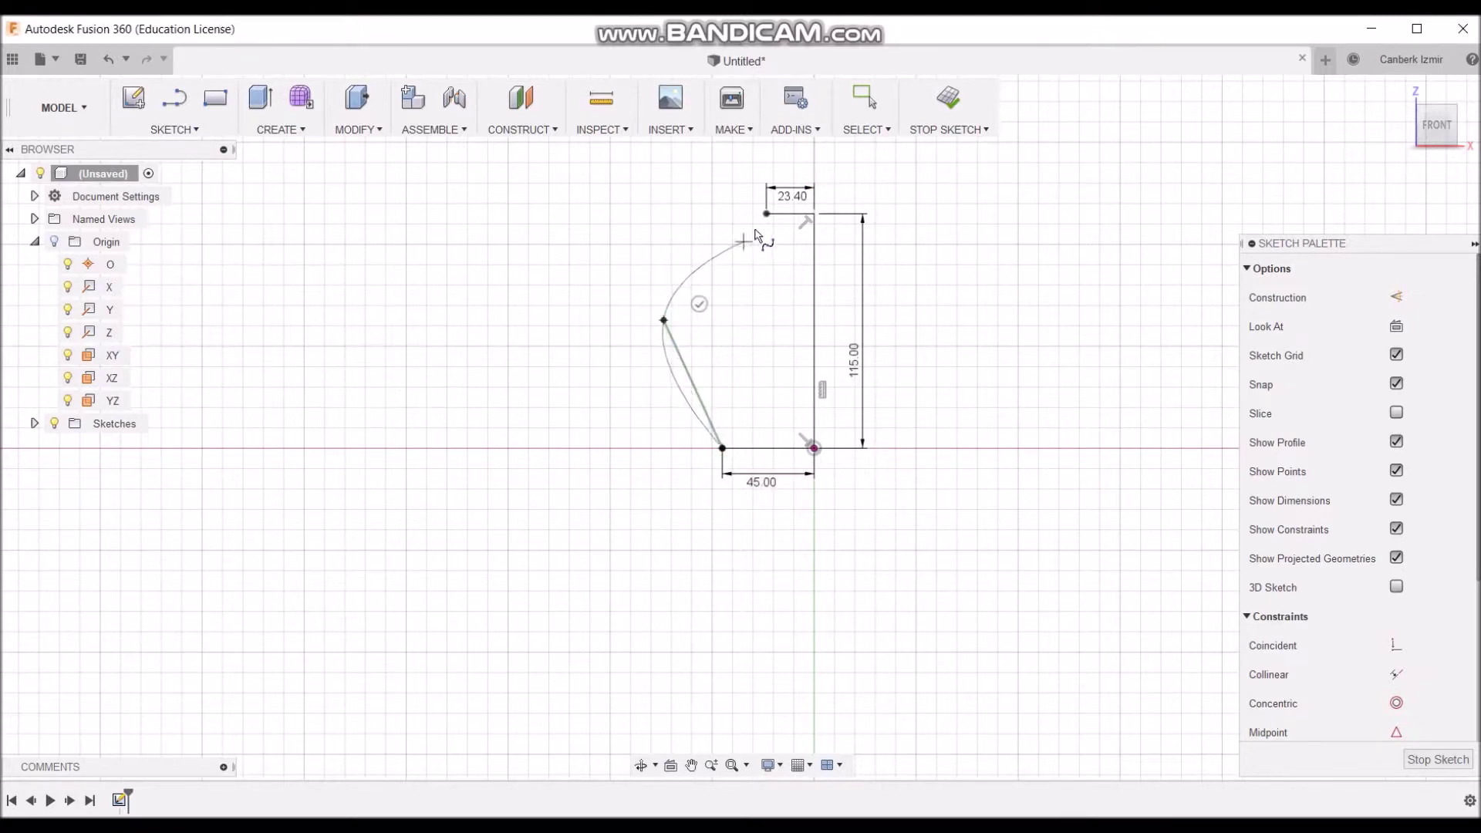
pyautogui.click(766, 214)
pyautogui.click(785, 248)
pyautogui.press('Escape')
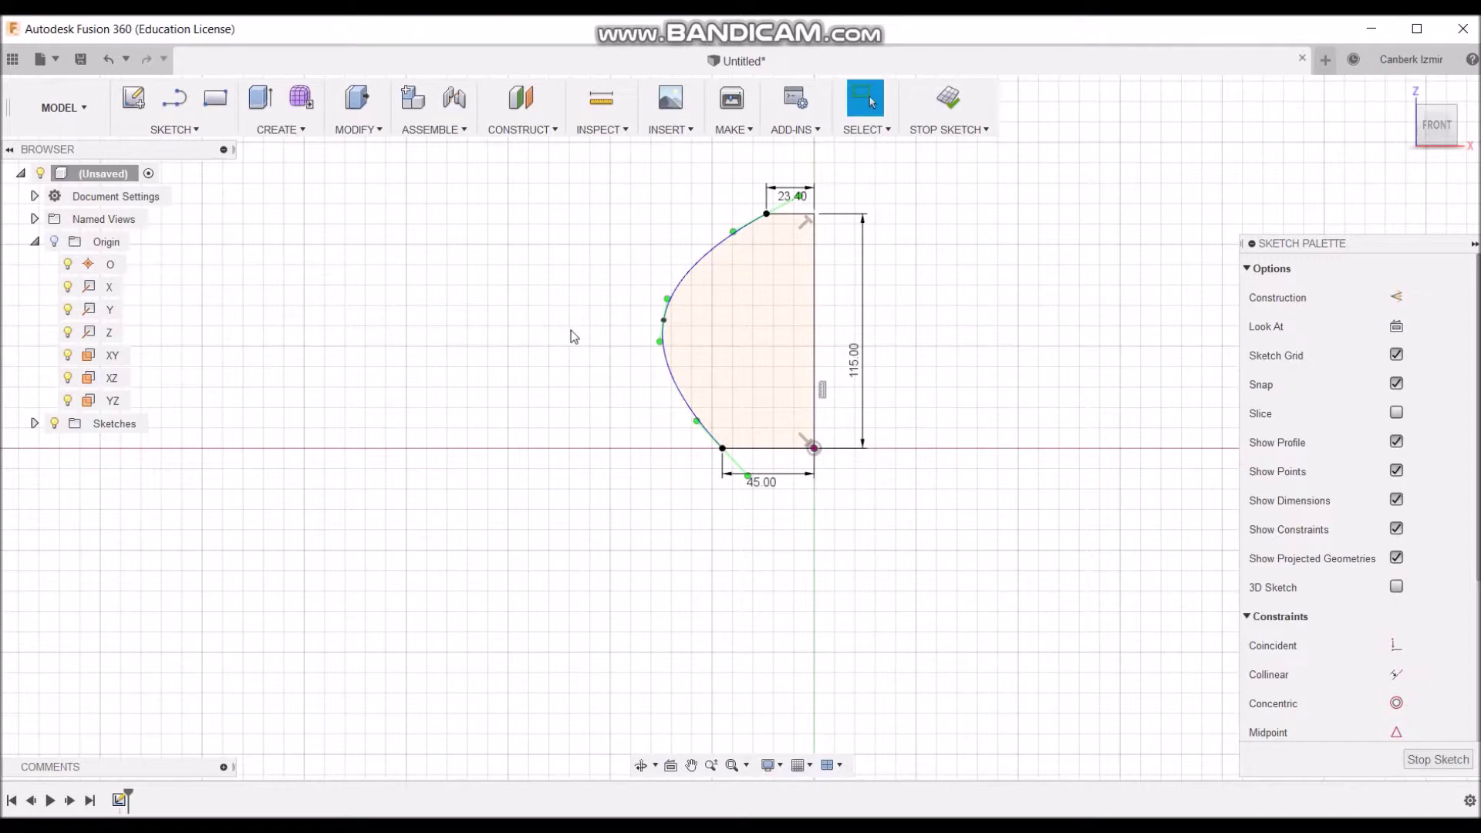
# - Drag the spline's fit point and tangent handle to shape a curved vase side
pyautogui.scroll(1, 678, 349)
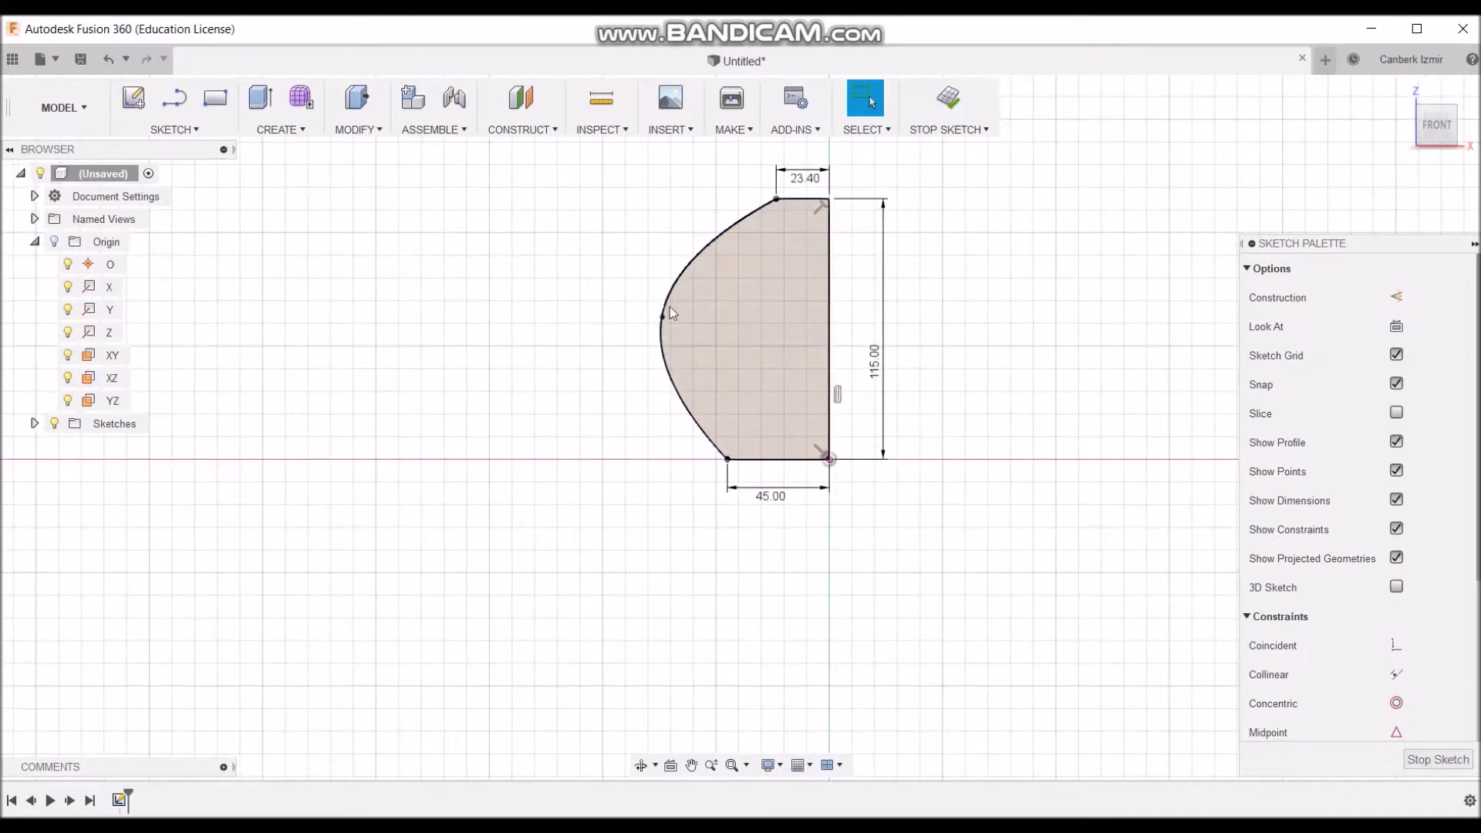
pyautogui.moveTo(666, 320); pyautogui.dragTo(679, 339)
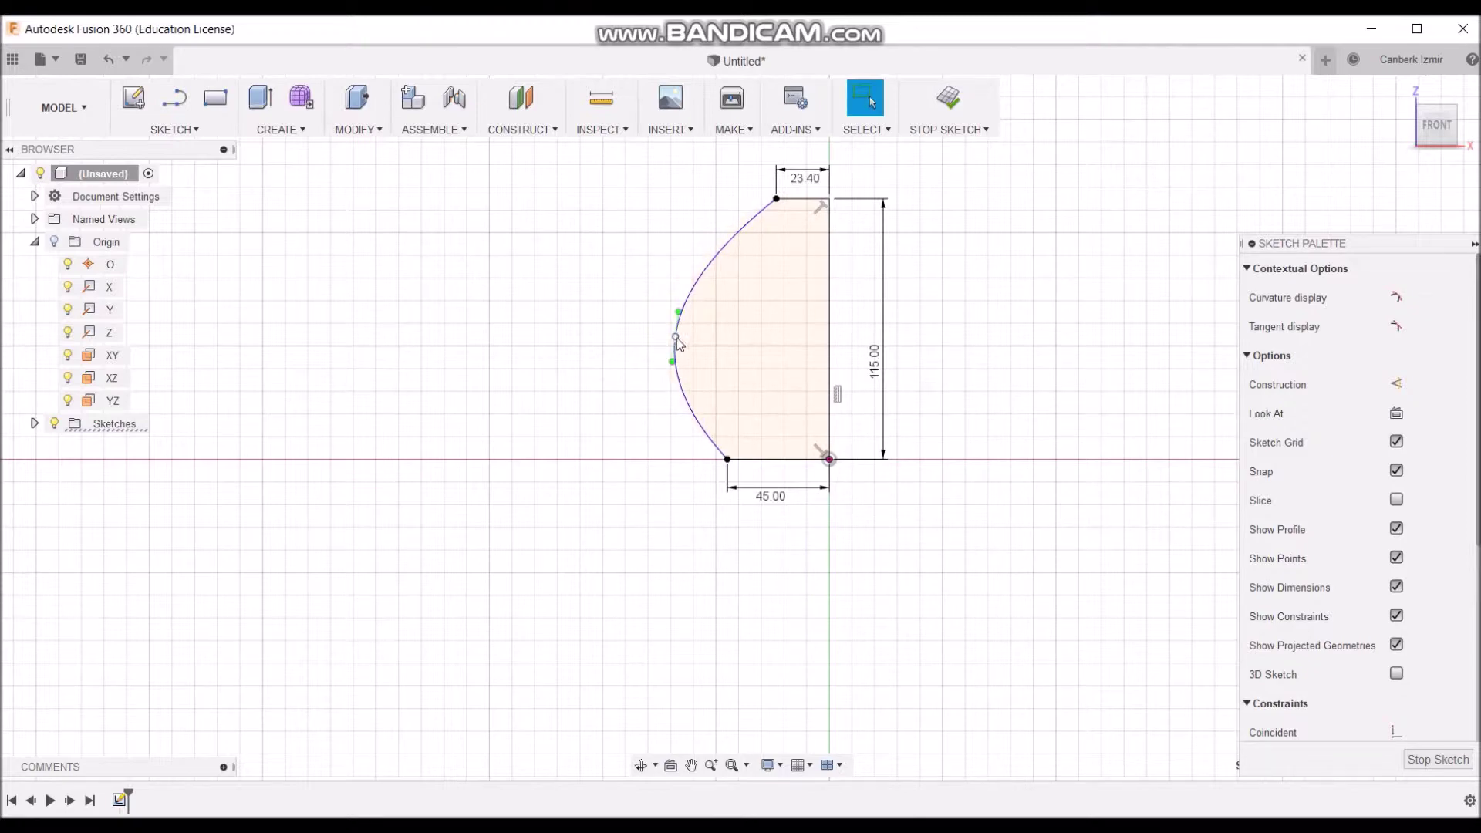
pyautogui.moveTo(678, 314); pyautogui.dragTo(695, 312)
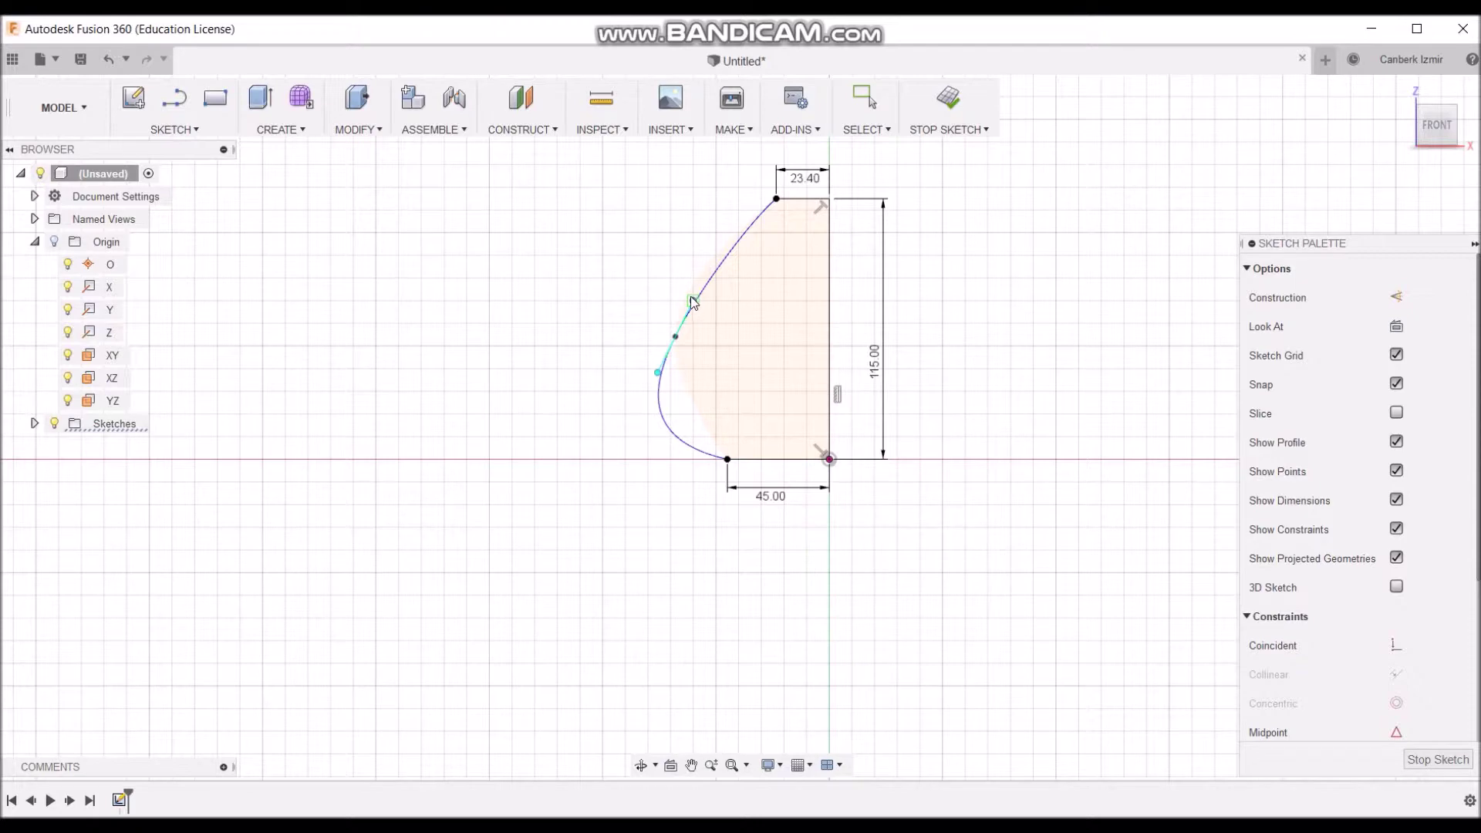
pyautogui.moveTo(693, 303); pyautogui.dragTo(693, 301)
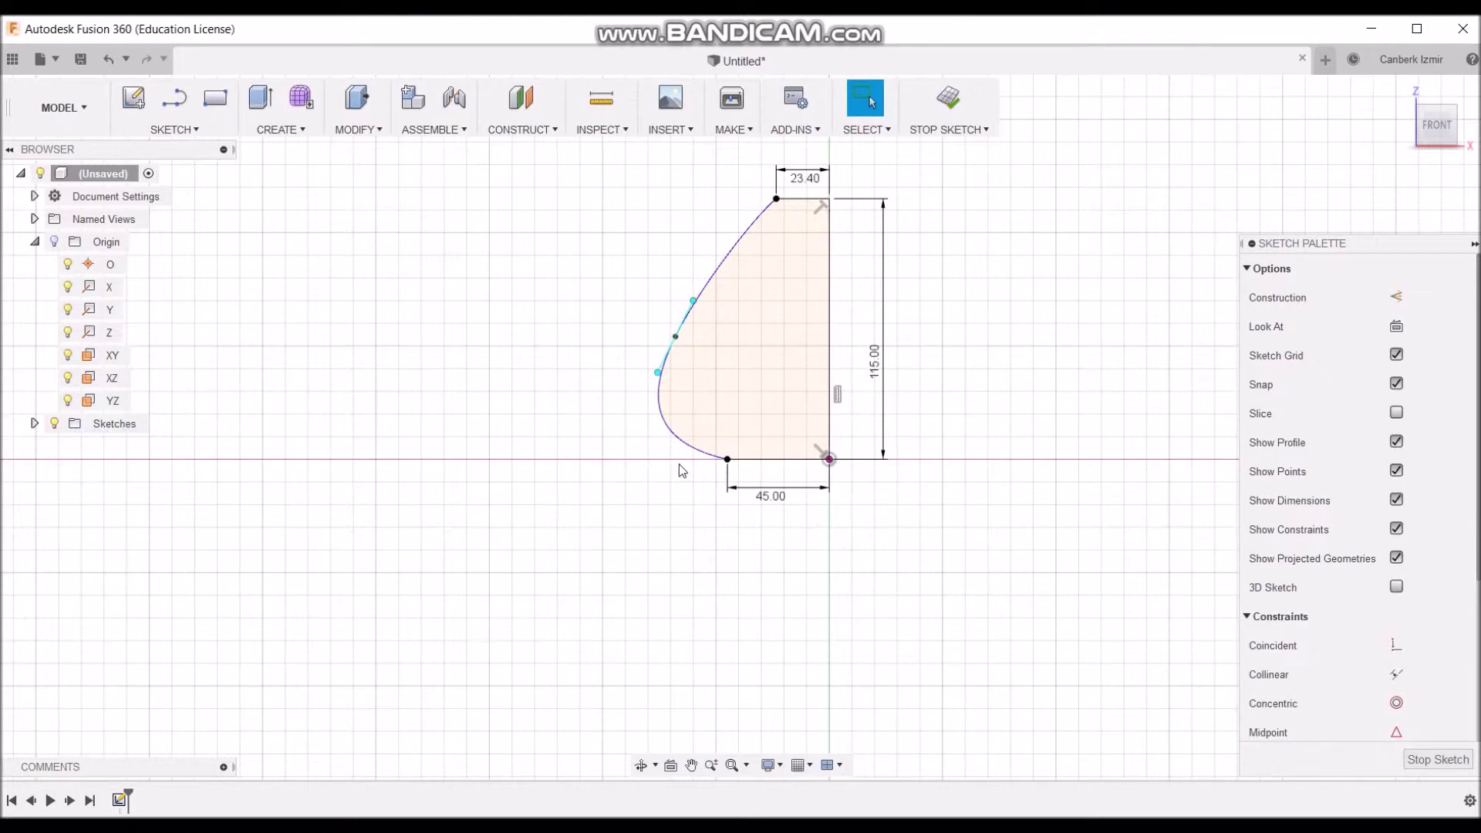
pyautogui.click(678, 340)
pyautogui.moveTo(678, 345); pyautogui.dragTo(694, 339)
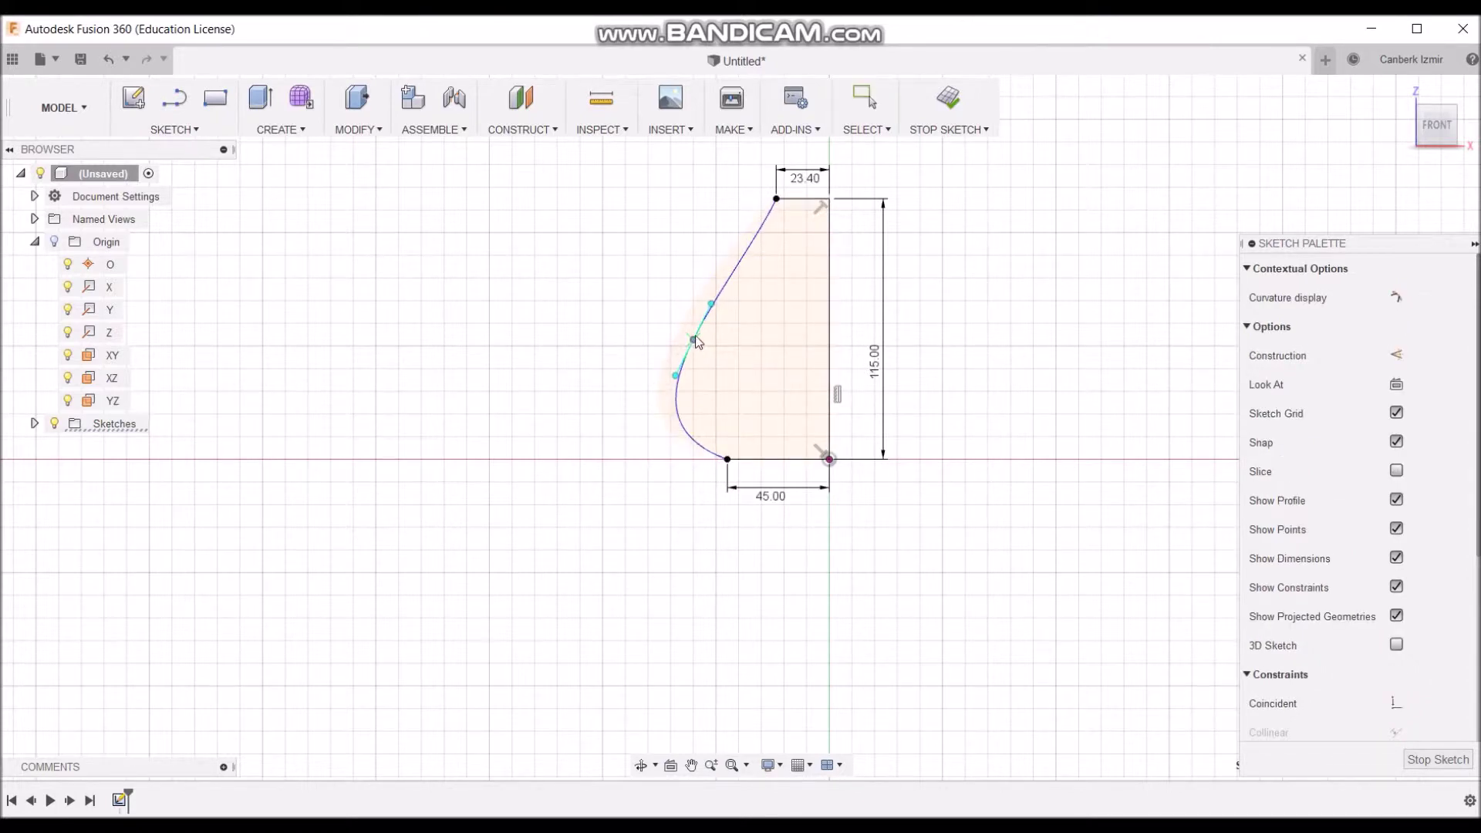
pyautogui.press('Escape')
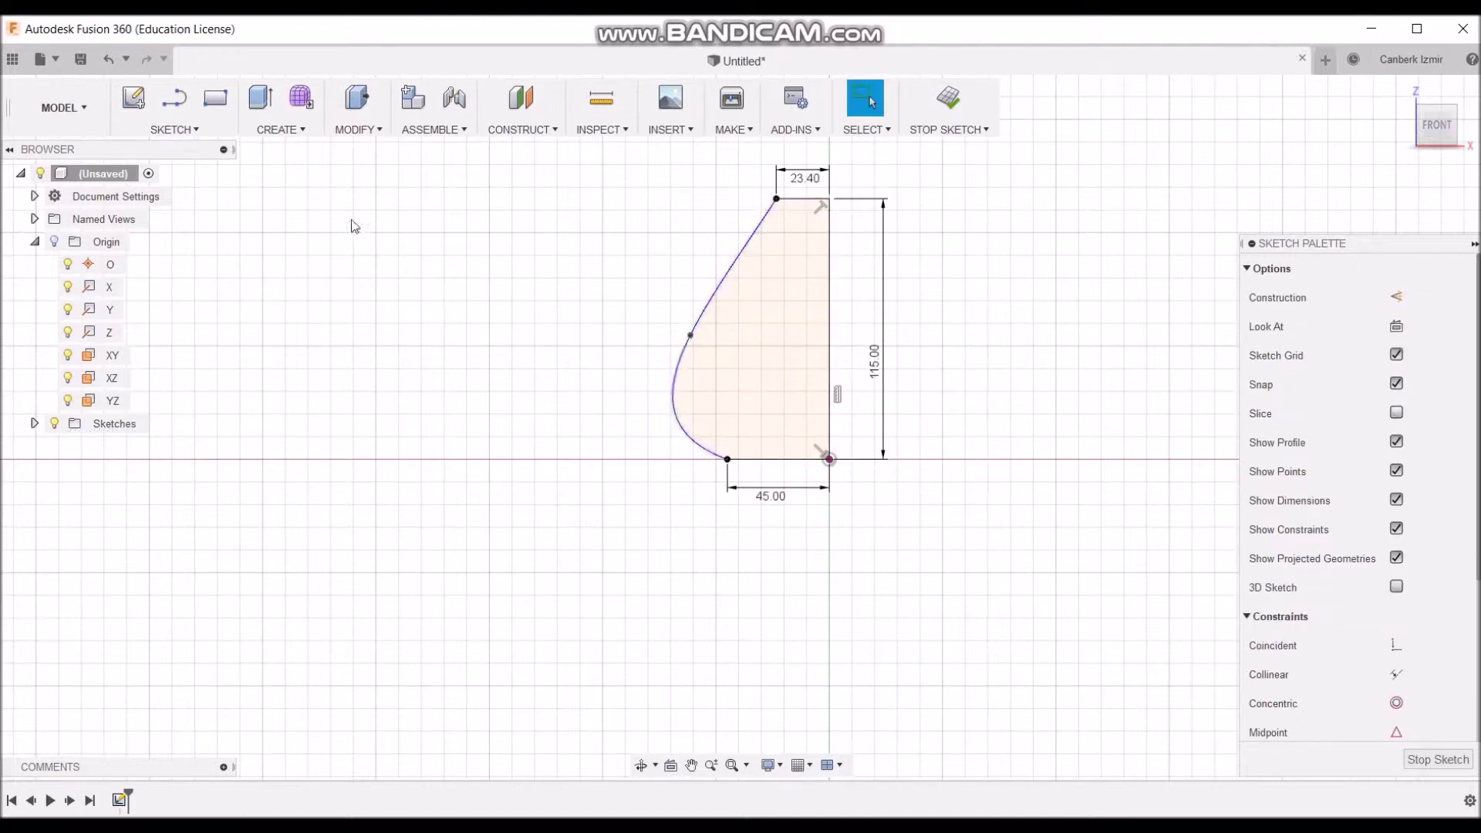
# - Revolve the closed profile 360° around the 115 mm vertical line into a solid vase
pyautogui.click(303, 130)
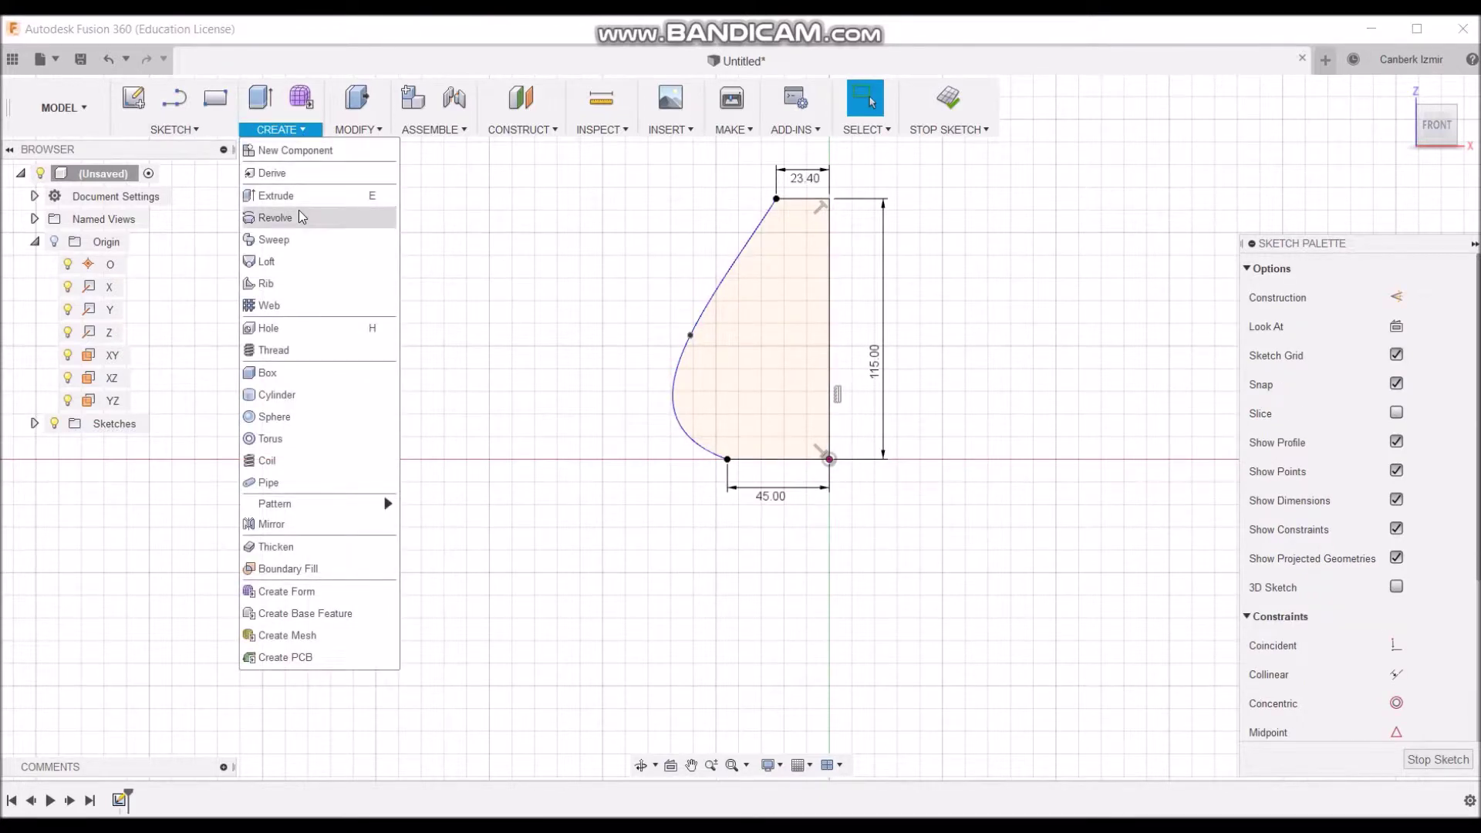
pyautogui.click(301, 217)
pyautogui.click(791, 353)
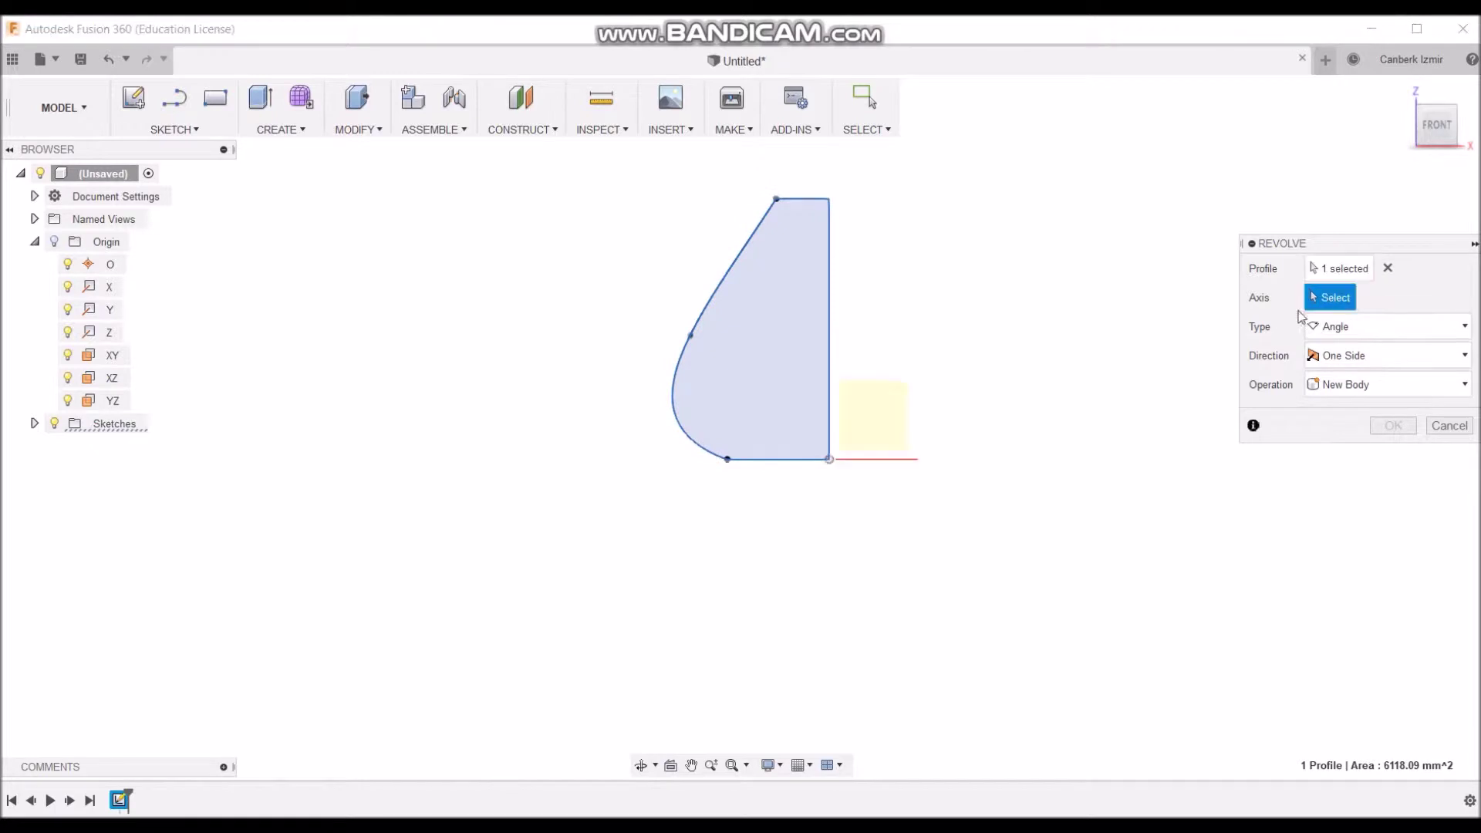
pyautogui.click(829, 317)
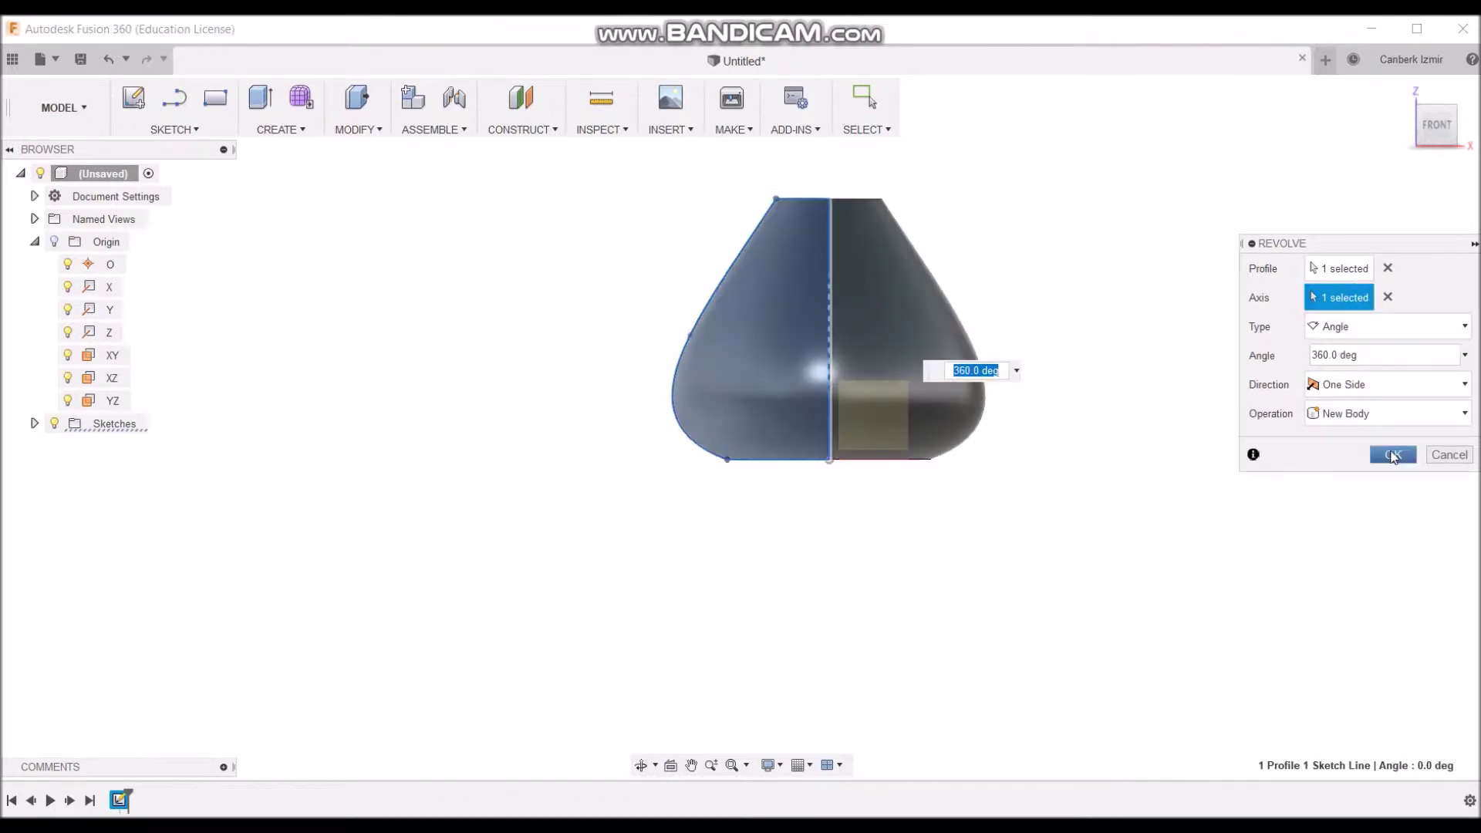
pyautogui.click(1393, 455)
pyautogui.scroll(-2, 979, 517)
pyautogui.scroll(-2, 990, 432)
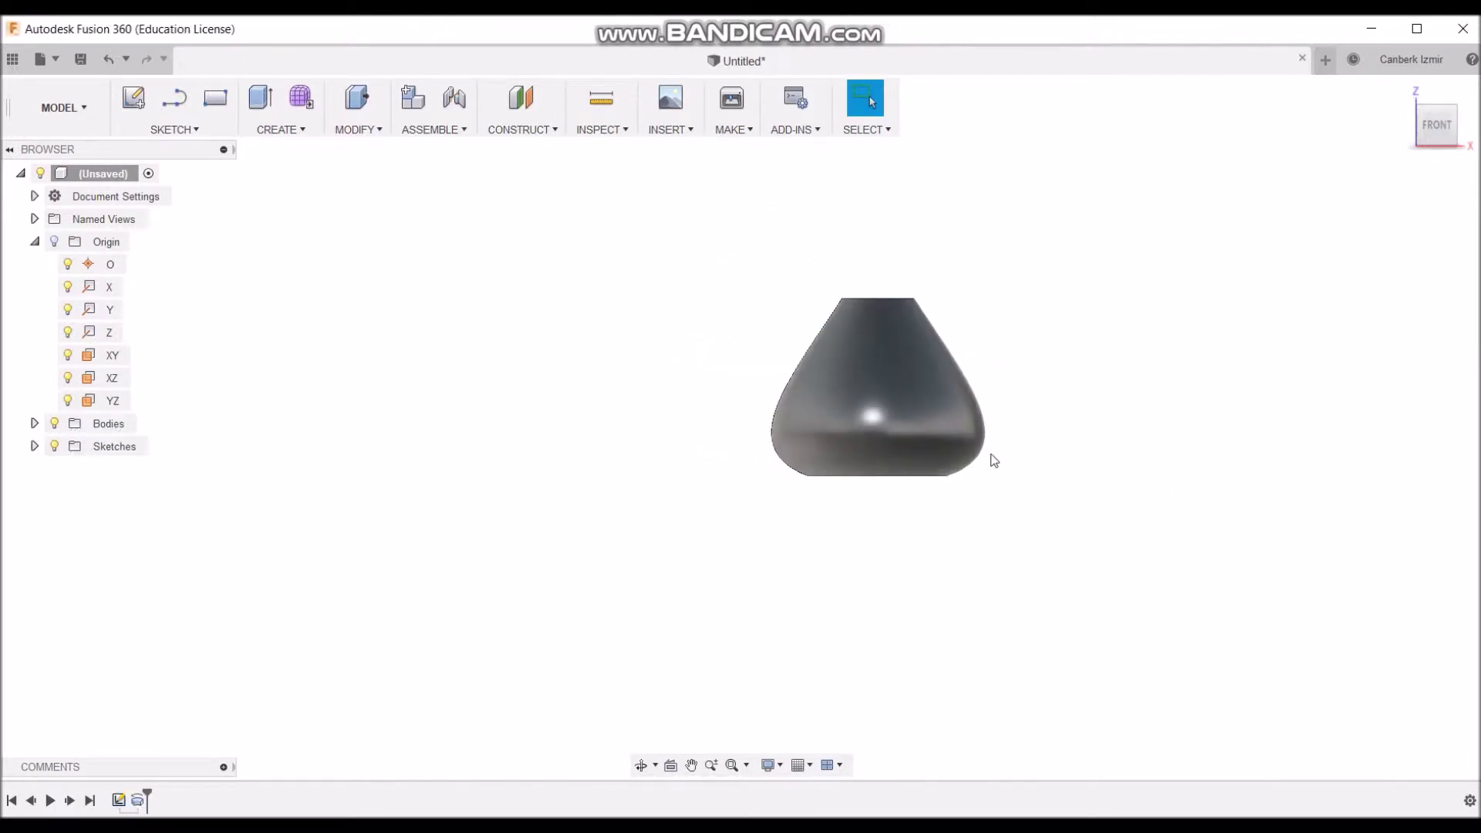
pyautogui.keyDown('shift'); pyautogui.moveTo(1050, 395); pyautogui.dragTo(1028, 377, button='middle'); pyautogui.keyUp('shift')
pyautogui.scroll(2, 1023, 378)
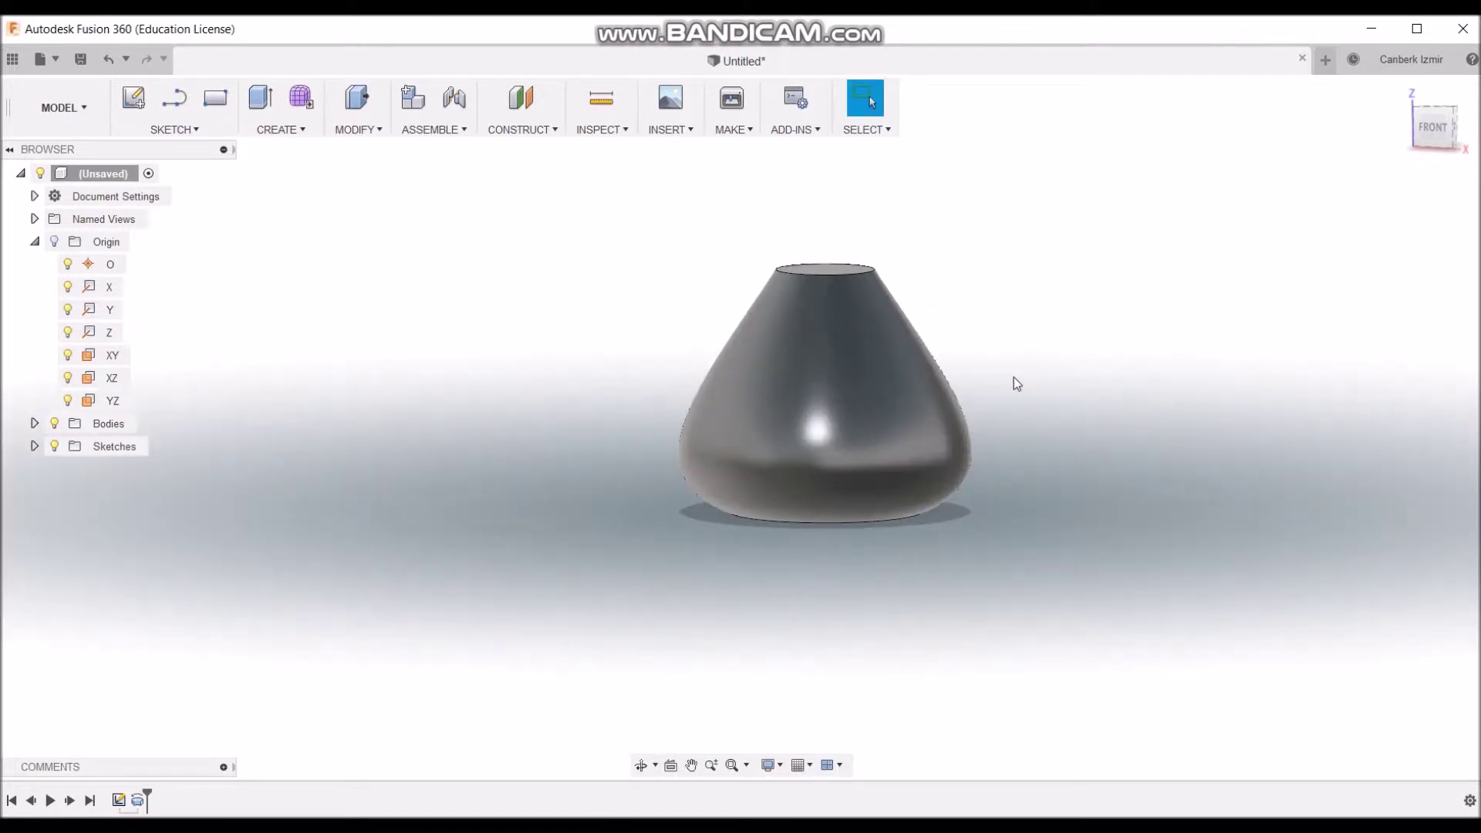
# - Add an offset construction plane 8 mm below the vase's flat top face
pyautogui.click(1437, 136)
pyautogui.click(541, 132)
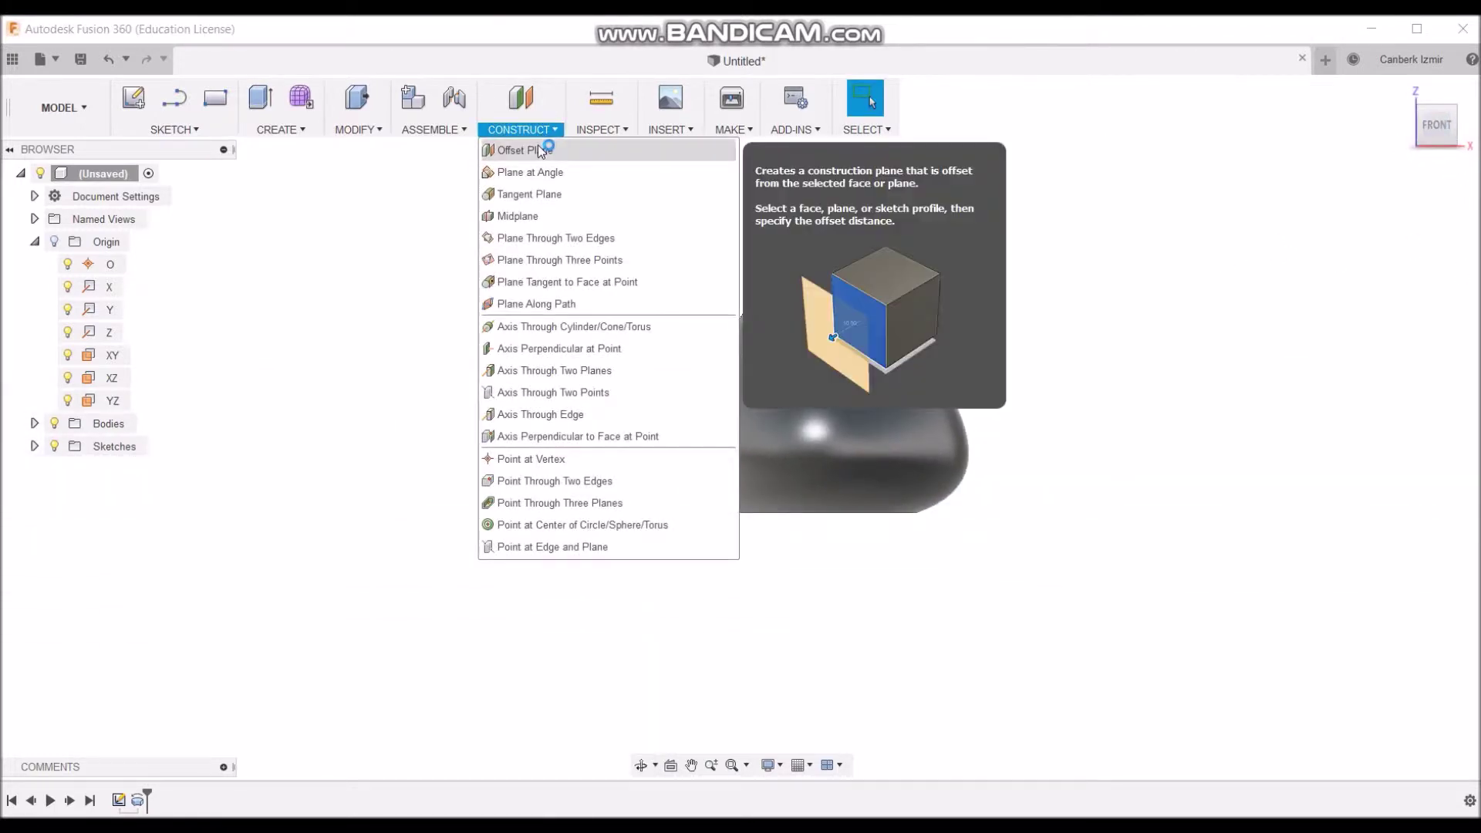
pyautogui.click(538, 150)
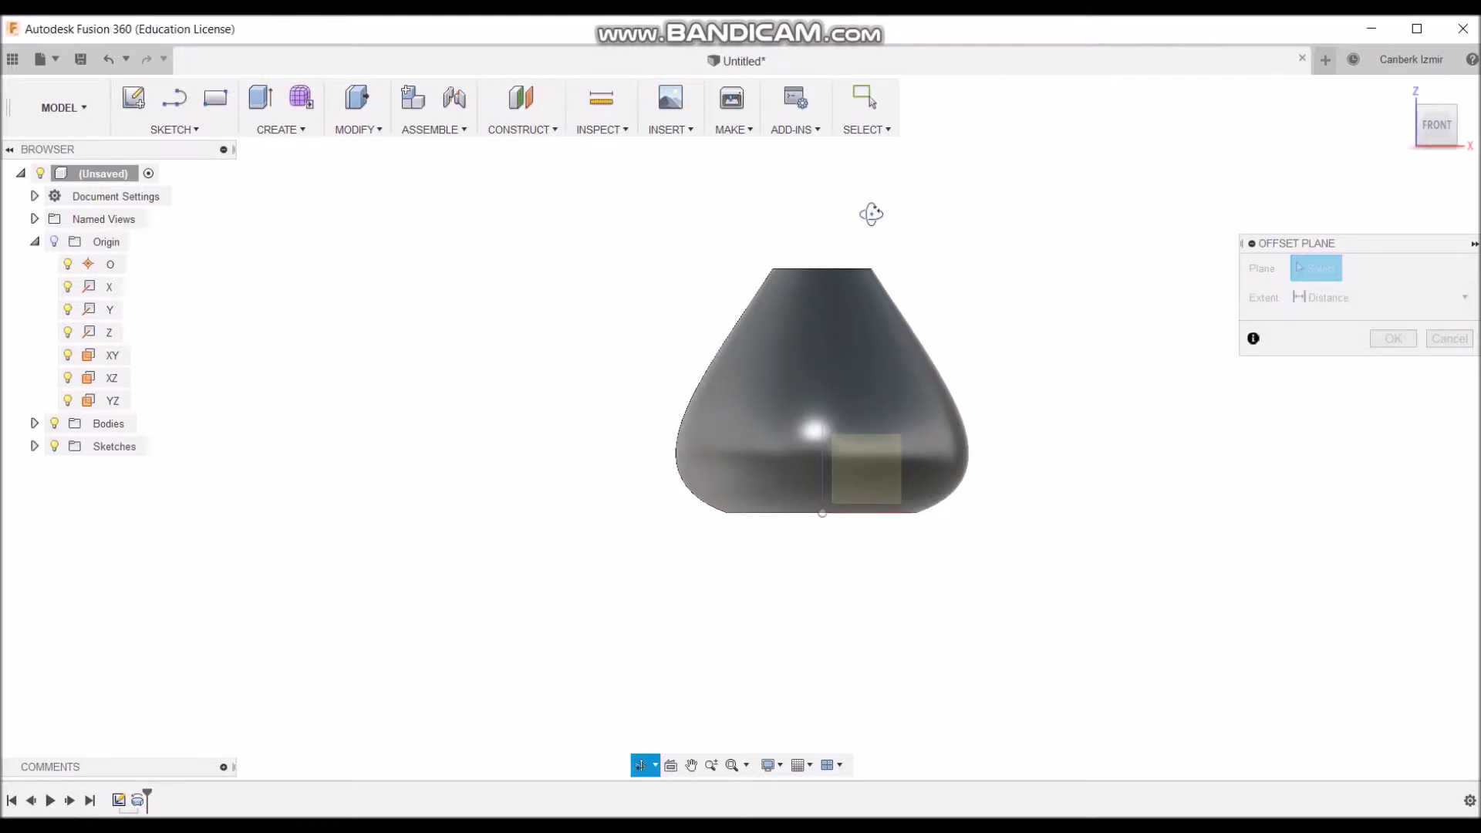
pyautogui.keyDown('shift'); pyautogui.moveTo(873, 213); pyautogui.dragTo(869, 258, button='middle'); pyautogui.keyUp('shift')
pyautogui.click(831, 265)
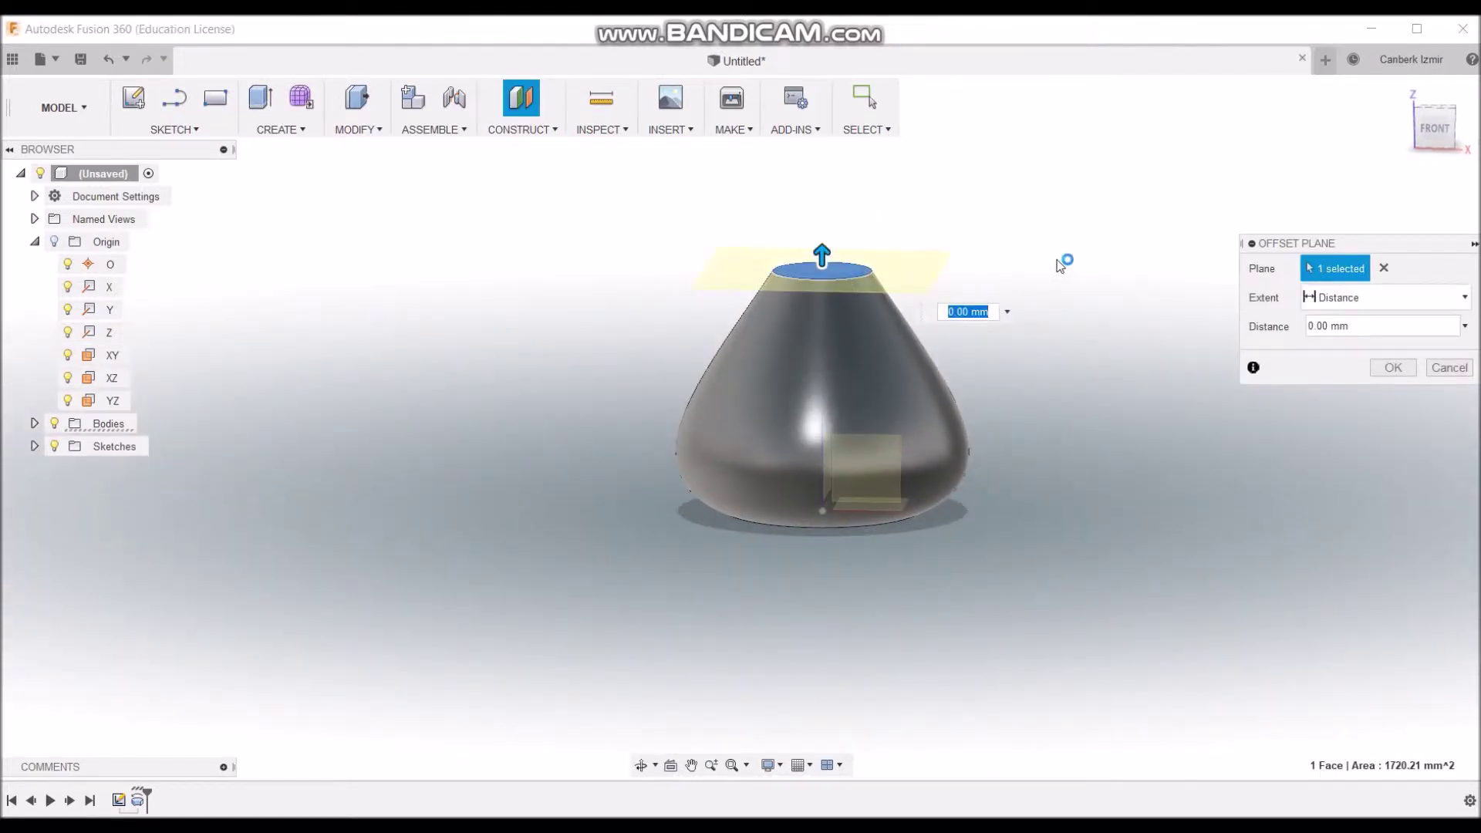
pyautogui.press('Return')
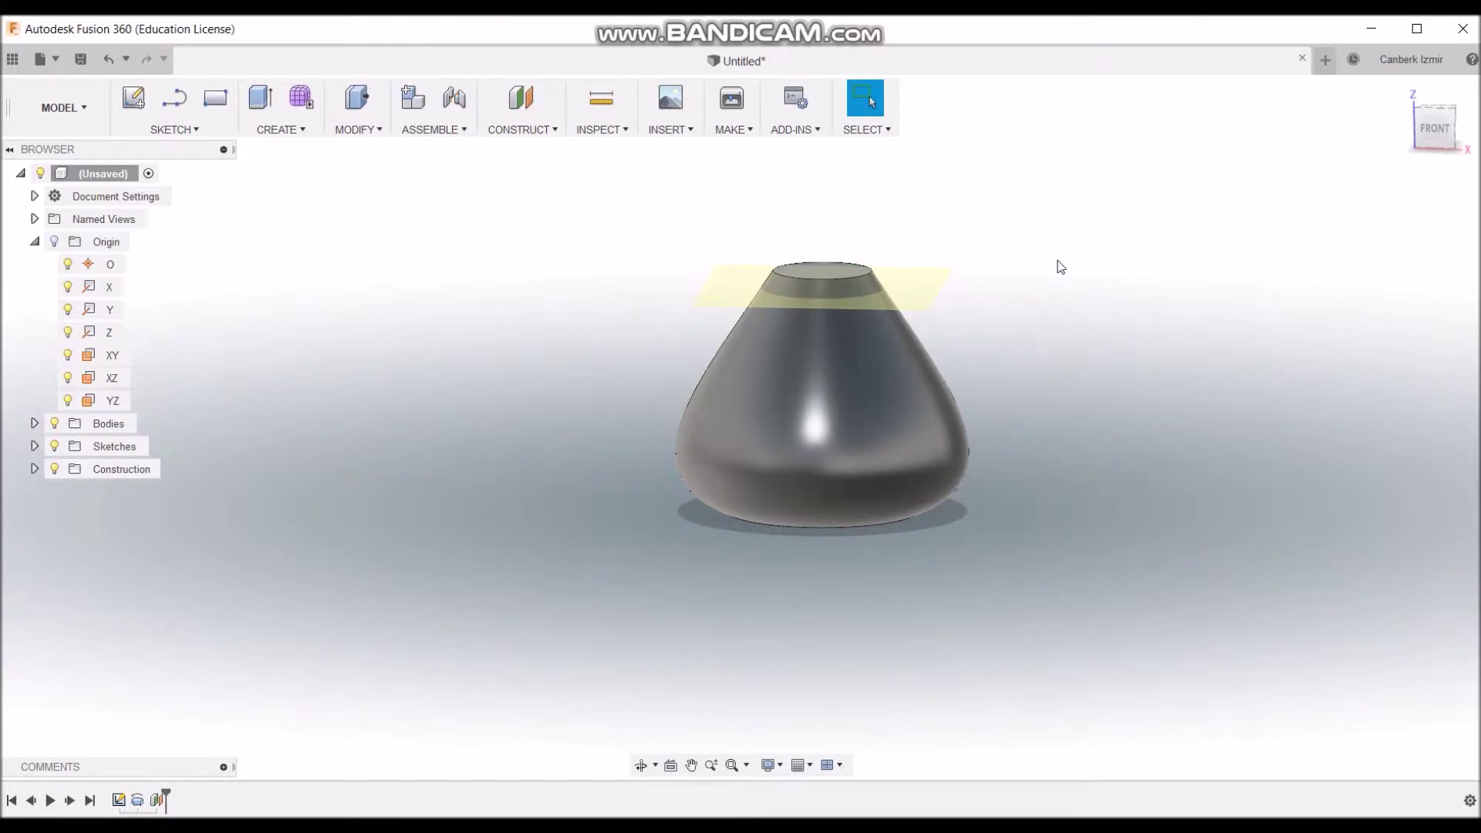
pyautogui.click(353, 129)
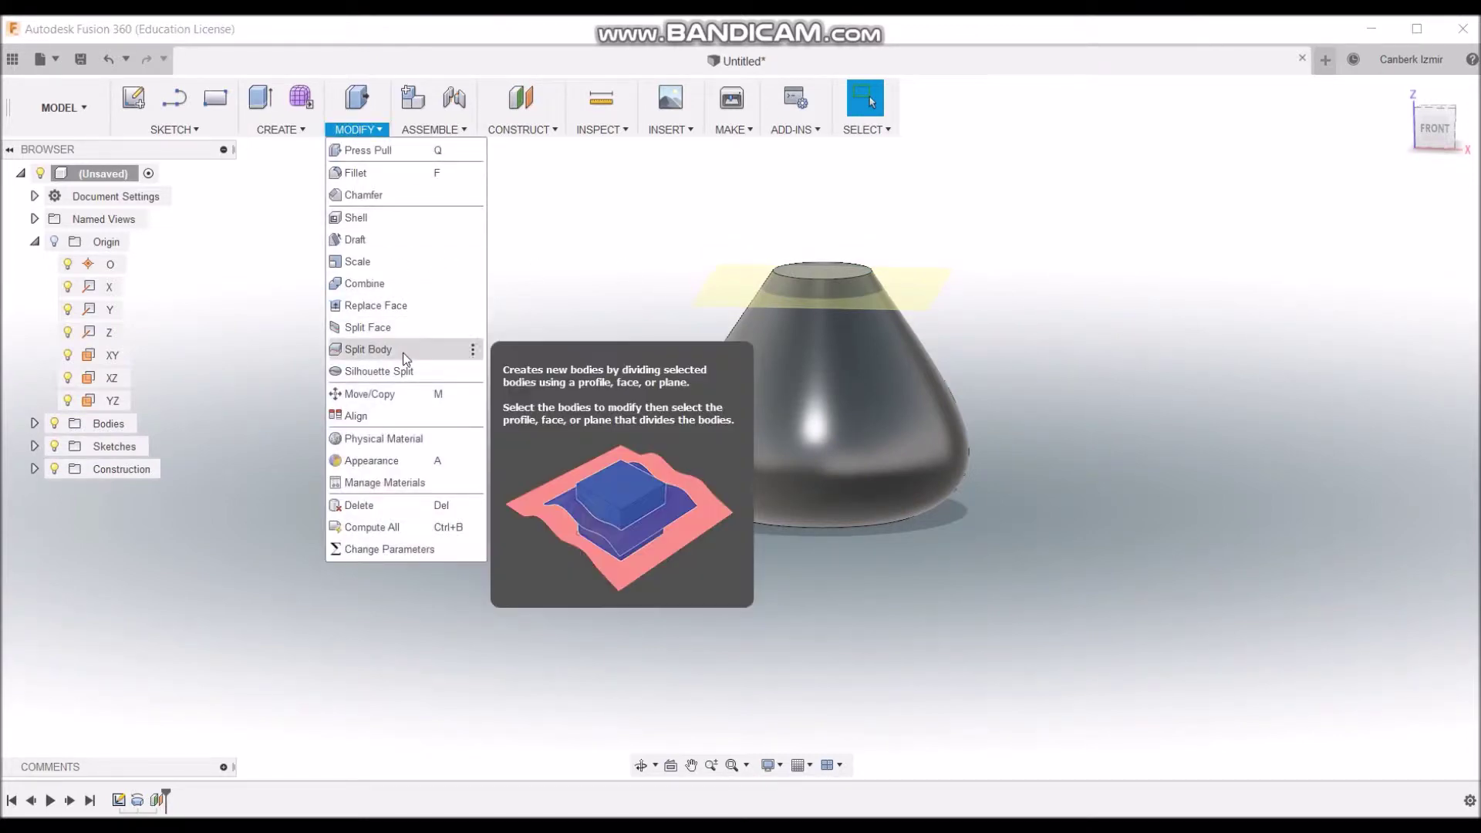
# - Split the vase at the offset plane into Body1 and Body2
pyautogui.click(405, 350)
pyautogui.click(798, 398)
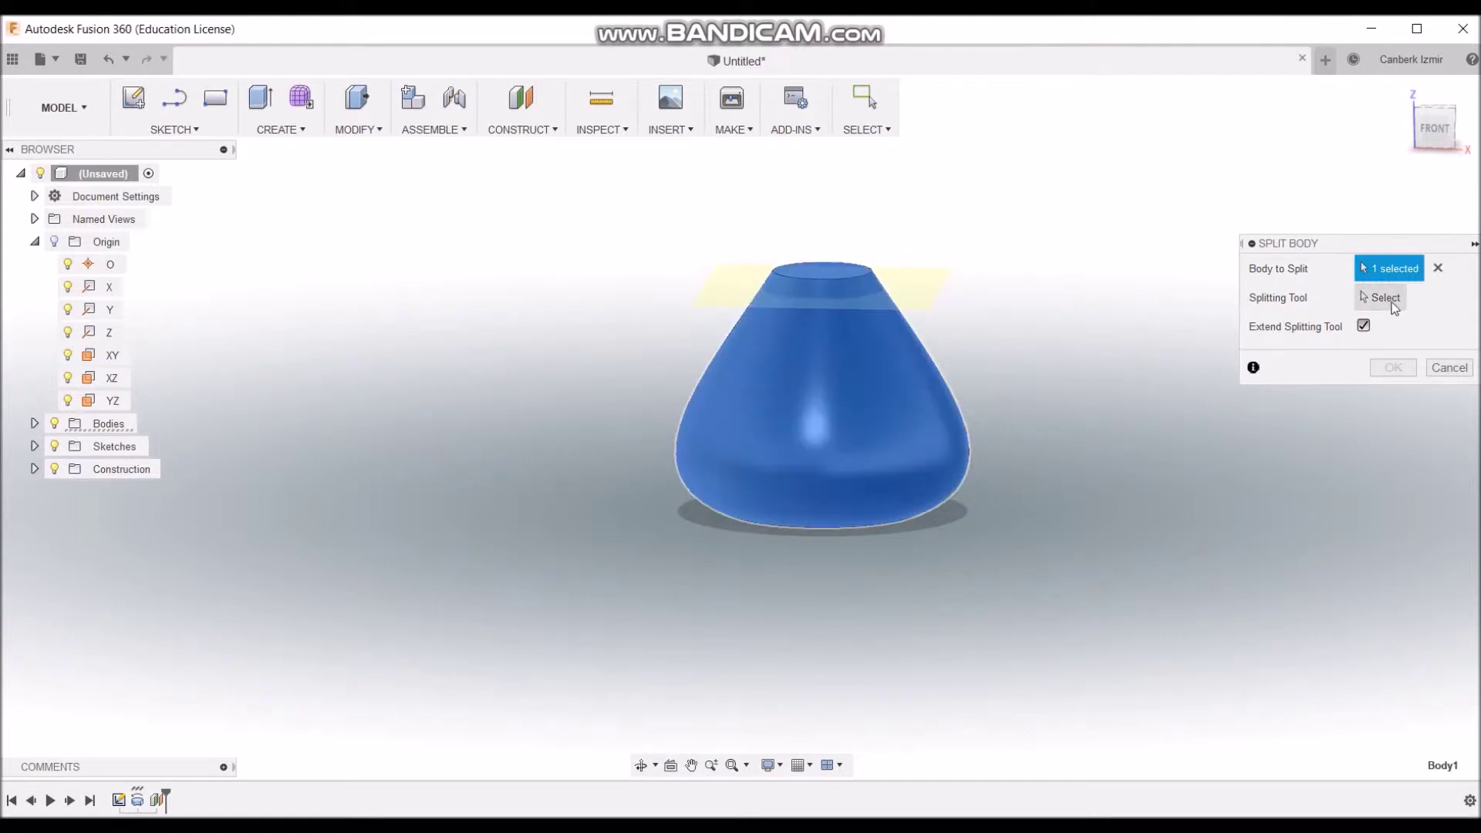
pyautogui.click(1389, 301)
pyautogui.click(944, 288)
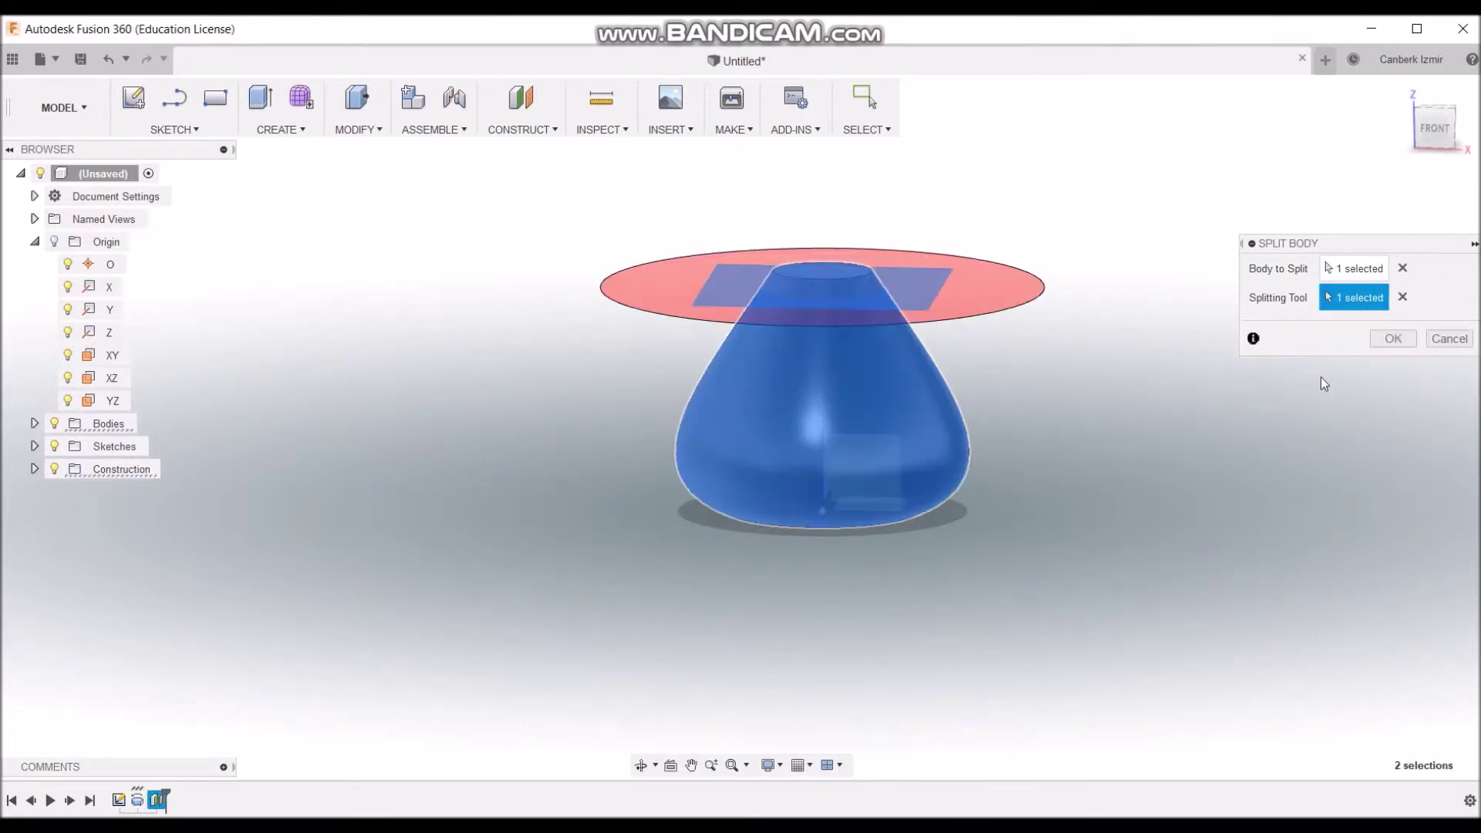
pyautogui.click(1402, 344)
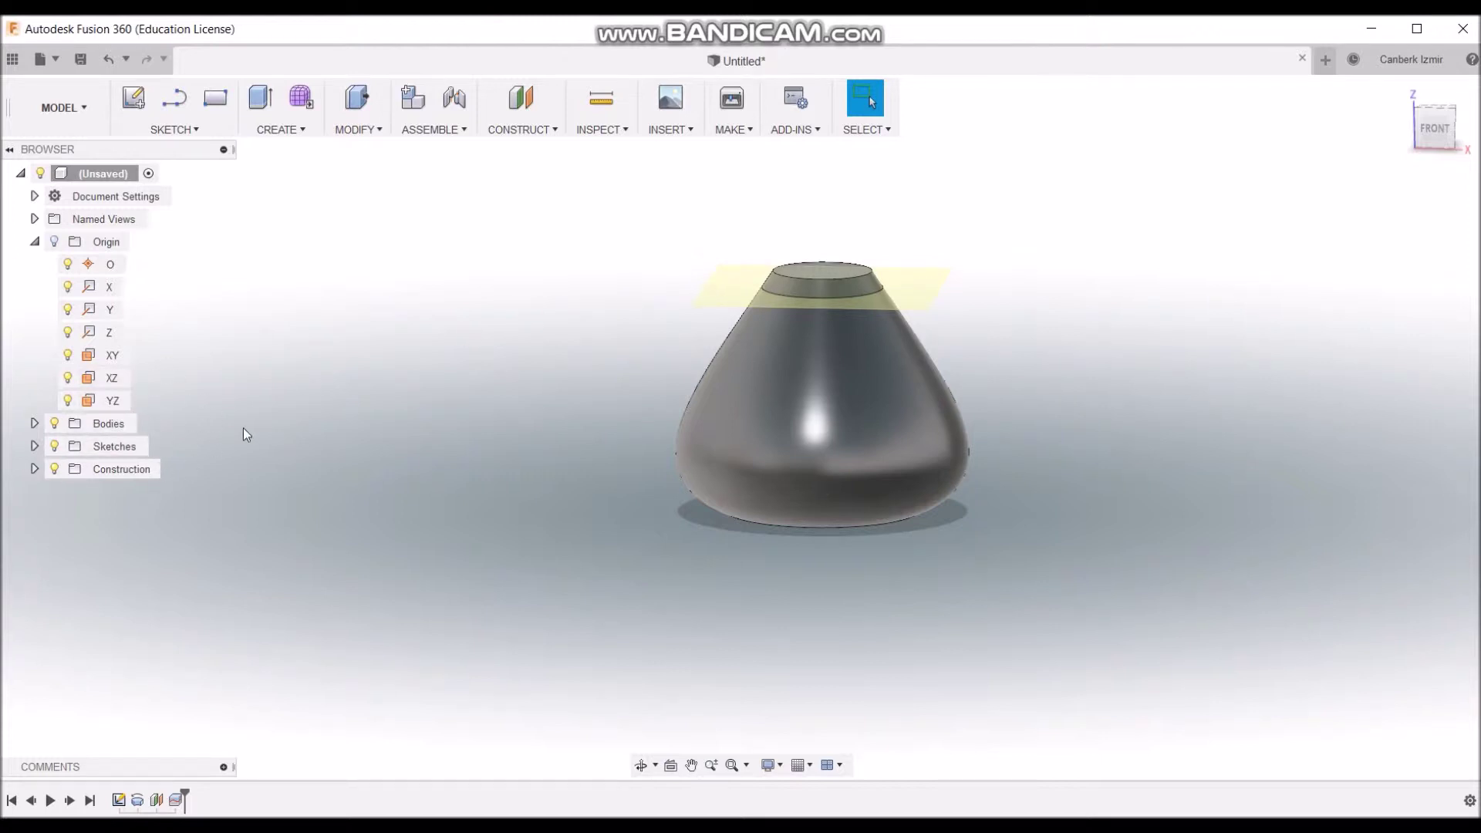
pyautogui.click(34, 424)
# - Hide Body1 and create a sketch on the top slice's flat face
pyautogui.click(68, 447)
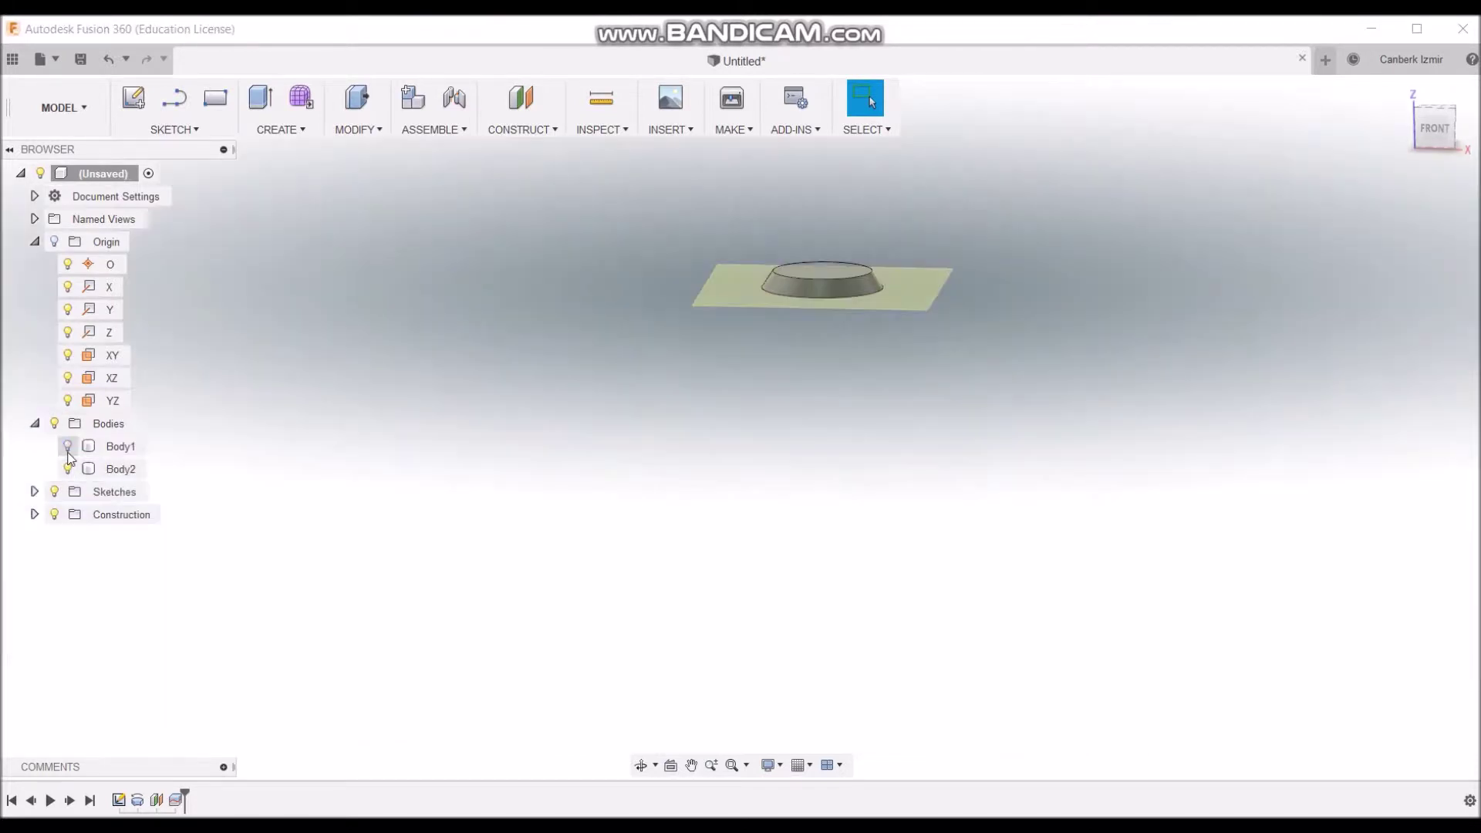
pyautogui.rightClick(826, 272)
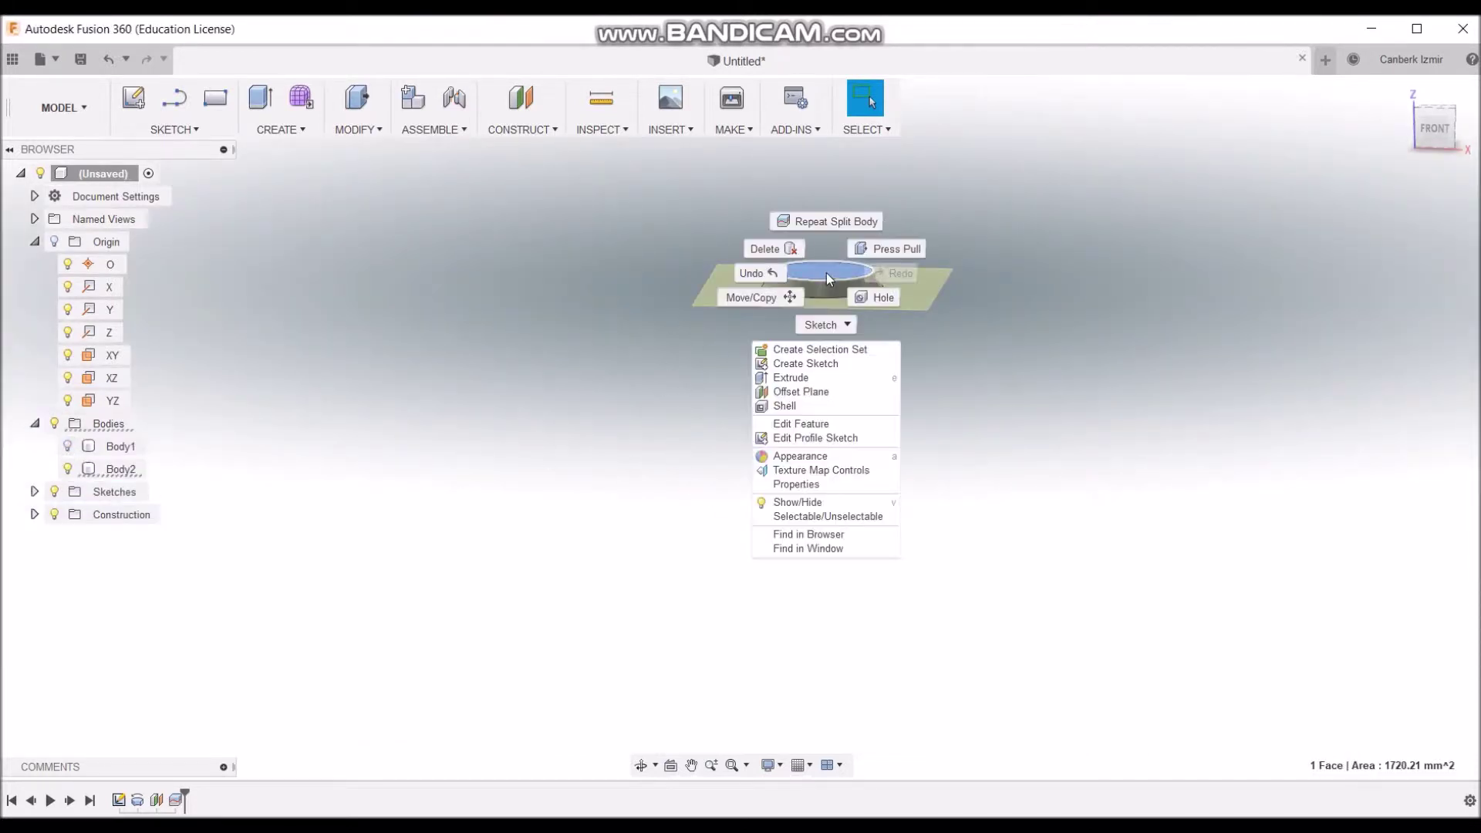
pyautogui.click(809, 364)
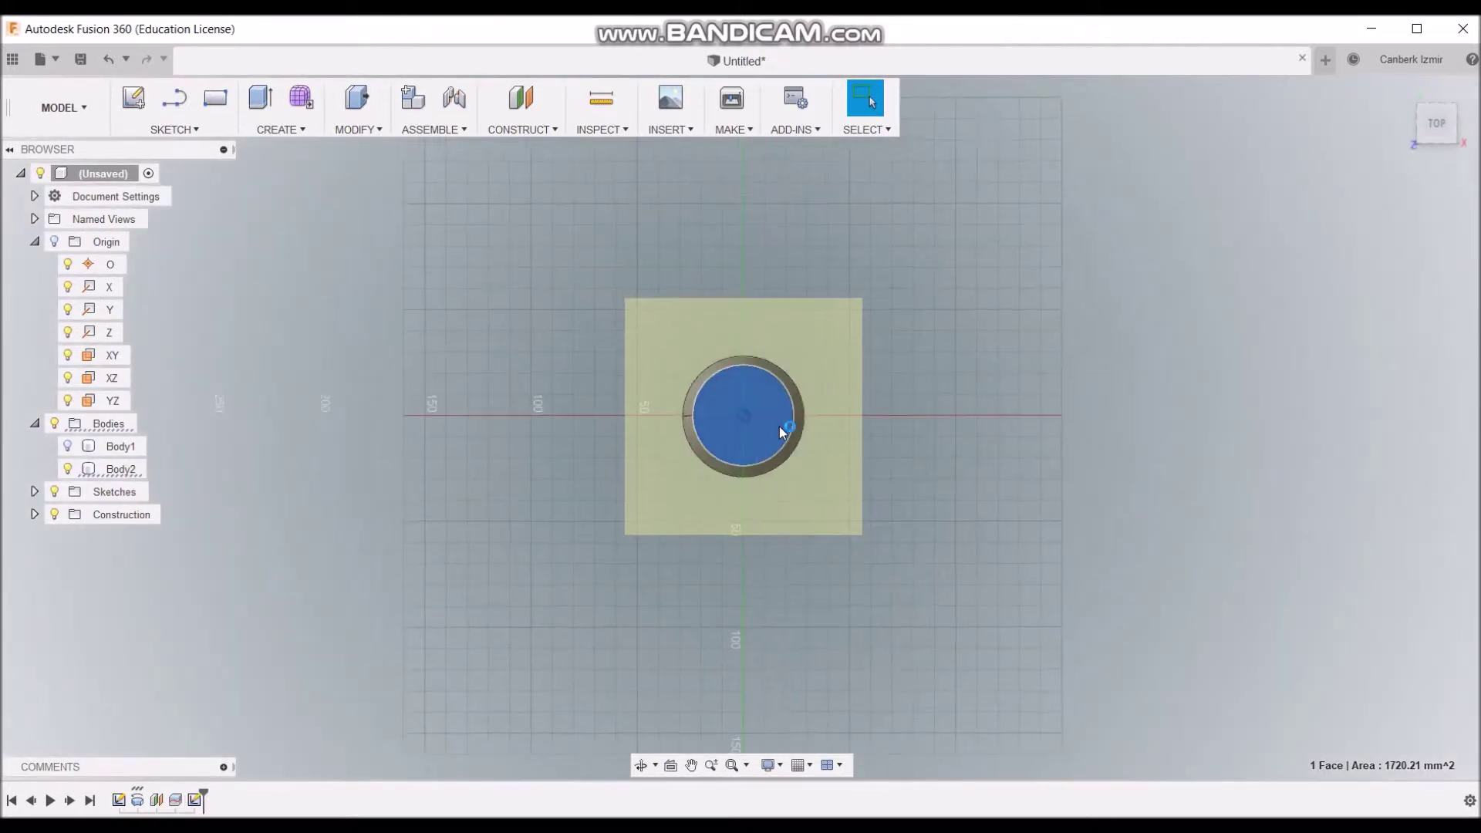
pyautogui.click(195, 130)
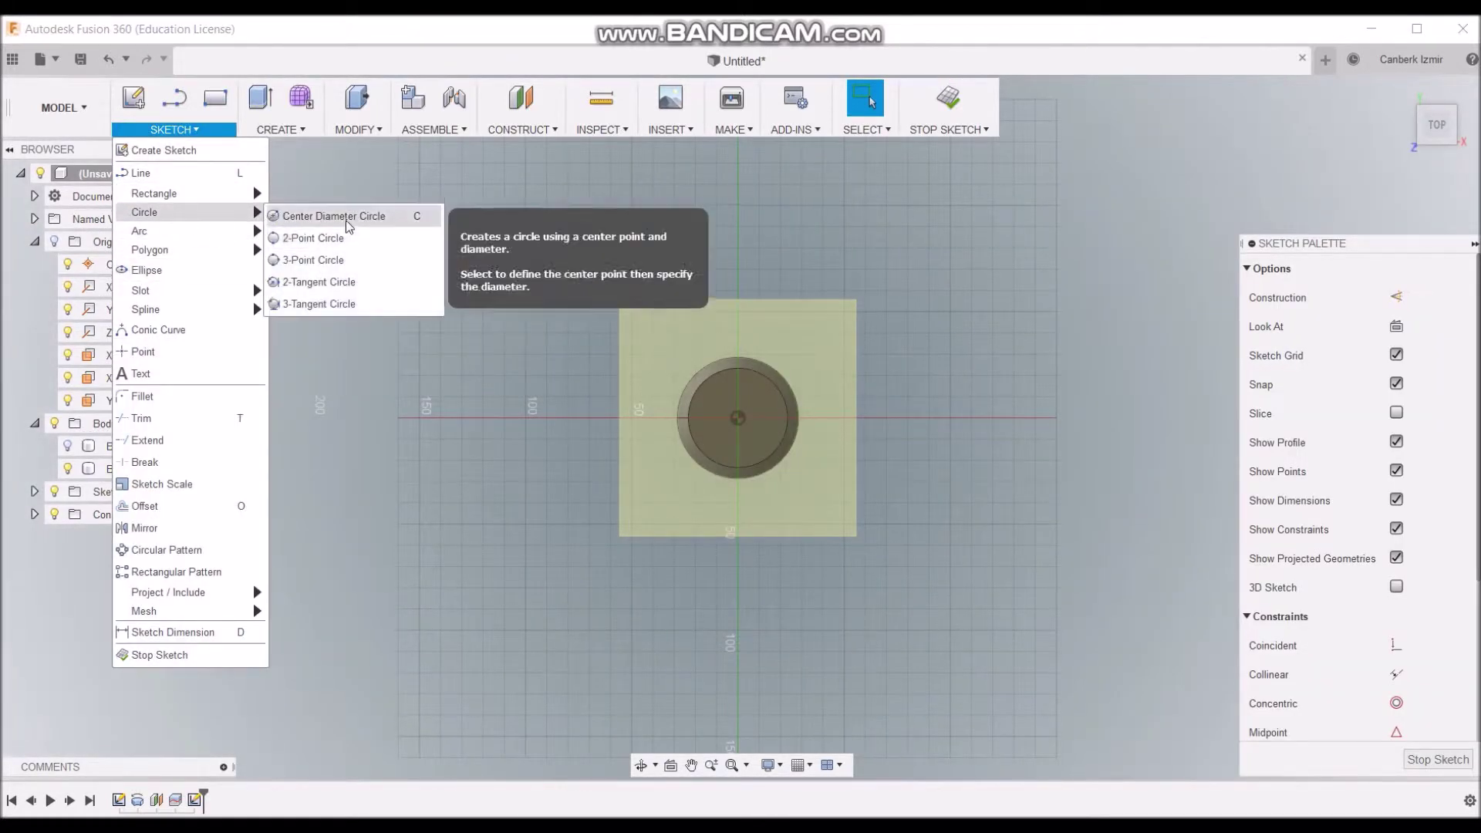
# - Draw a centre-diameter circle at the origin and set its diameter to 42 mm
pyautogui.moveTo(145, 212)
pyautogui.click(324, 213)
pyautogui.click(739, 418)
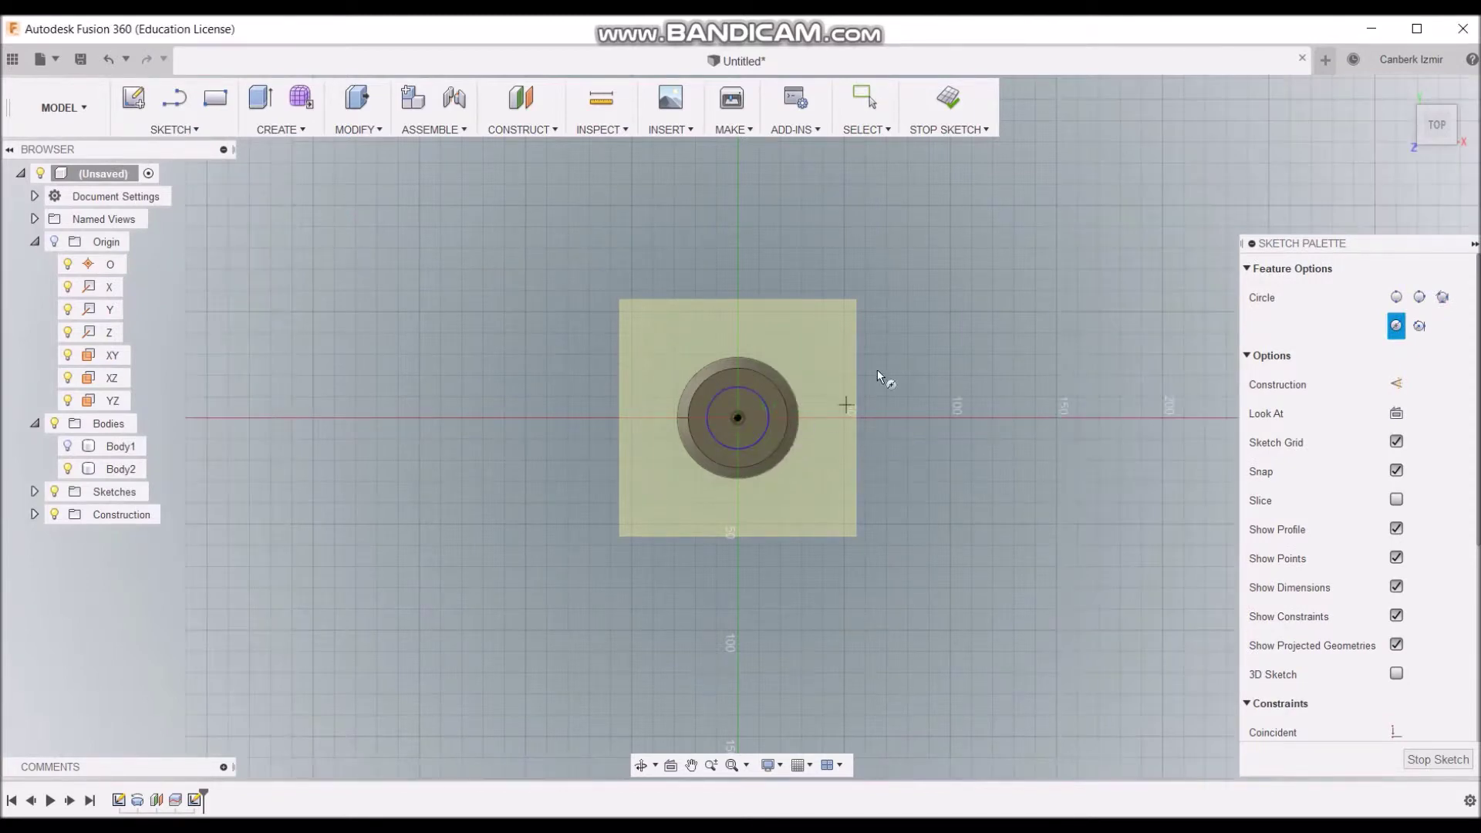
pyautogui.press('Return')
pyautogui.doubleClick(831, 392)
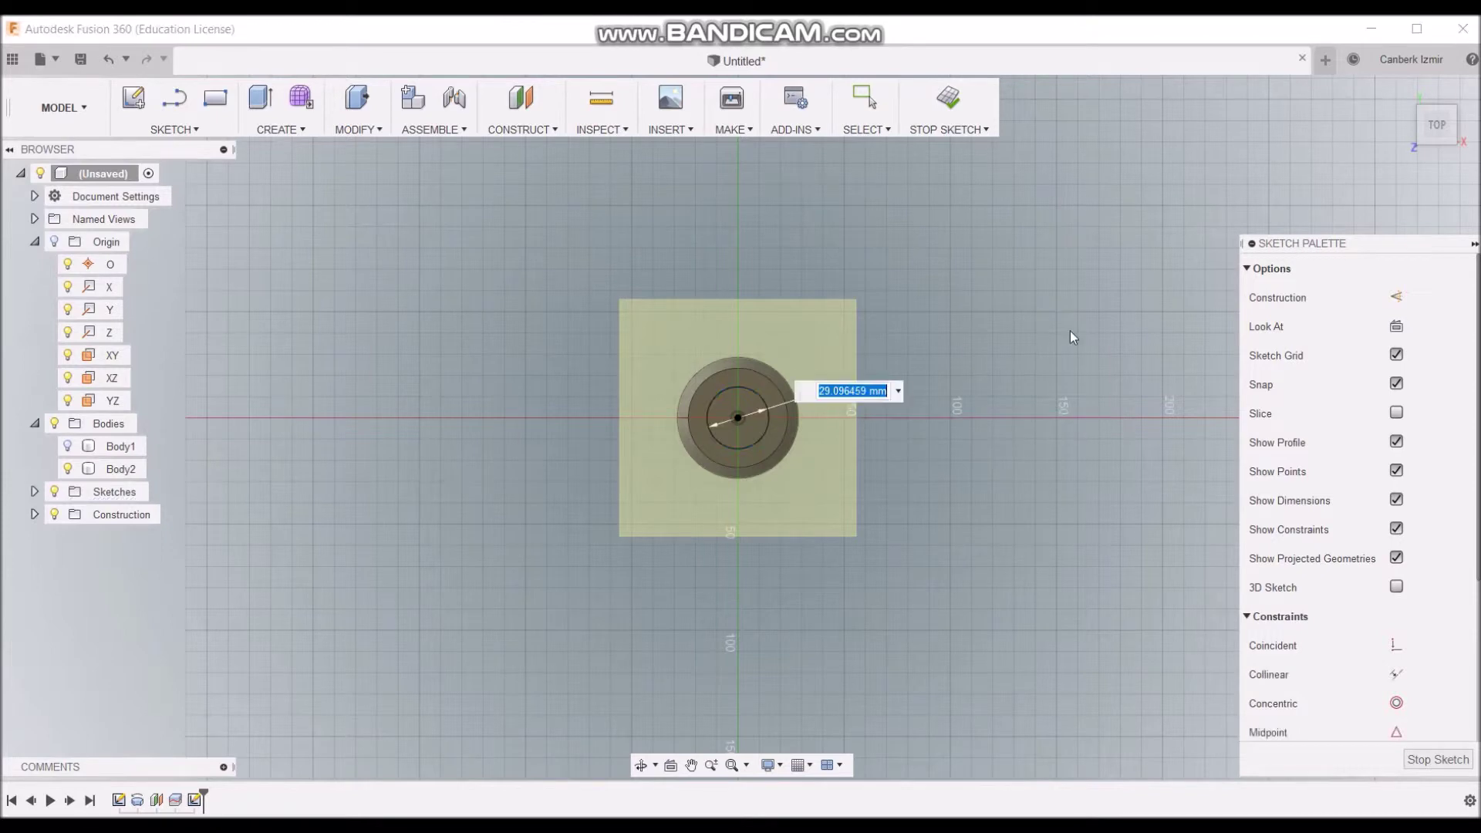
pyautogui.write('42')
pyautogui.press('Return')
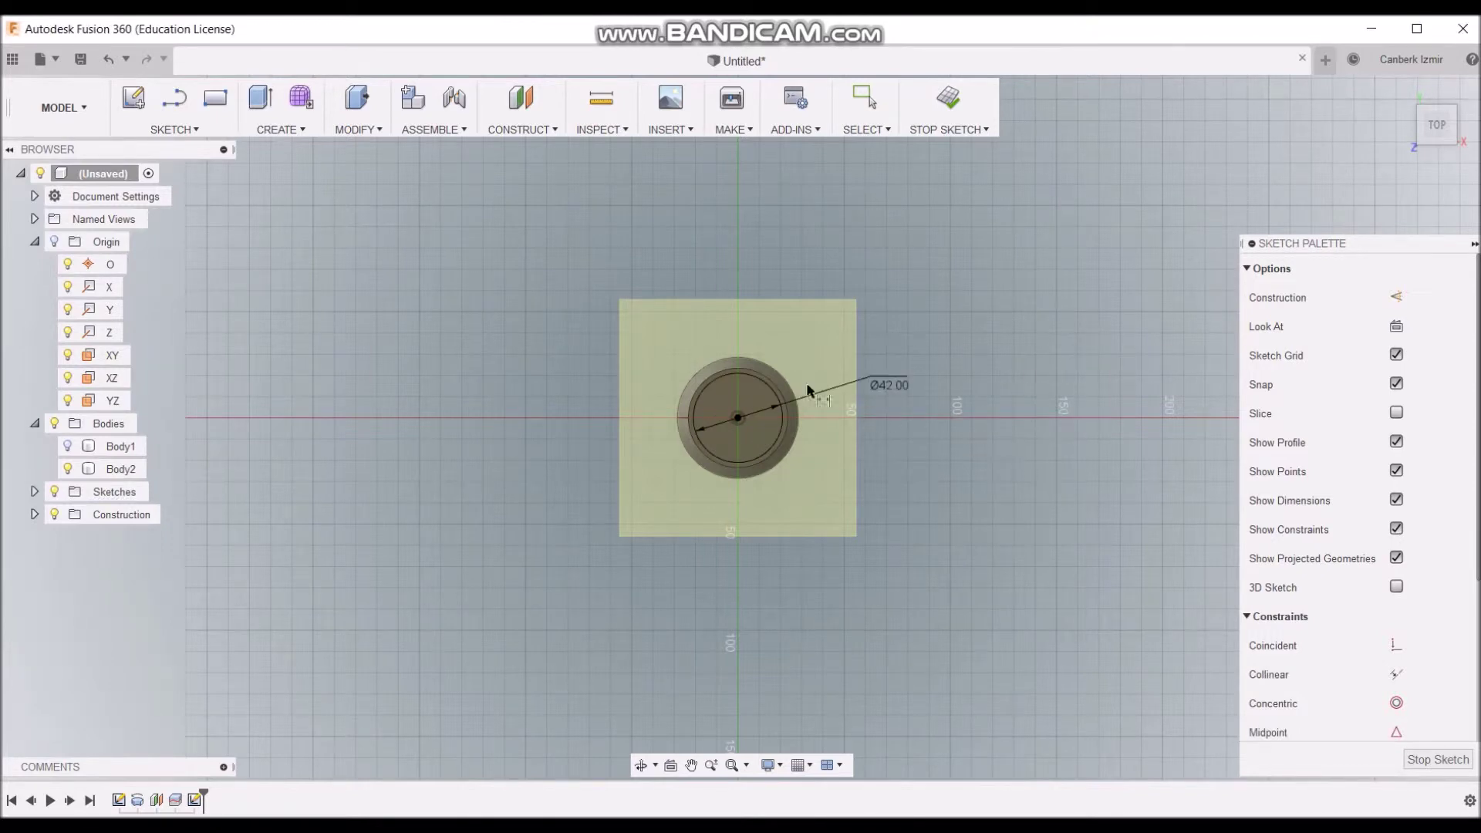
pyautogui.click(242, 131)
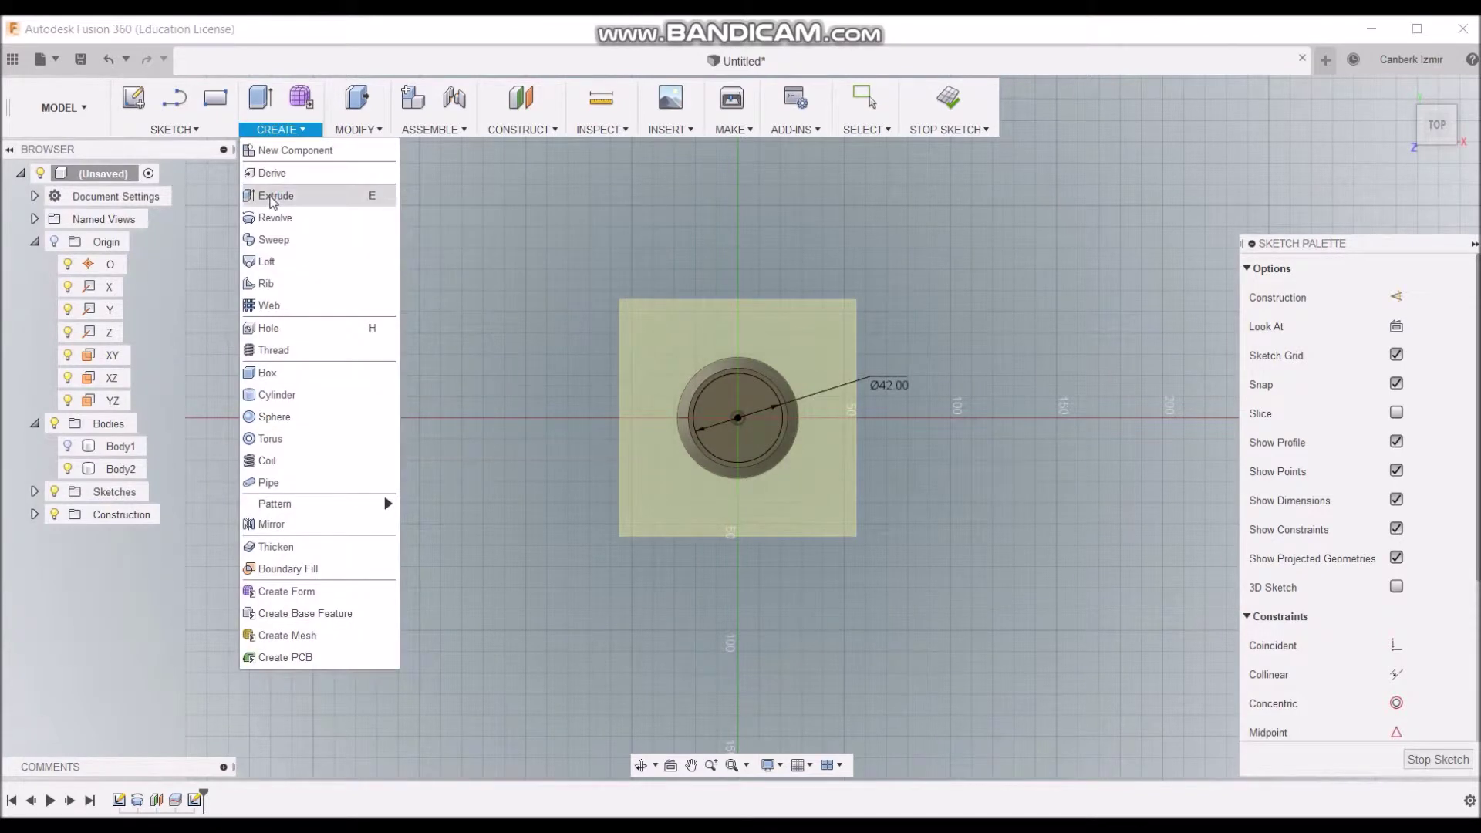
# - Extrude-cut the 42 mm circle 30 mm down through the top ring
pyautogui.click(274, 197)
pyautogui.click(839, 275)
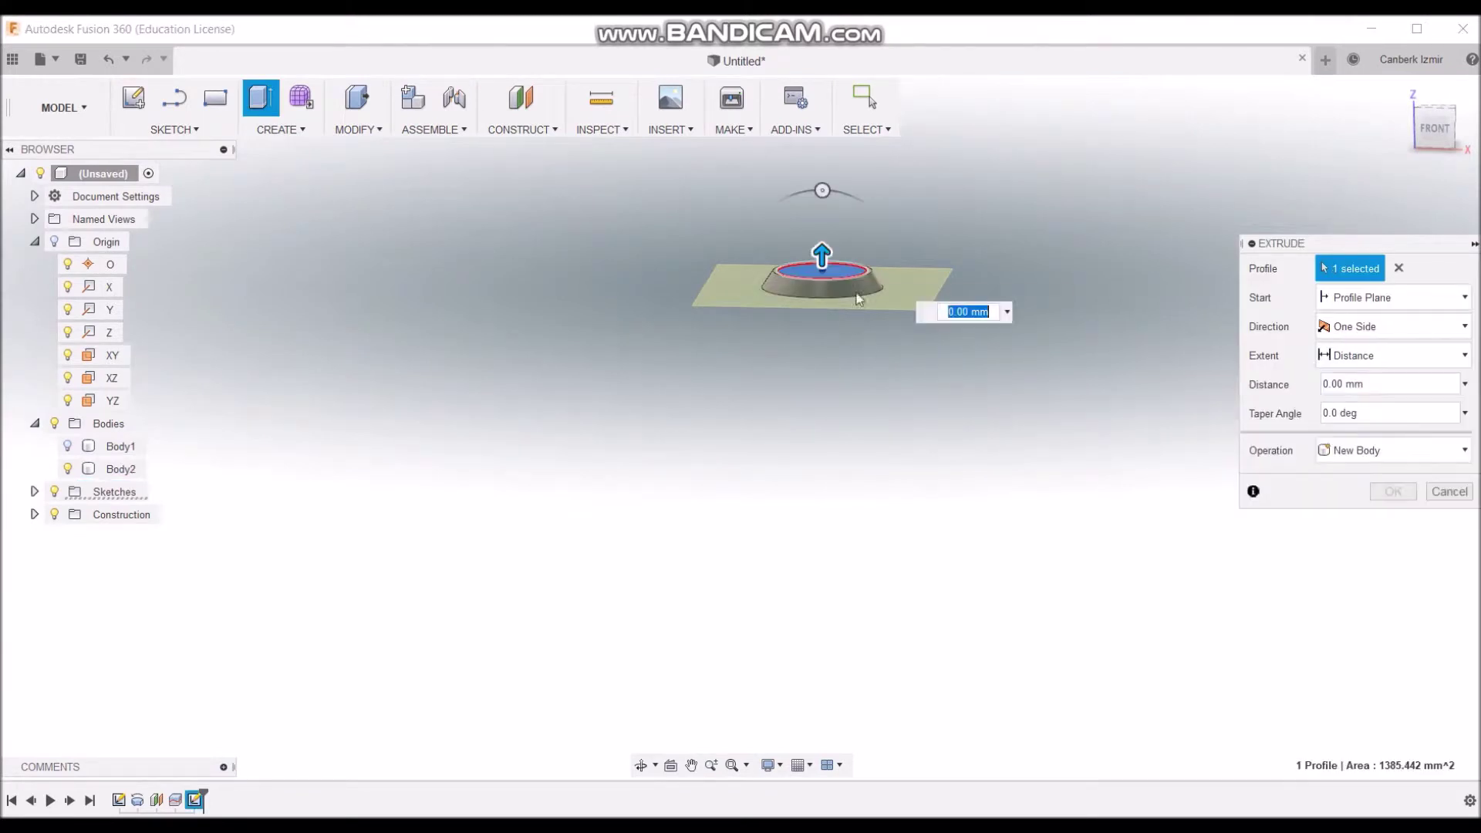
pyautogui.moveTo(823, 245); pyautogui.dragTo(851, 338)
pyautogui.click(1394, 520)
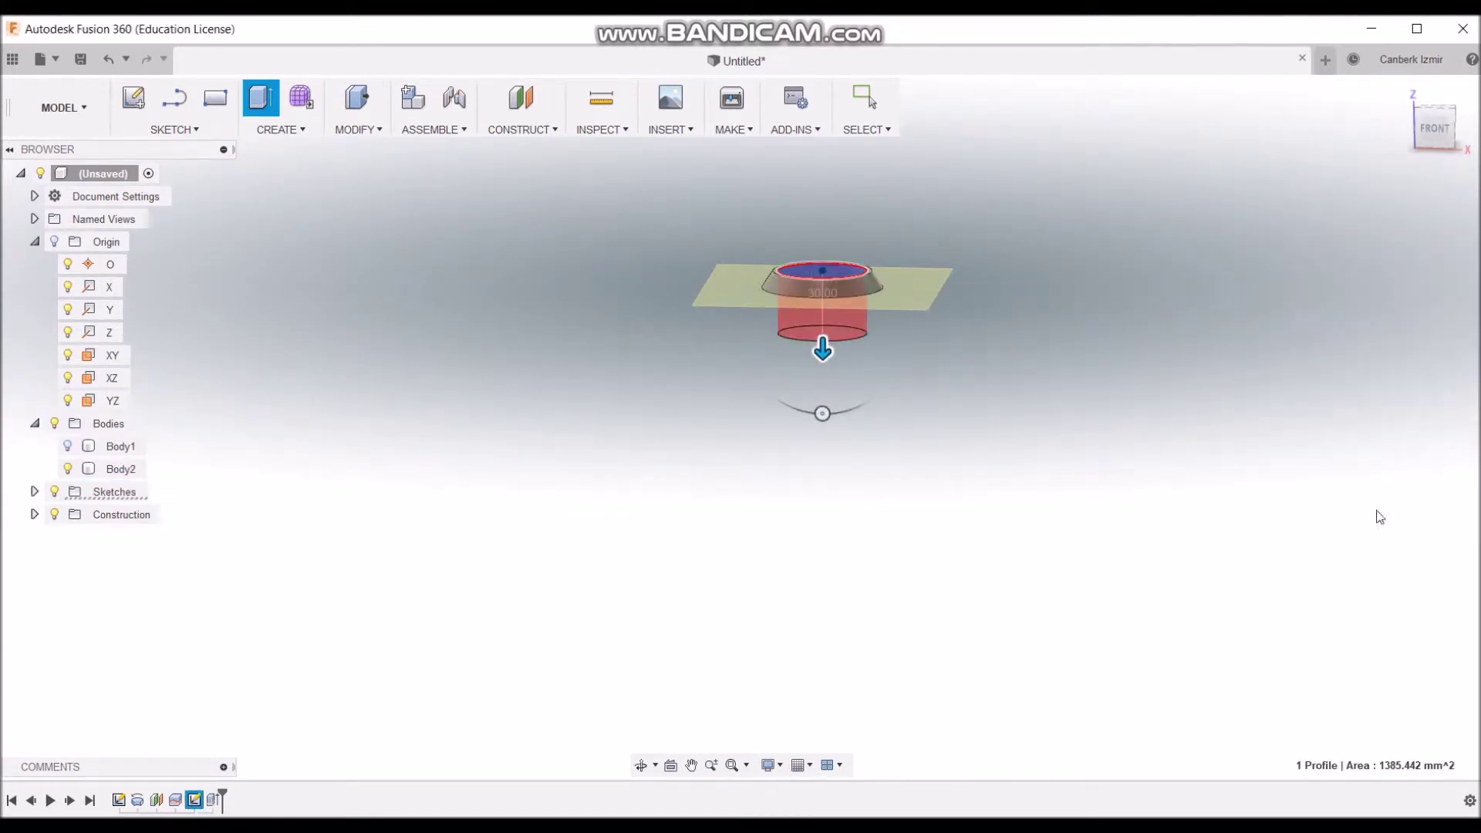
# - Show Body1 again, hide Plane1 and switch to the Front view
pyautogui.click(68, 446)
pyautogui.click(120, 446)
pyautogui.click(658, 376)
pyautogui.click(34, 515)
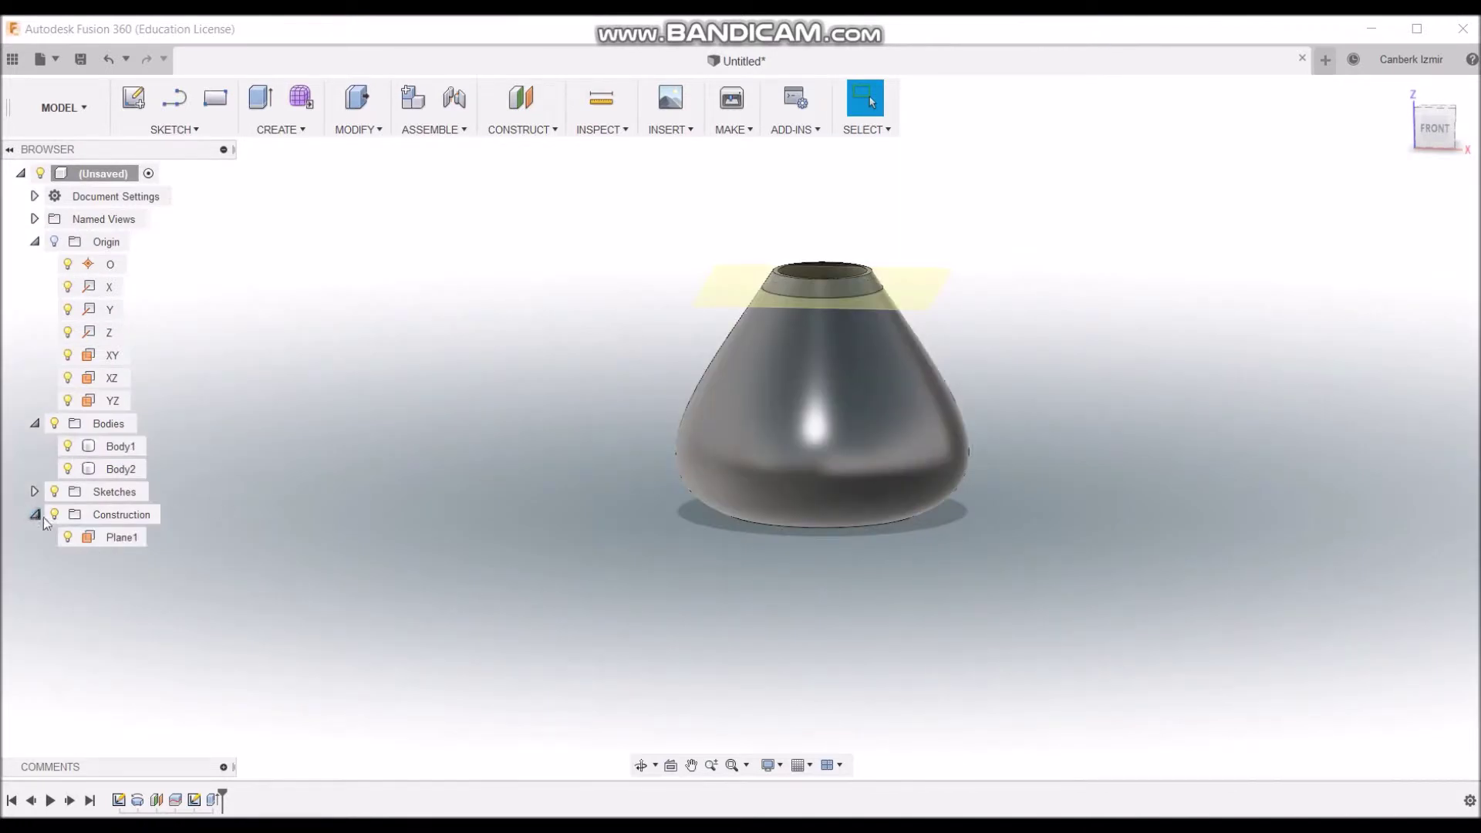
pyautogui.click(67, 537)
pyautogui.click(1433, 131)
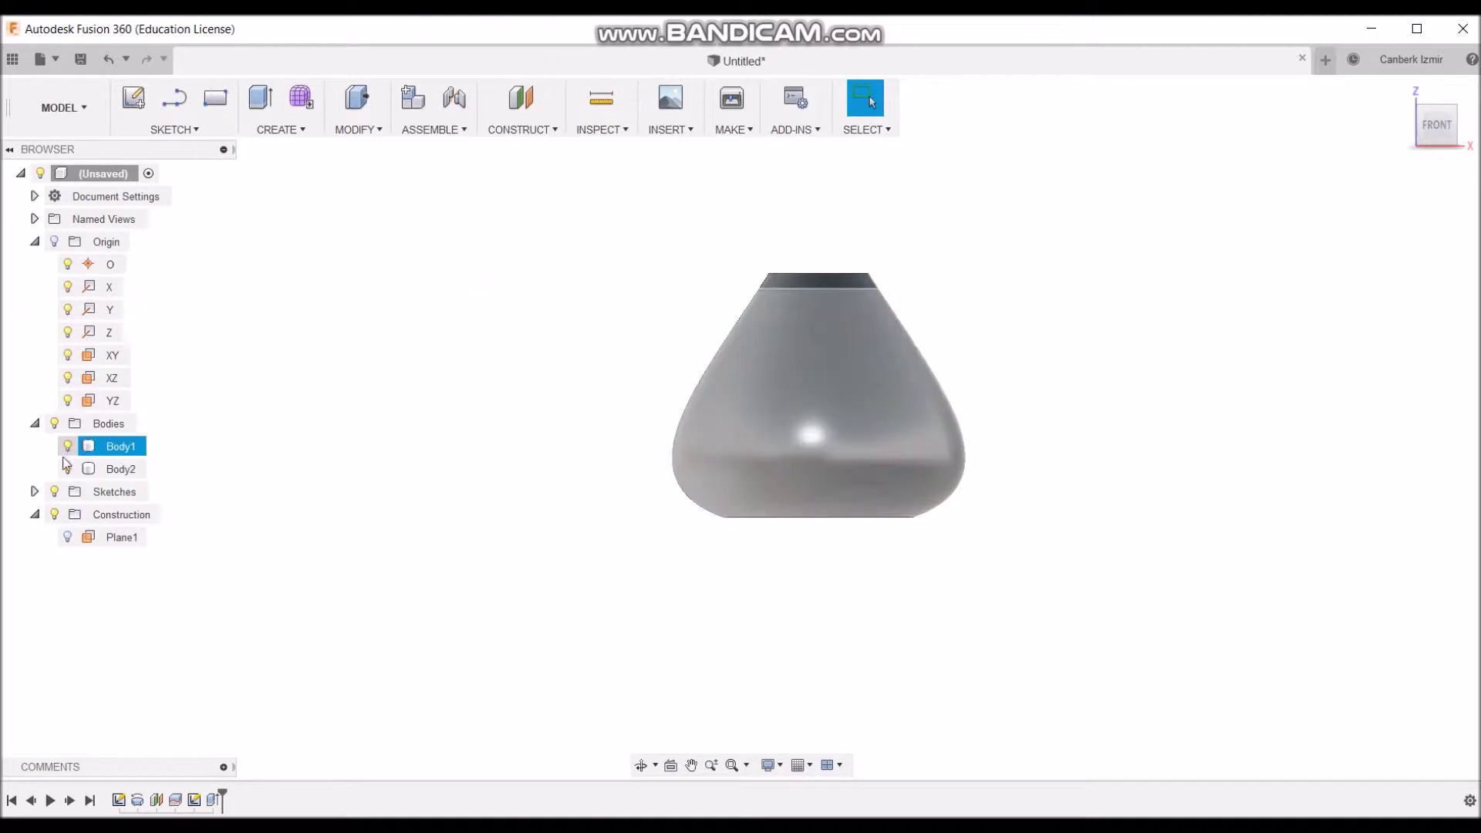
pyautogui.click(66, 464)
pyautogui.press('Escape')
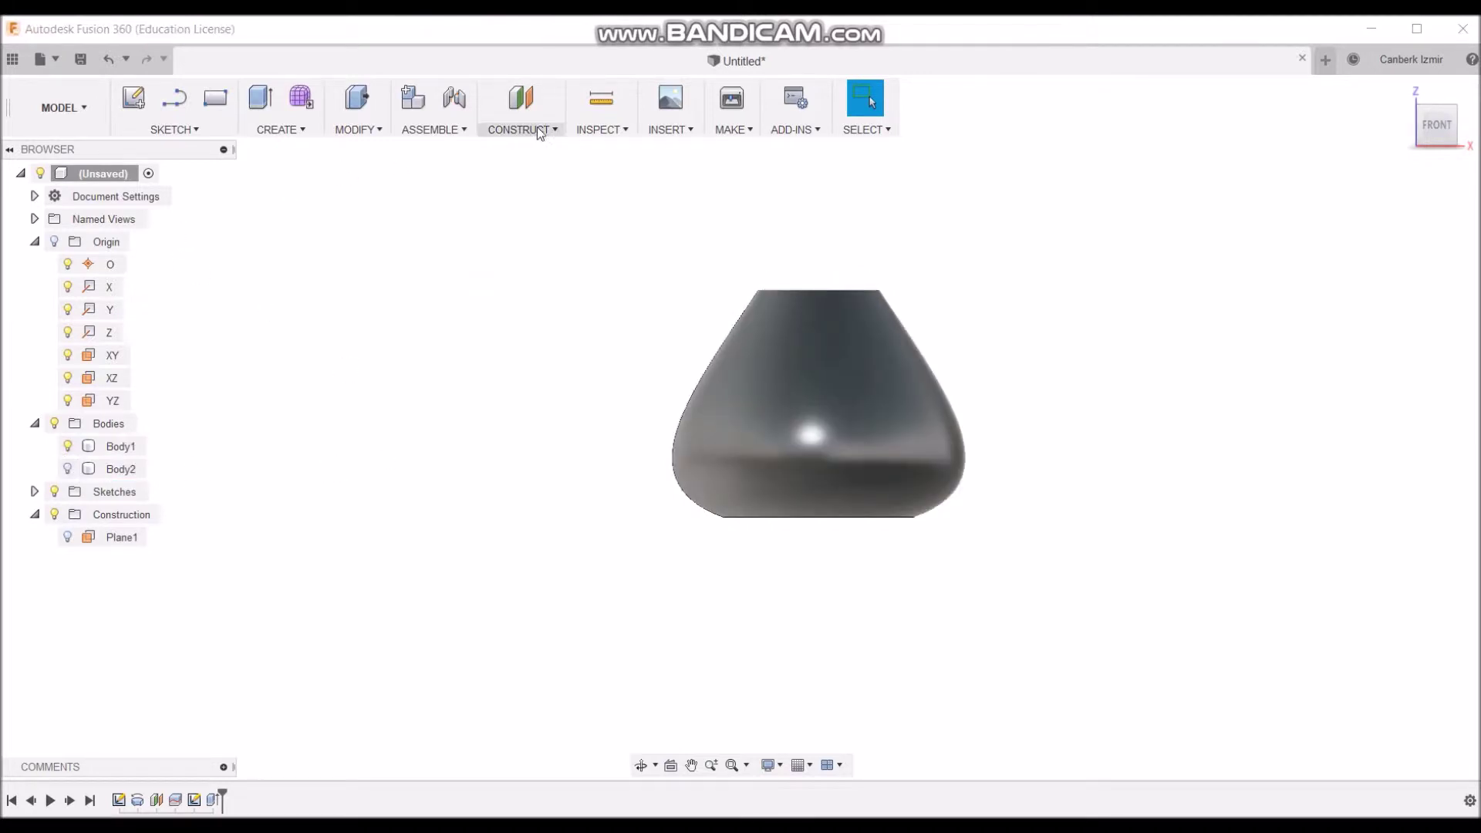
# - Shell Body1 to 1 mm thickness, removing its top and bottom faces
pyautogui.click(352, 128)
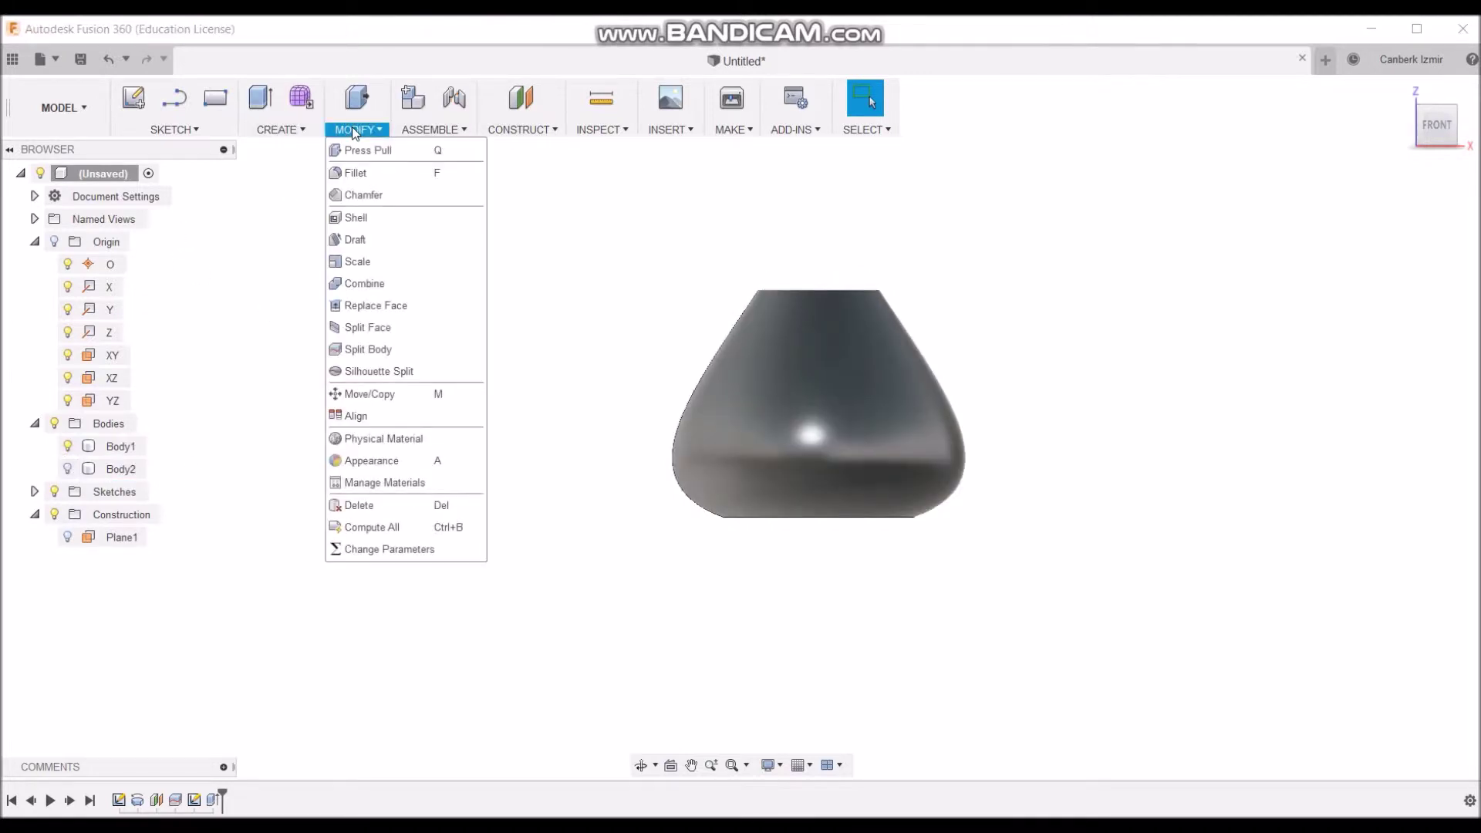
pyautogui.click(356, 219)
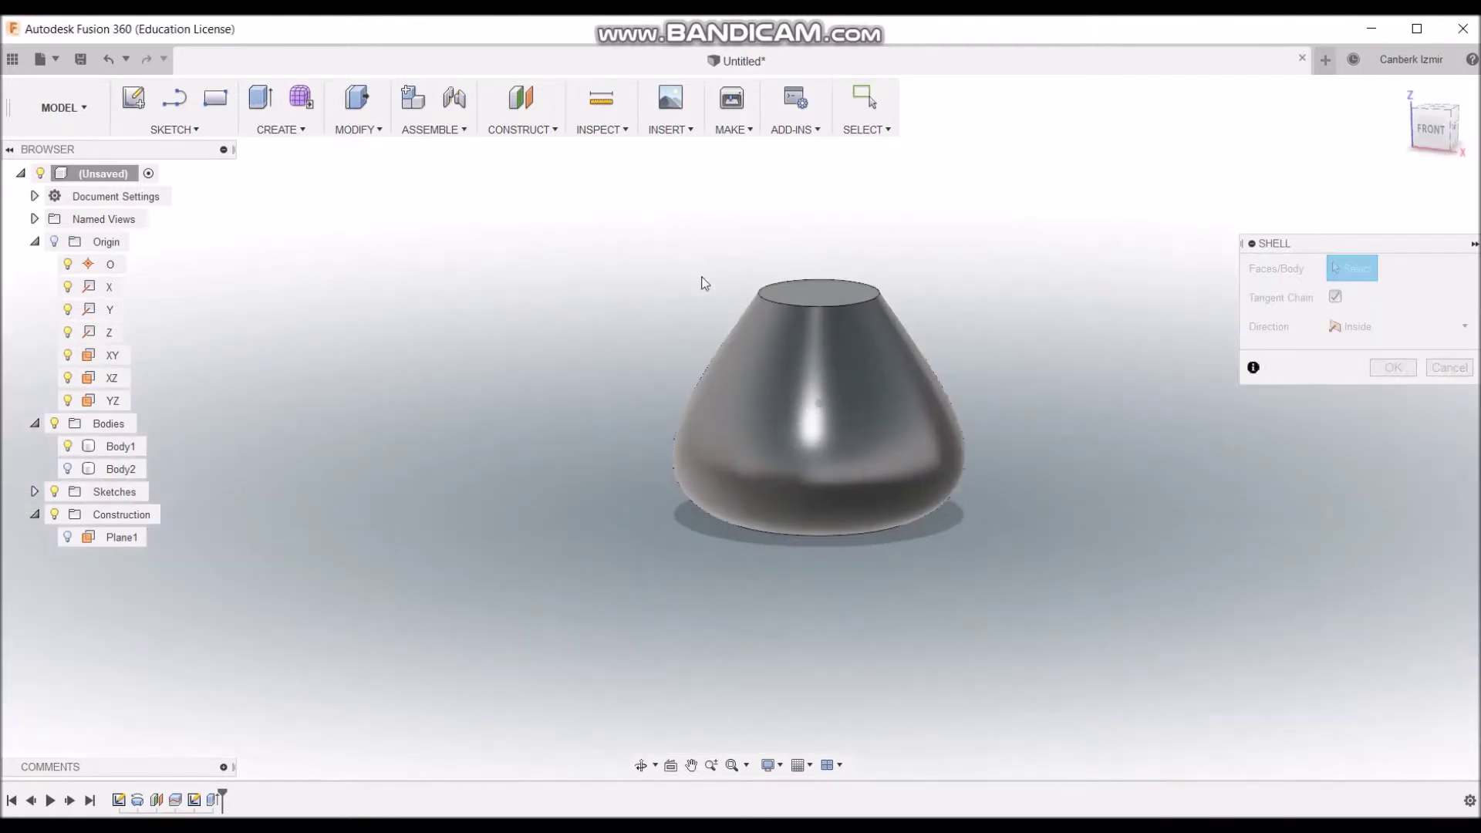
pyautogui.click(822, 292)
pyautogui.keyDown('shift'); pyautogui.moveTo(790, 567); pyautogui.dragTo(793, 517, button='middle'); pyautogui.keyUp('shift')
pyautogui.click(791, 512)
pyautogui.write('1,6')
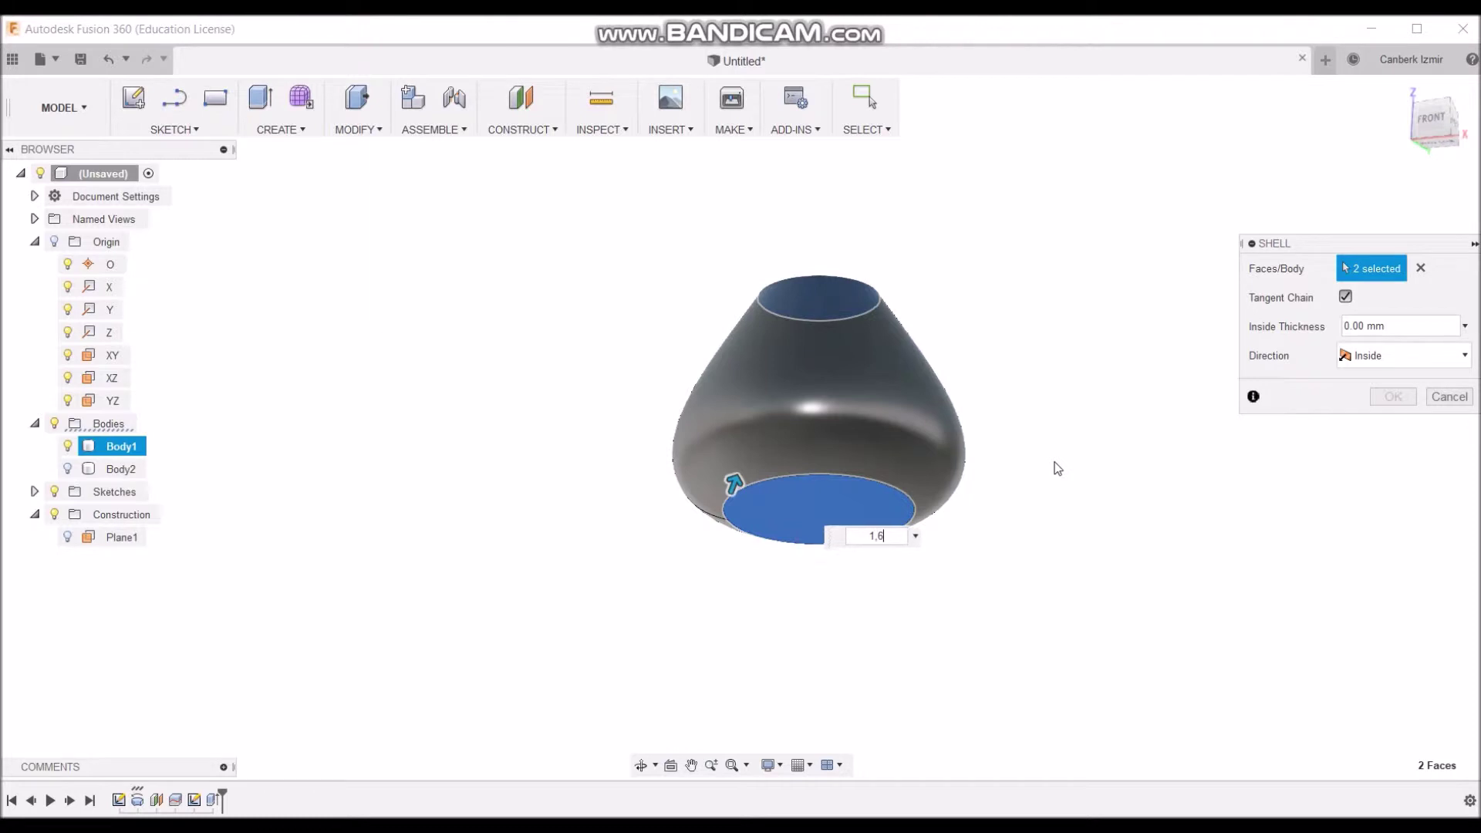
pyautogui.press('Return')
pyautogui.keyDown('shift'); pyautogui.moveTo(1030, 367); pyautogui.dragTo(1009, 397, button='middle'); pyautogui.keyUp('shift')
pyautogui.press('Escape')
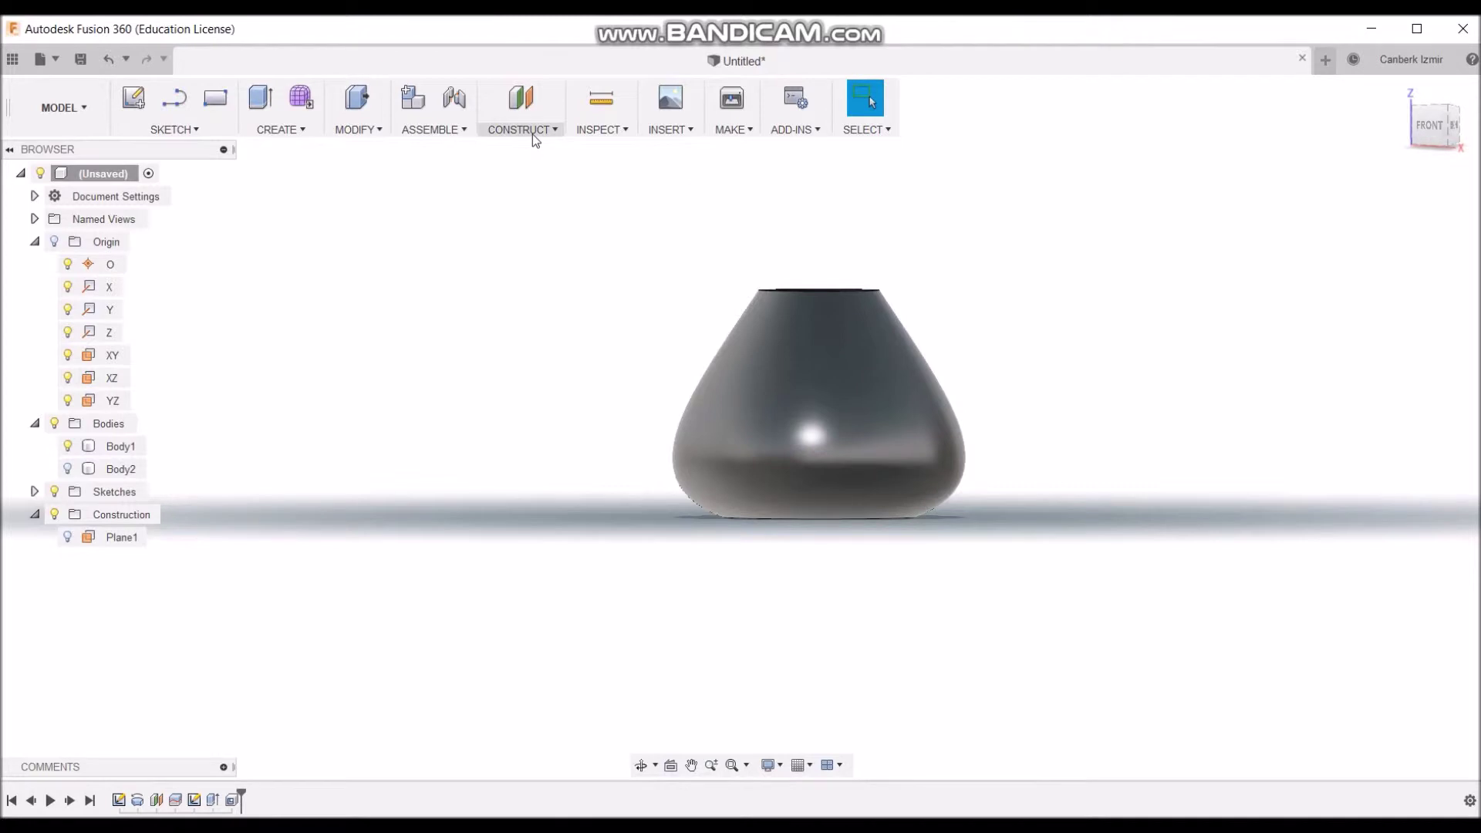
pyautogui.click(532, 133)
# - Create Plane2 as an offset plane -8 mm from the XY plane
pyautogui.click(530, 145)
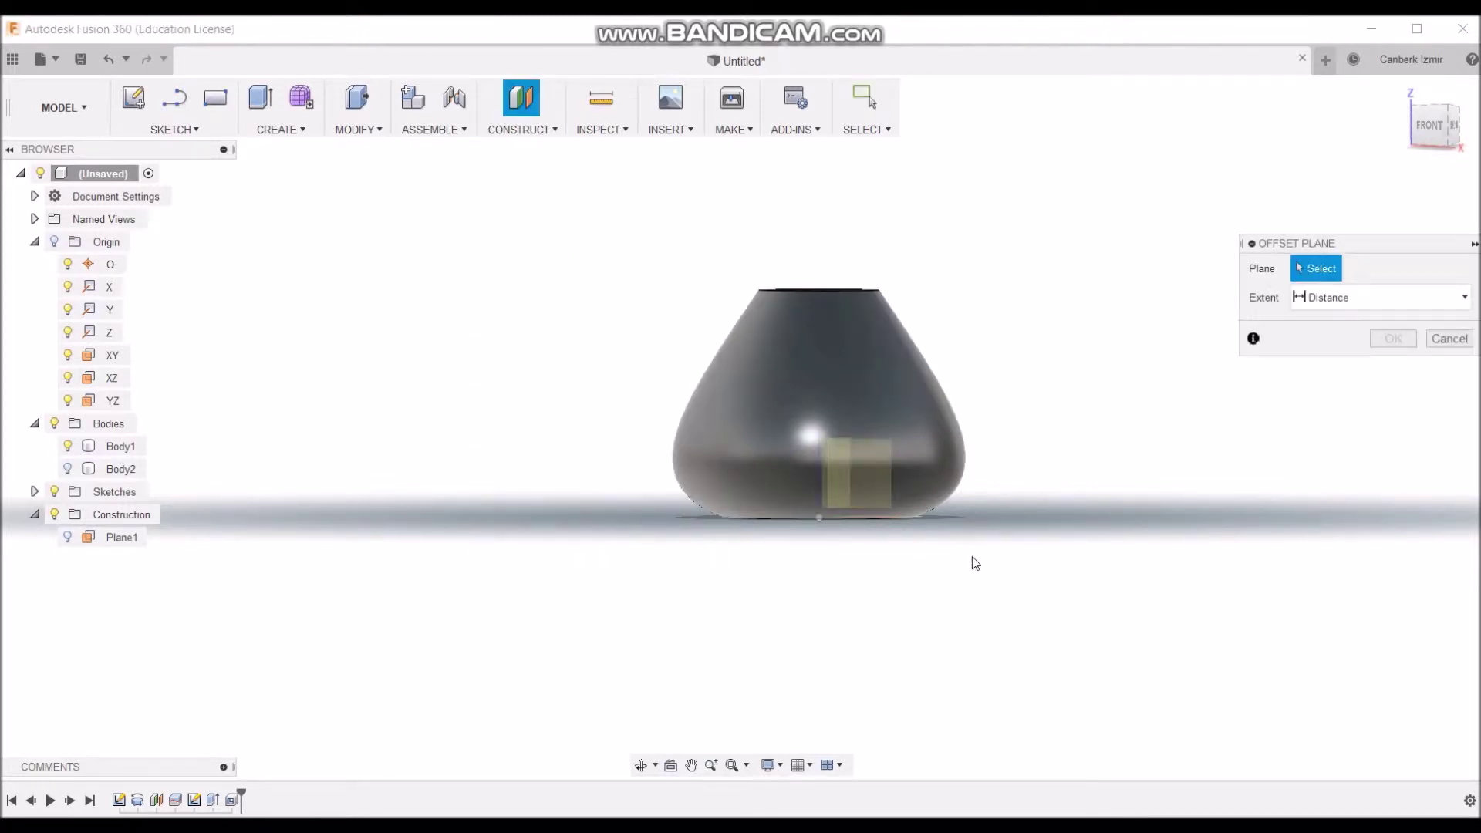
pyautogui.moveTo(823, 536)
pyautogui.keyDown('shift'); pyautogui.mouseDown(button='middle')
pyautogui.moveTo(836, 494)
pyautogui.moveTo(841, 548)
pyautogui.mouseUp(button='middle'); pyautogui.keyUp('shift')
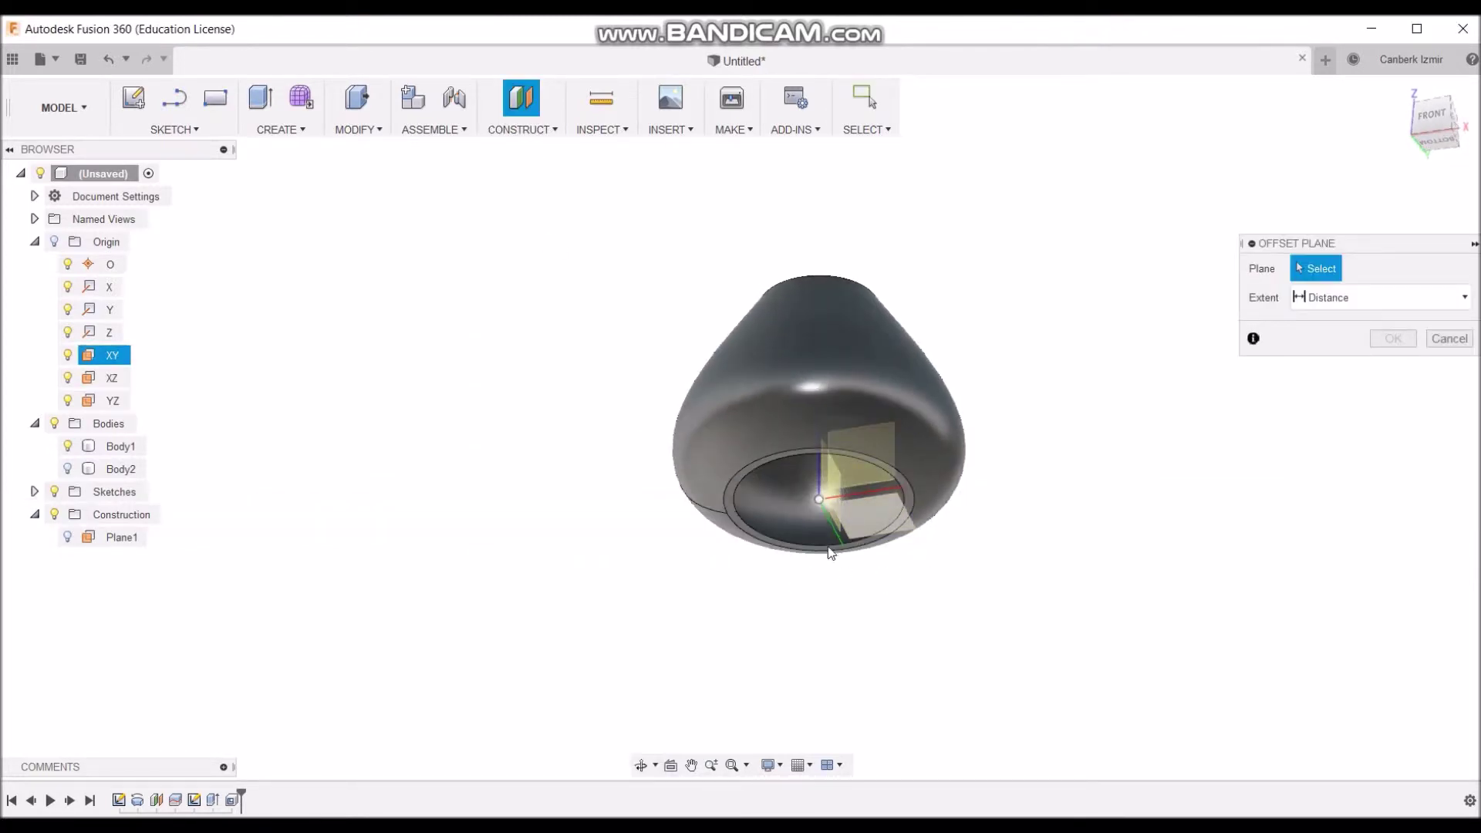
pyautogui.click(860, 517)
pyautogui.write('-8')
pyautogui.keyDown('shift'); pyautogui.moveTo(966, 588); pyautogui.dragTo(976, 623, button='middle'); pyautogui.keyUp('shift')
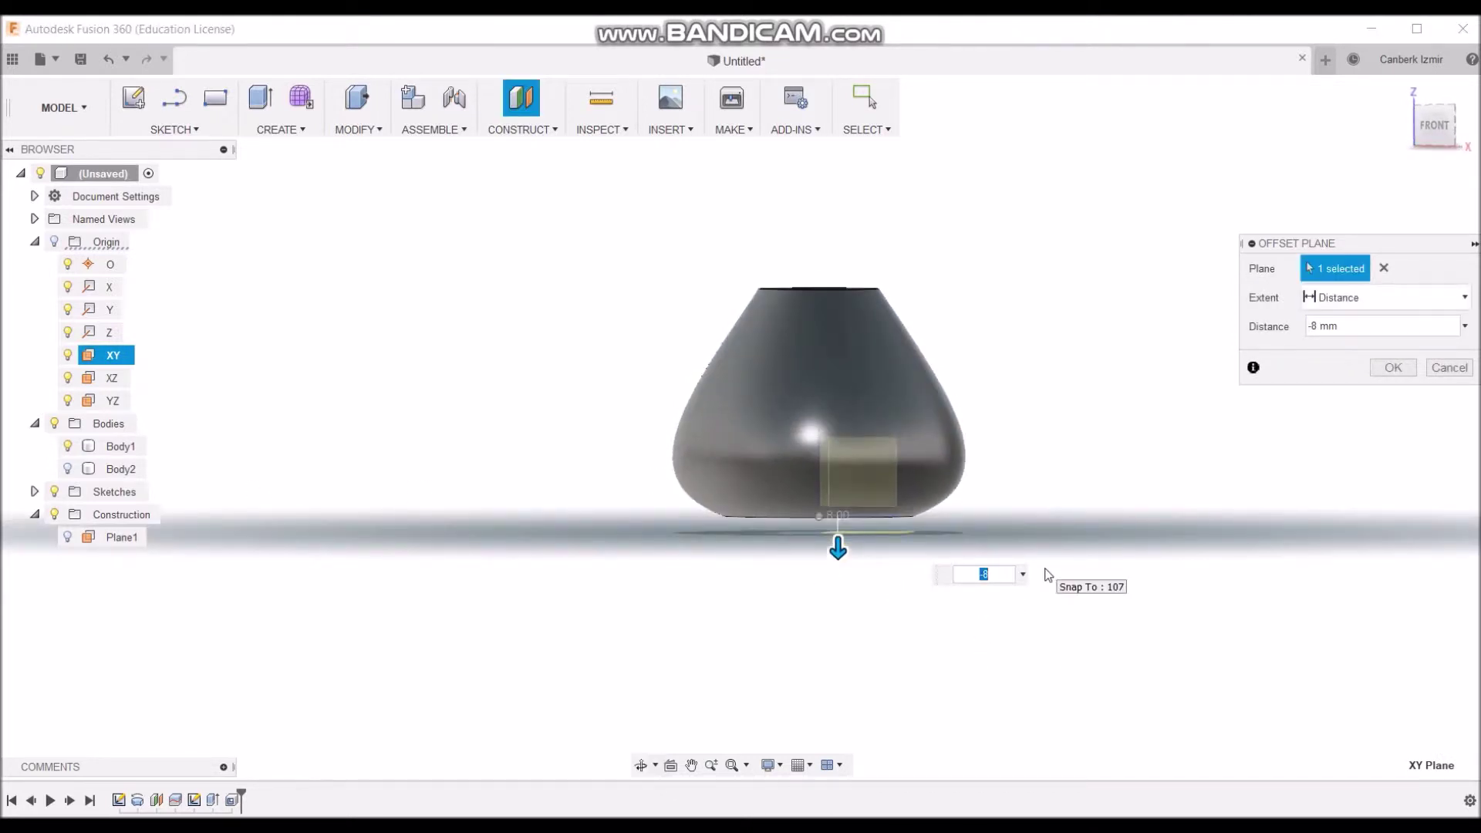
pyautogui.press('Return')
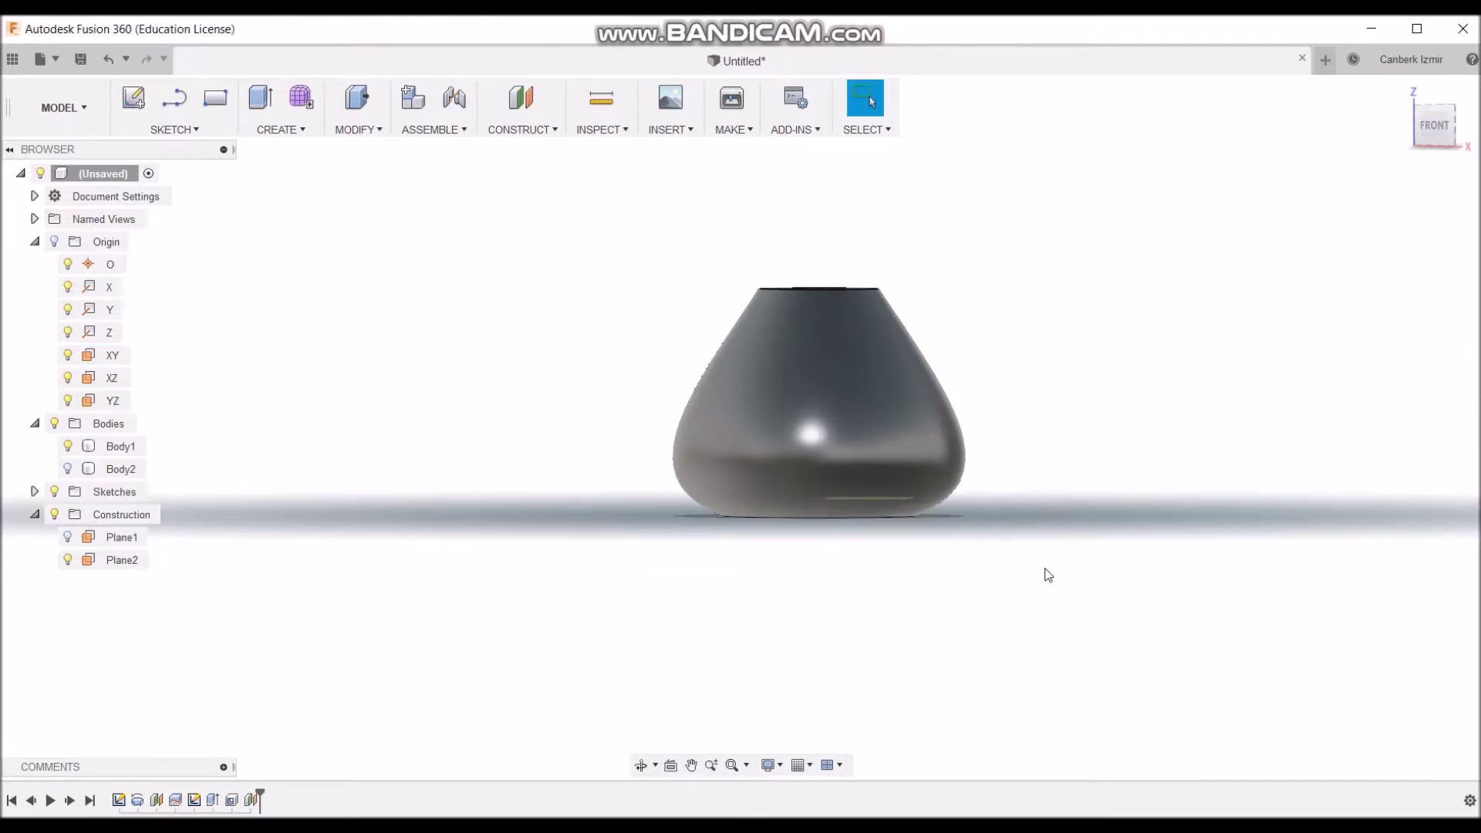
# - Split Body1, the vase body, using Plane2 as the splitting tool
pyautogui.click(355, 131)
pyautogui.click(369, 349)
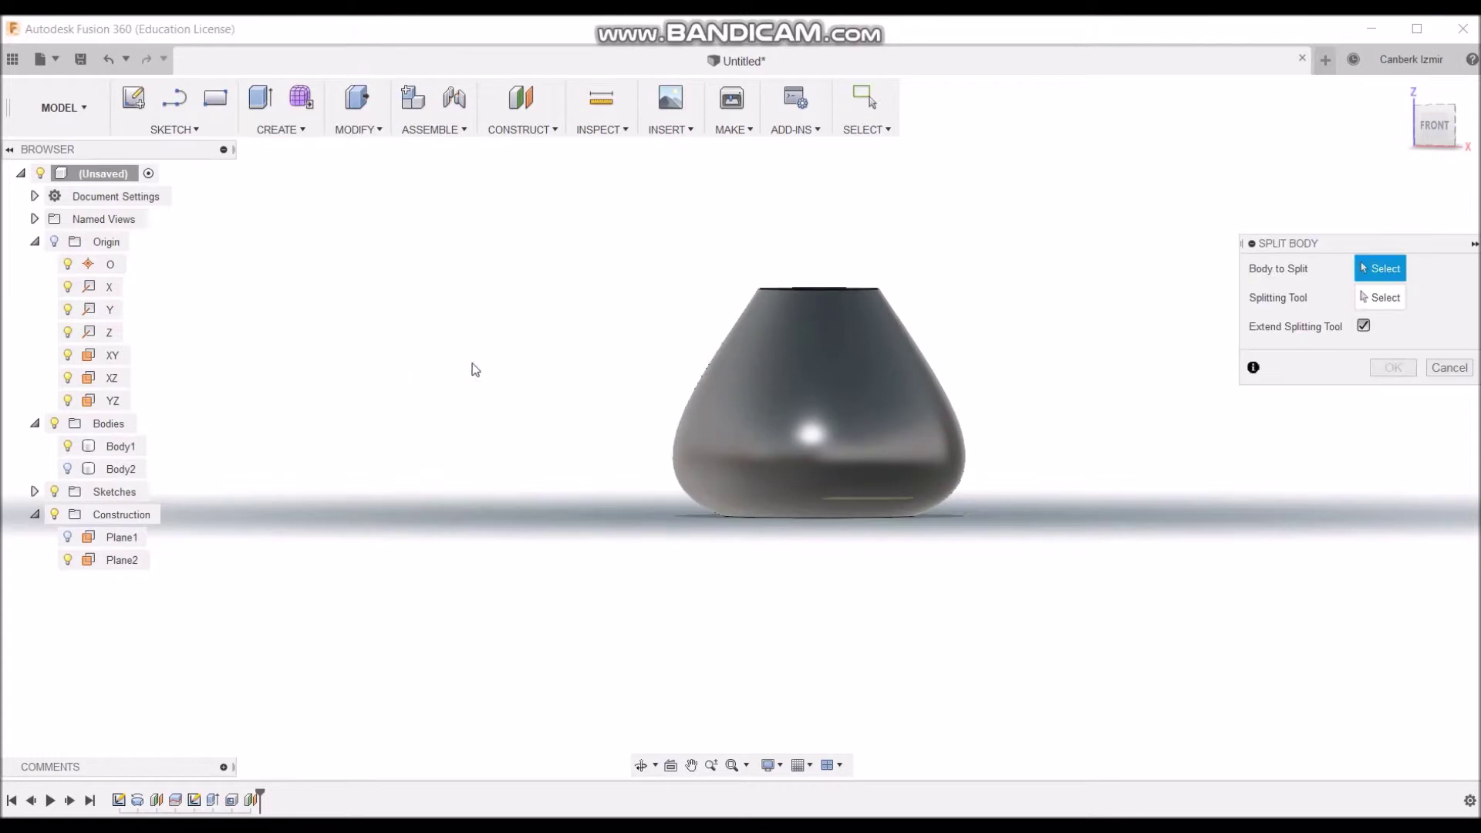
pyautogui.click(823, 394)
pyautogui.click(1395, 302)
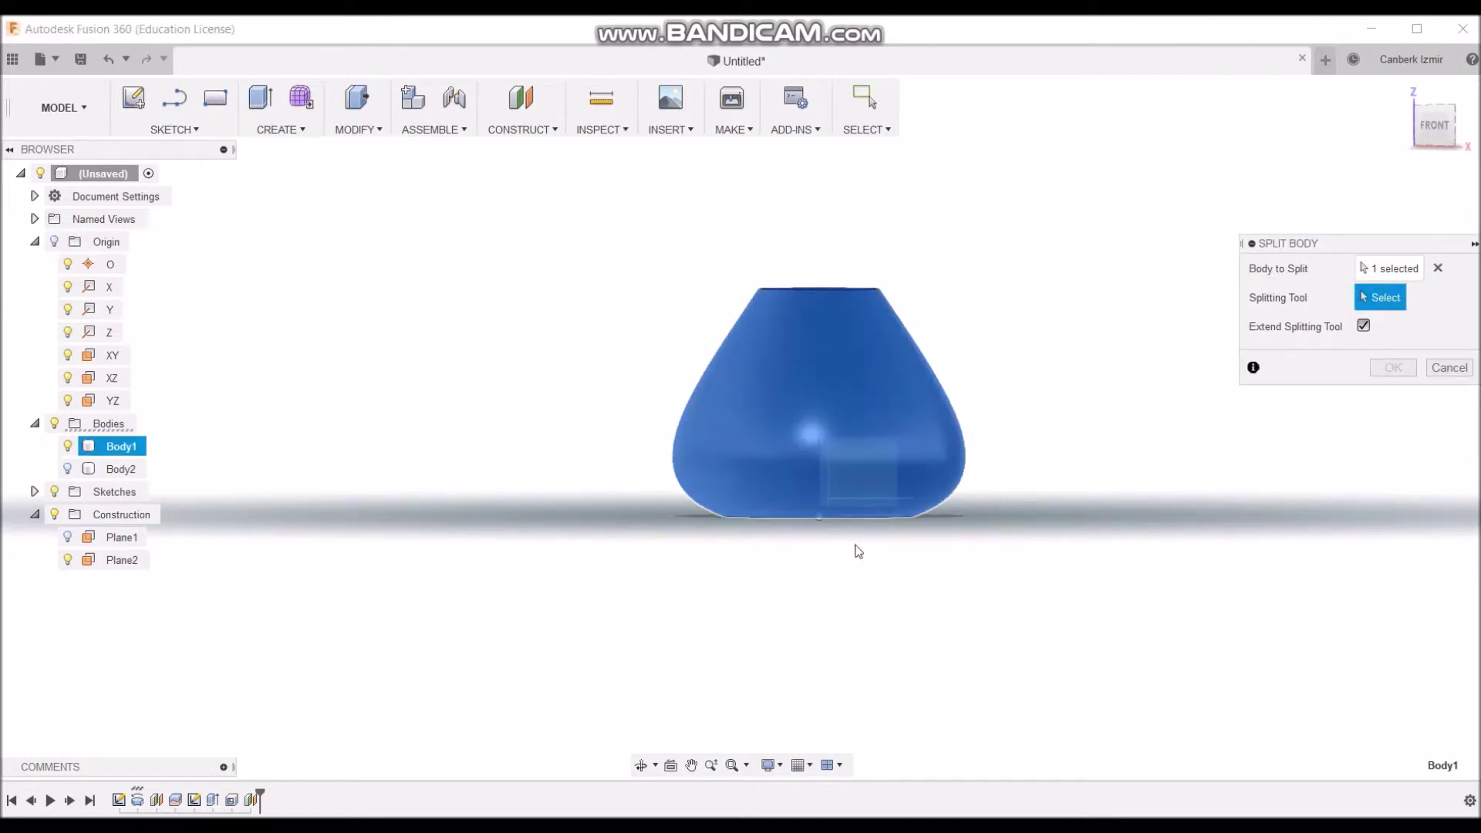
pyautogui.keyDown('shift'); pyautogui.moveTo(959, 550); pyautogui.dragTo(957, 494, button='middle'); pyautogui.keyUp('shift')
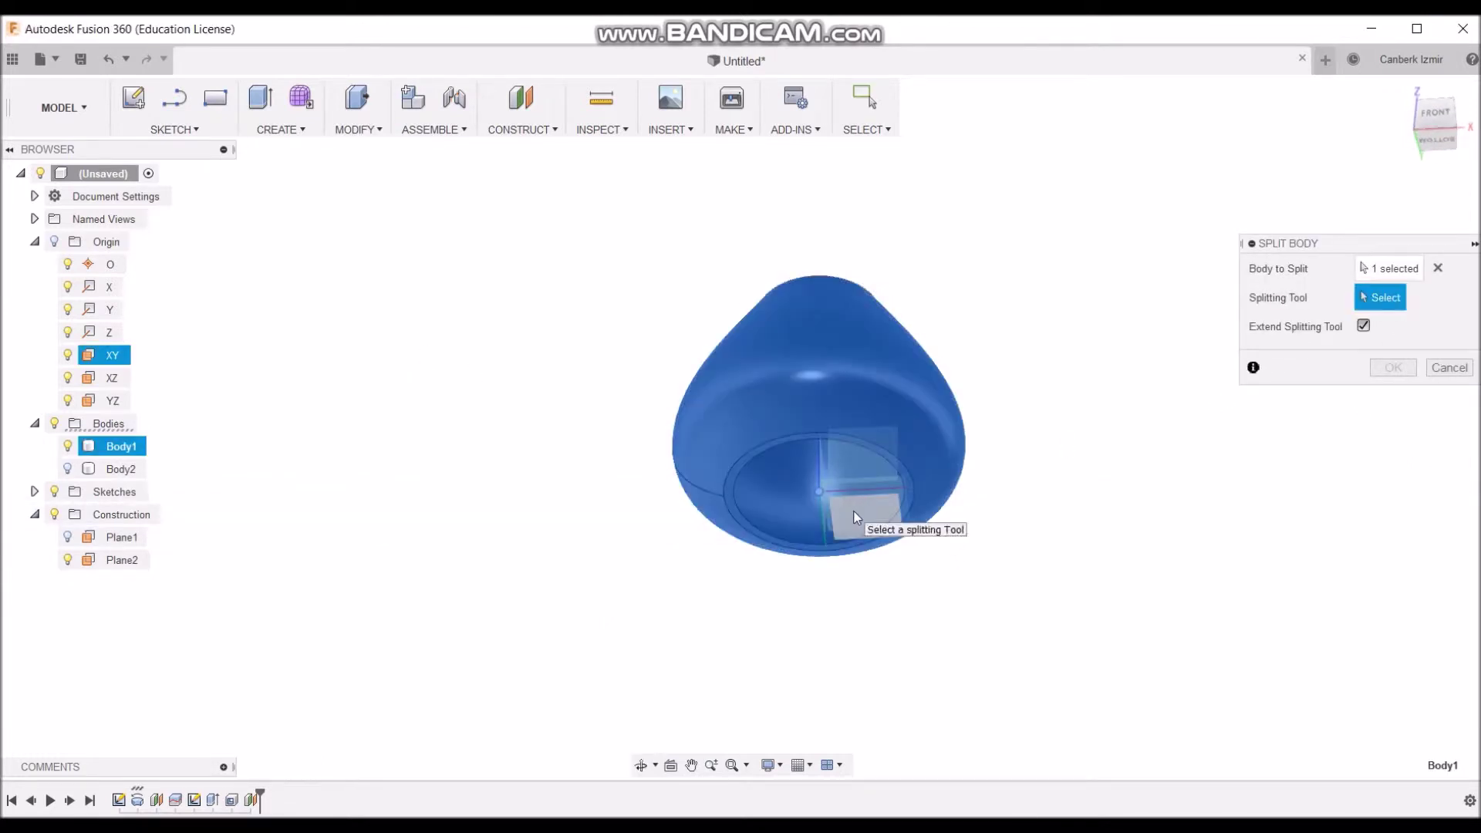
pyautogui.scroll(2, 932, 485)
pyautogui.scroll(4, 913, 533)
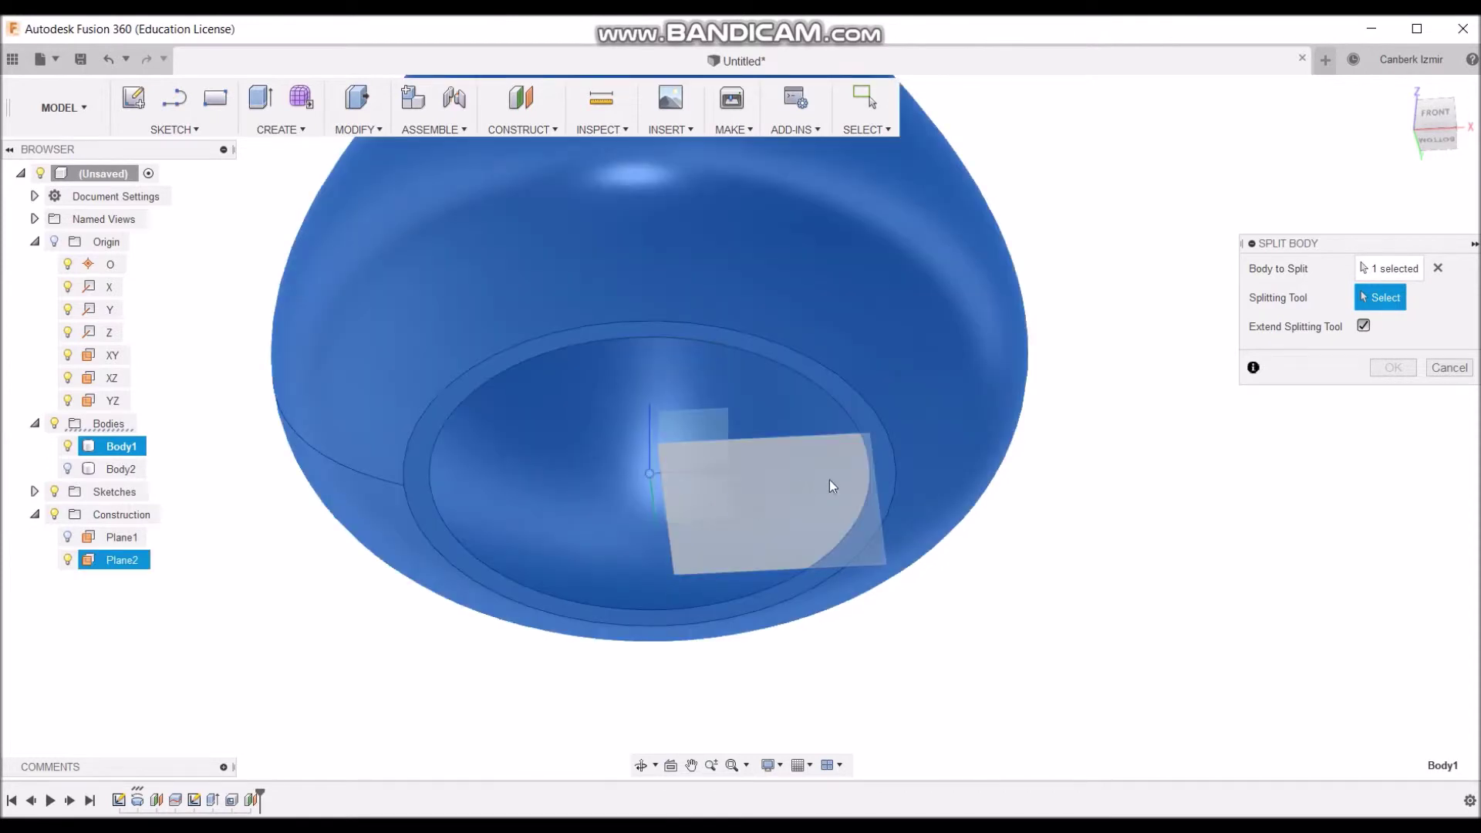
pyautogui.click(830, 480)
pyautogui.moveTo(573, 496)
pyautogui.keyDown('shift'); pyautogui.mouseDown(button='middle')
pyautogui.moveTo(619, 540)
pyautogui.moveTo(742, 598)
pyautogui.mouseUp(button='middle'); pyautogui.keyUp('shift')
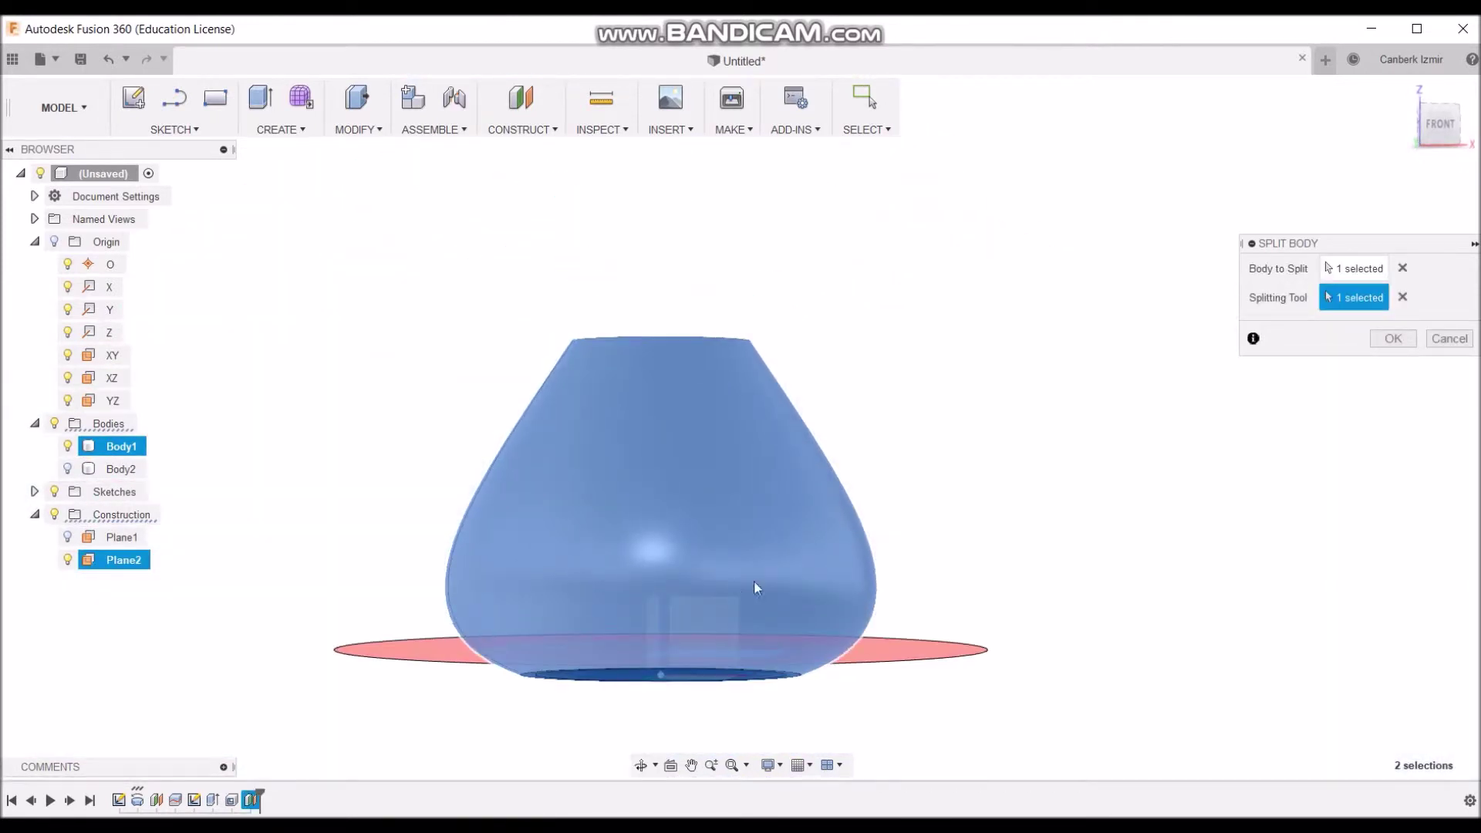
pyautogui.click(1394, 339)
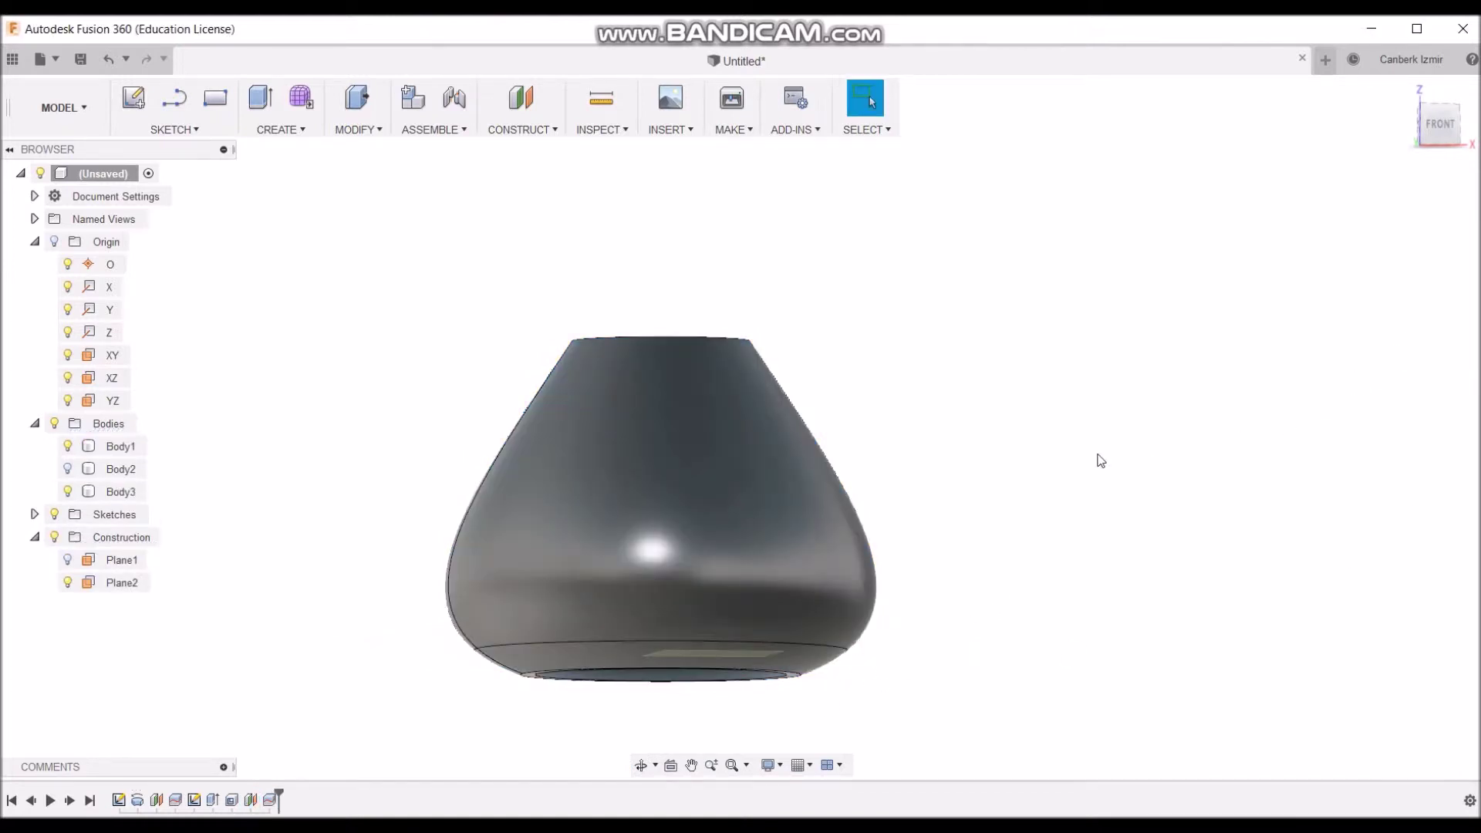
# - Toggle body visibility so only the main vase shell Body3 shows
pyautogui.click(1295, 387)
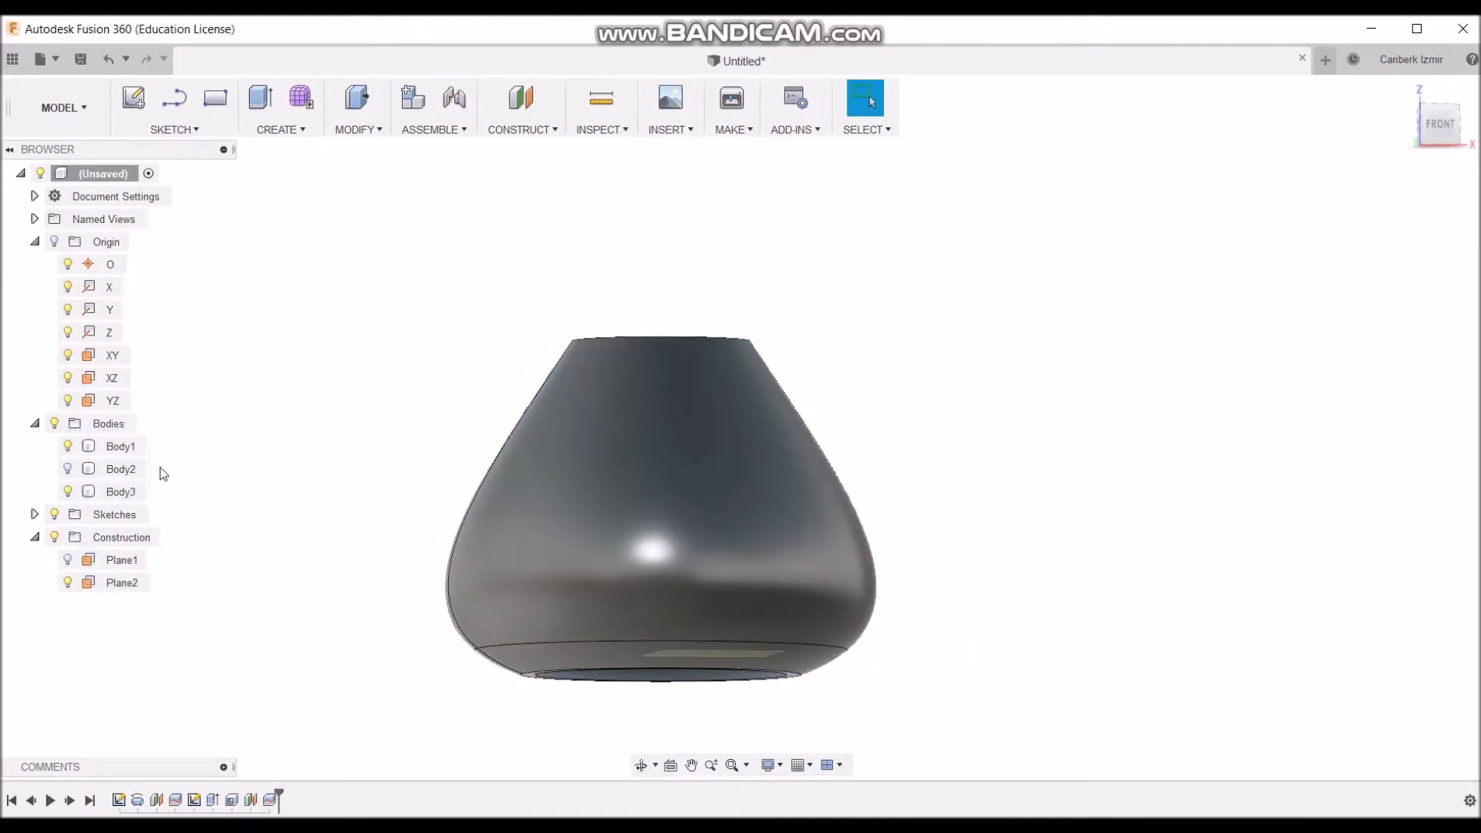
pyautogui.click(67, 469)
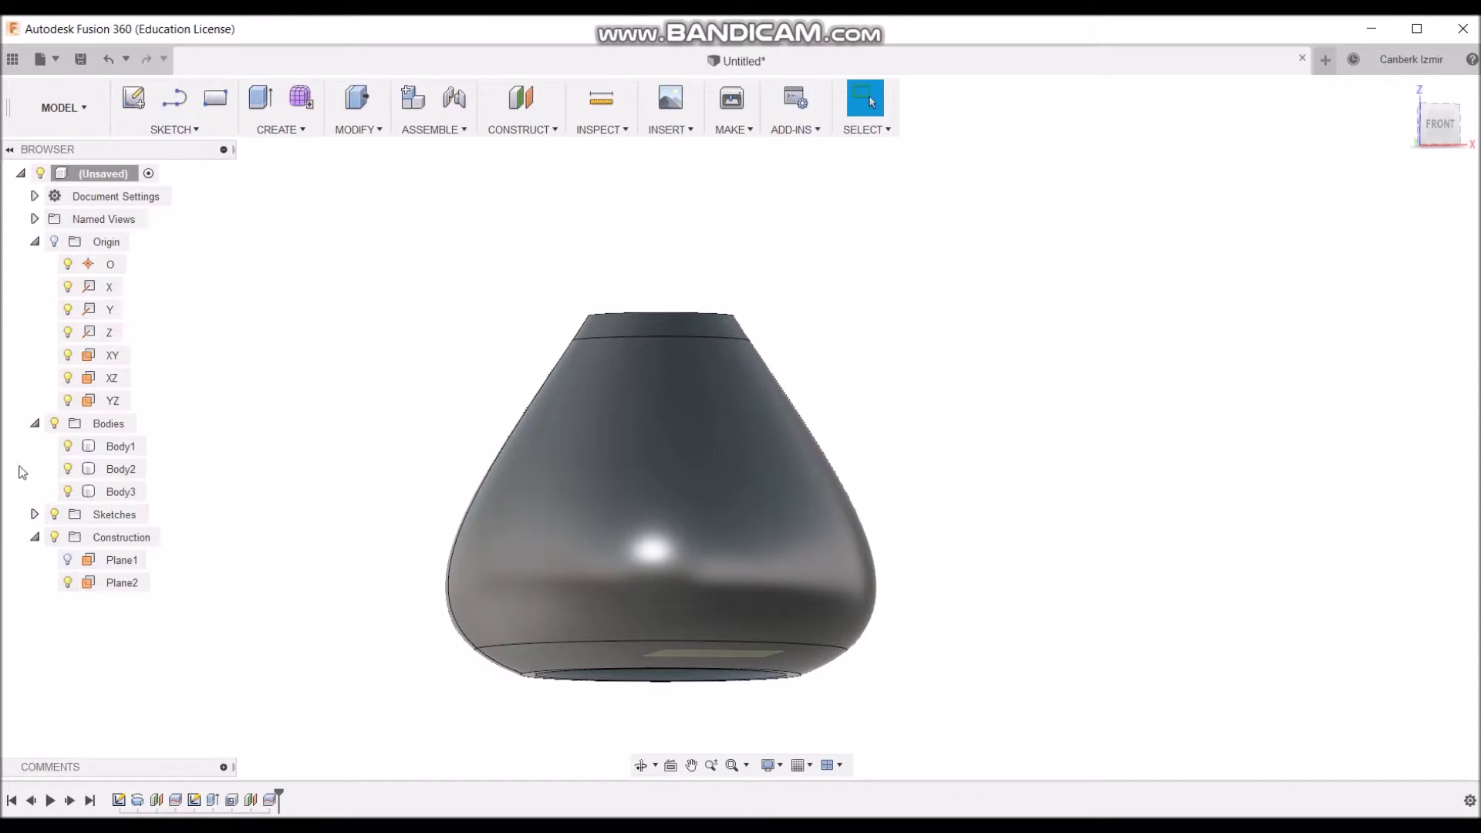
pyautogui.click(67, 447)
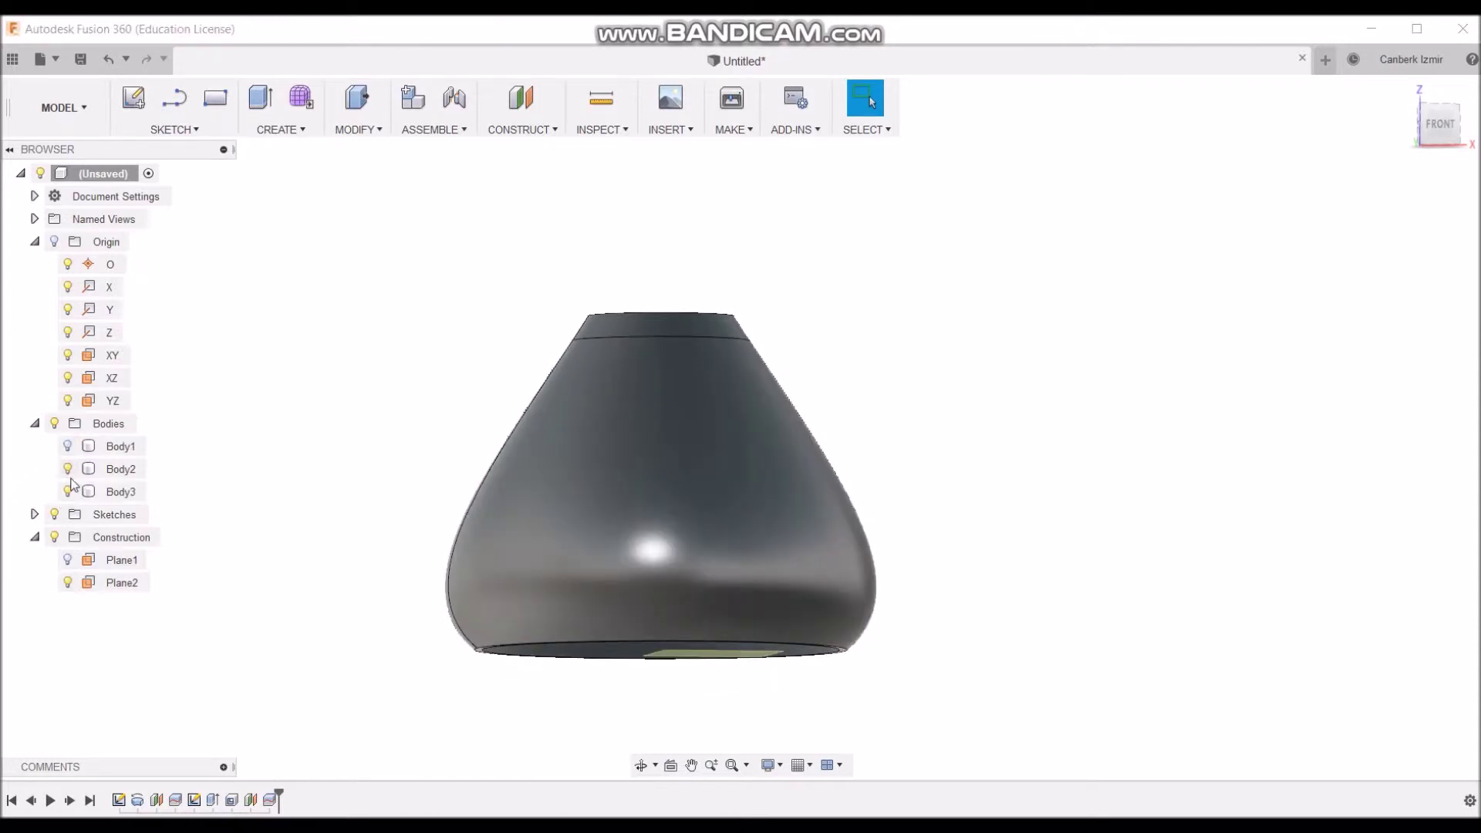
pyautogui.click(68, 491)
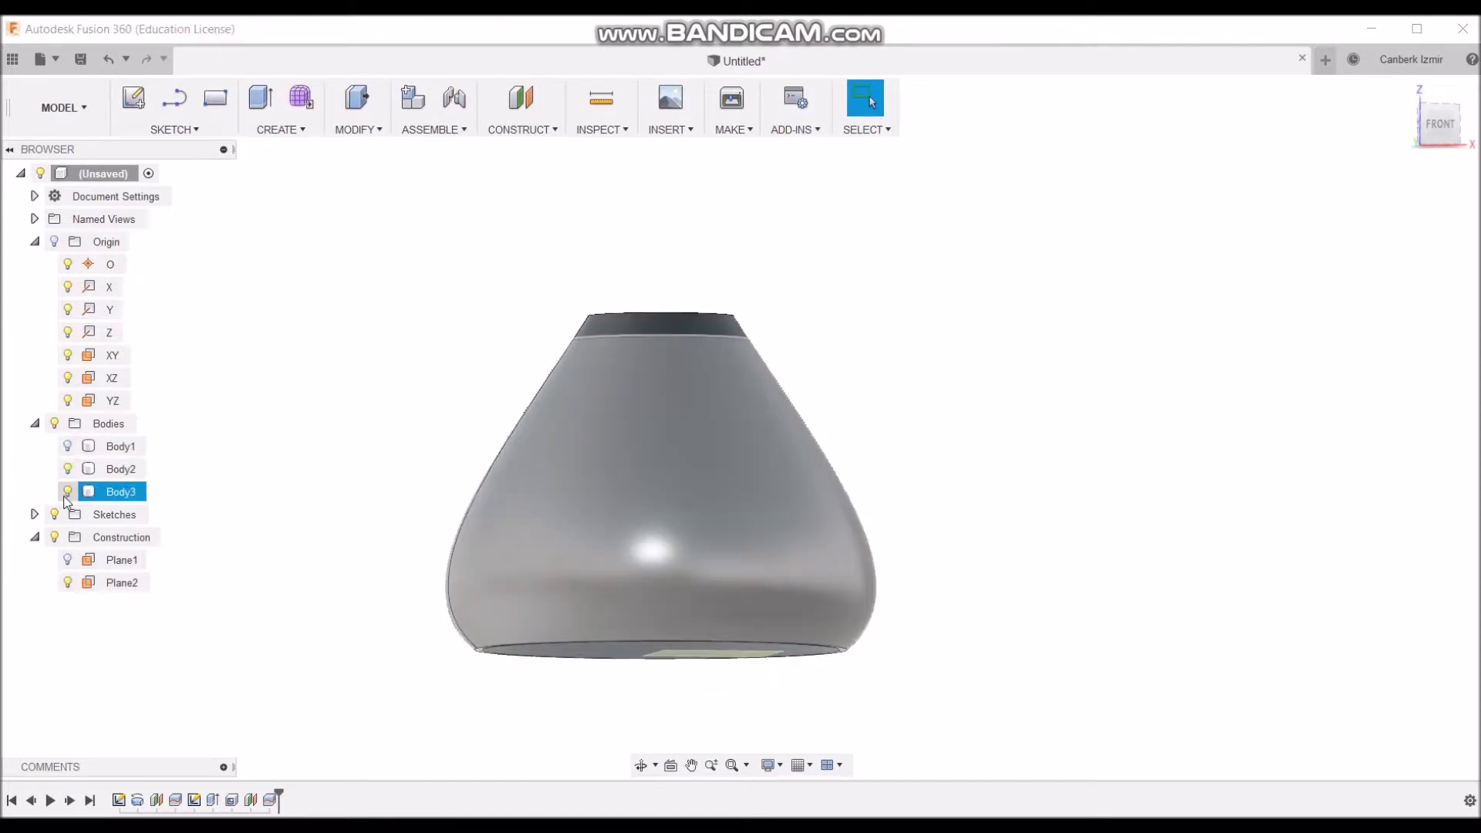
pyautogui.click(67, 469)
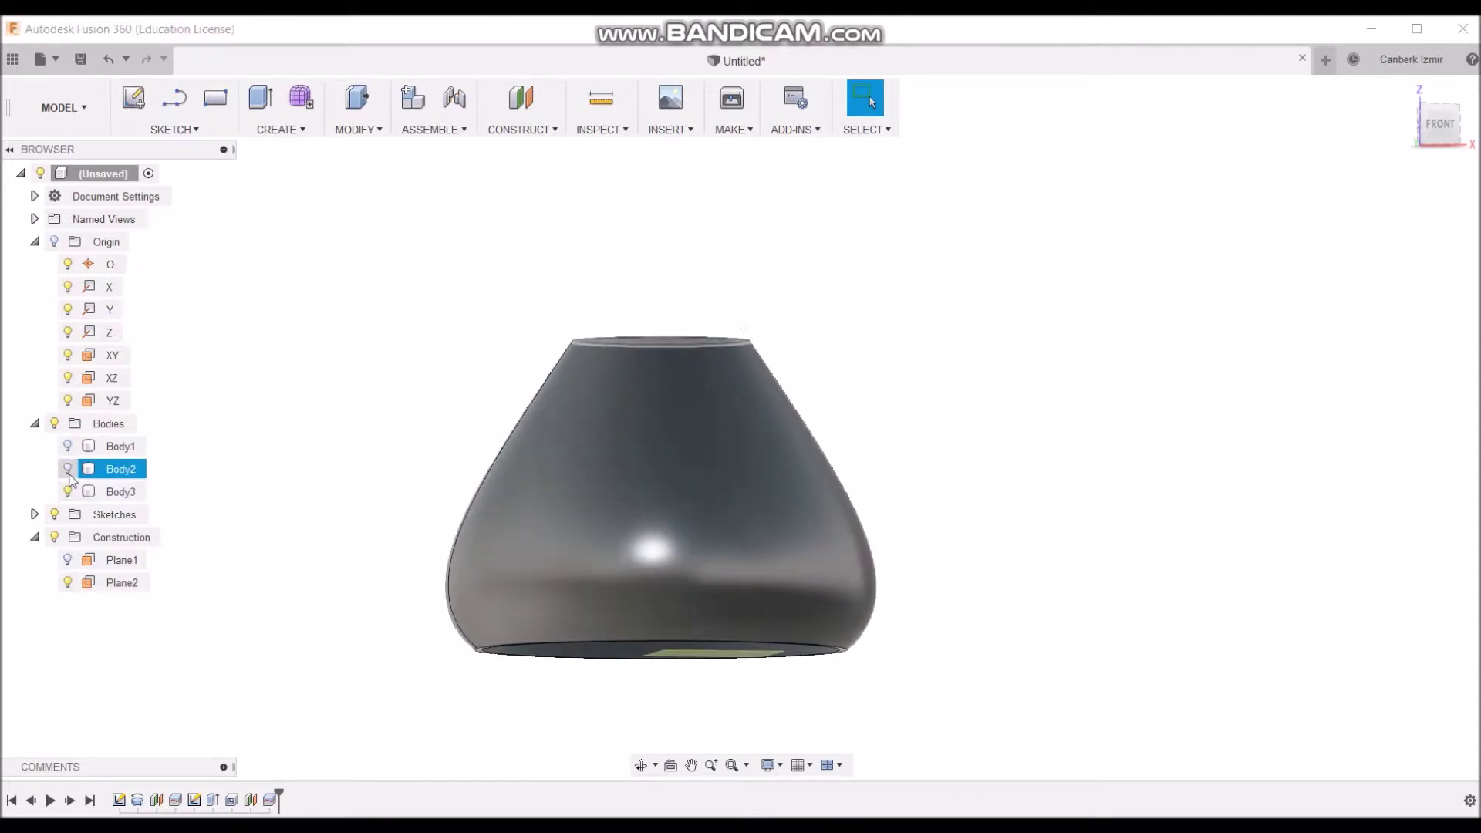
# - Snap to the FRONT view and clear the vase selection
pyautogui.click(1439, 123)
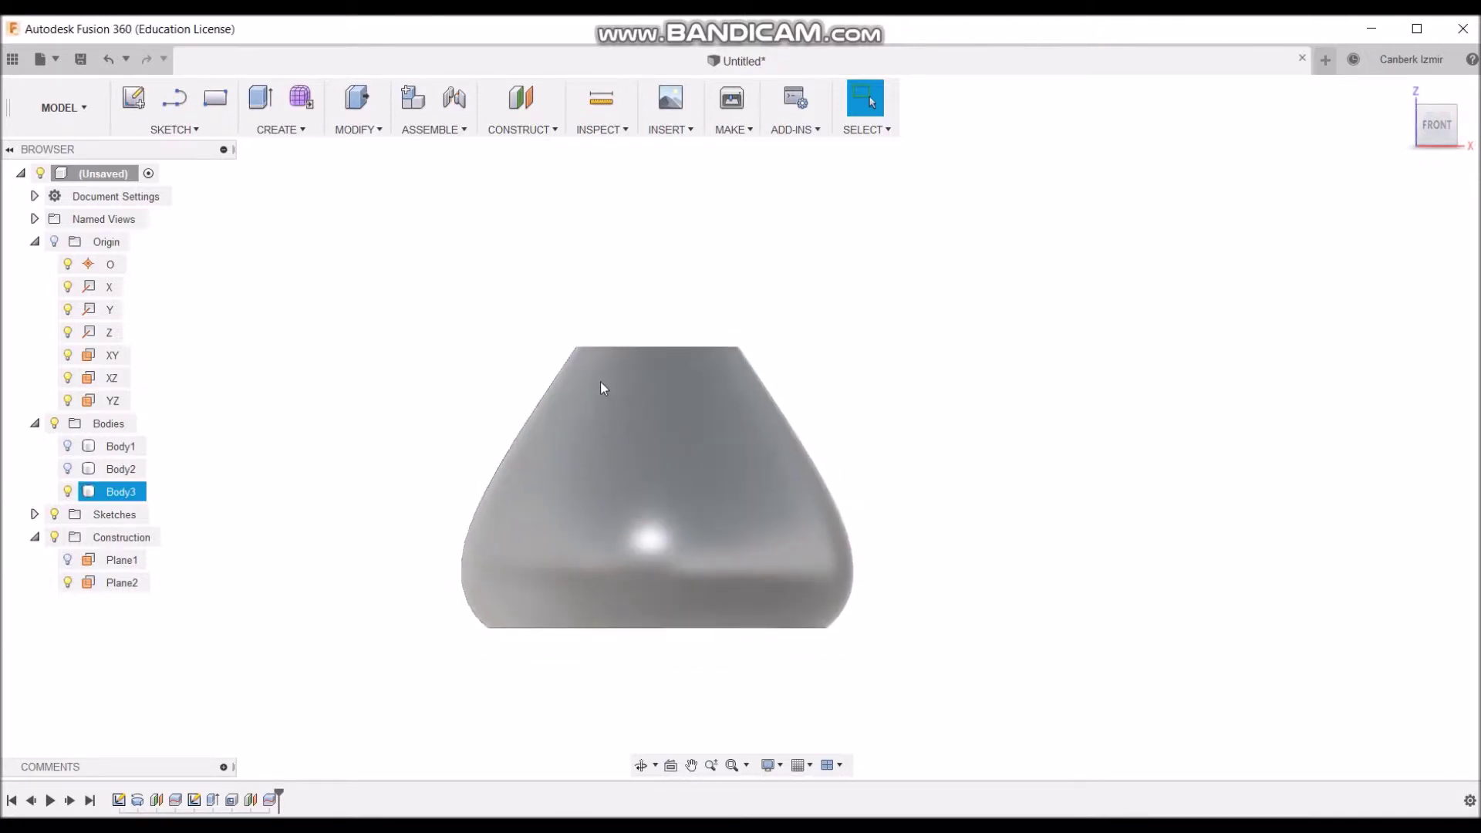
pyautogui.click(426, 484)
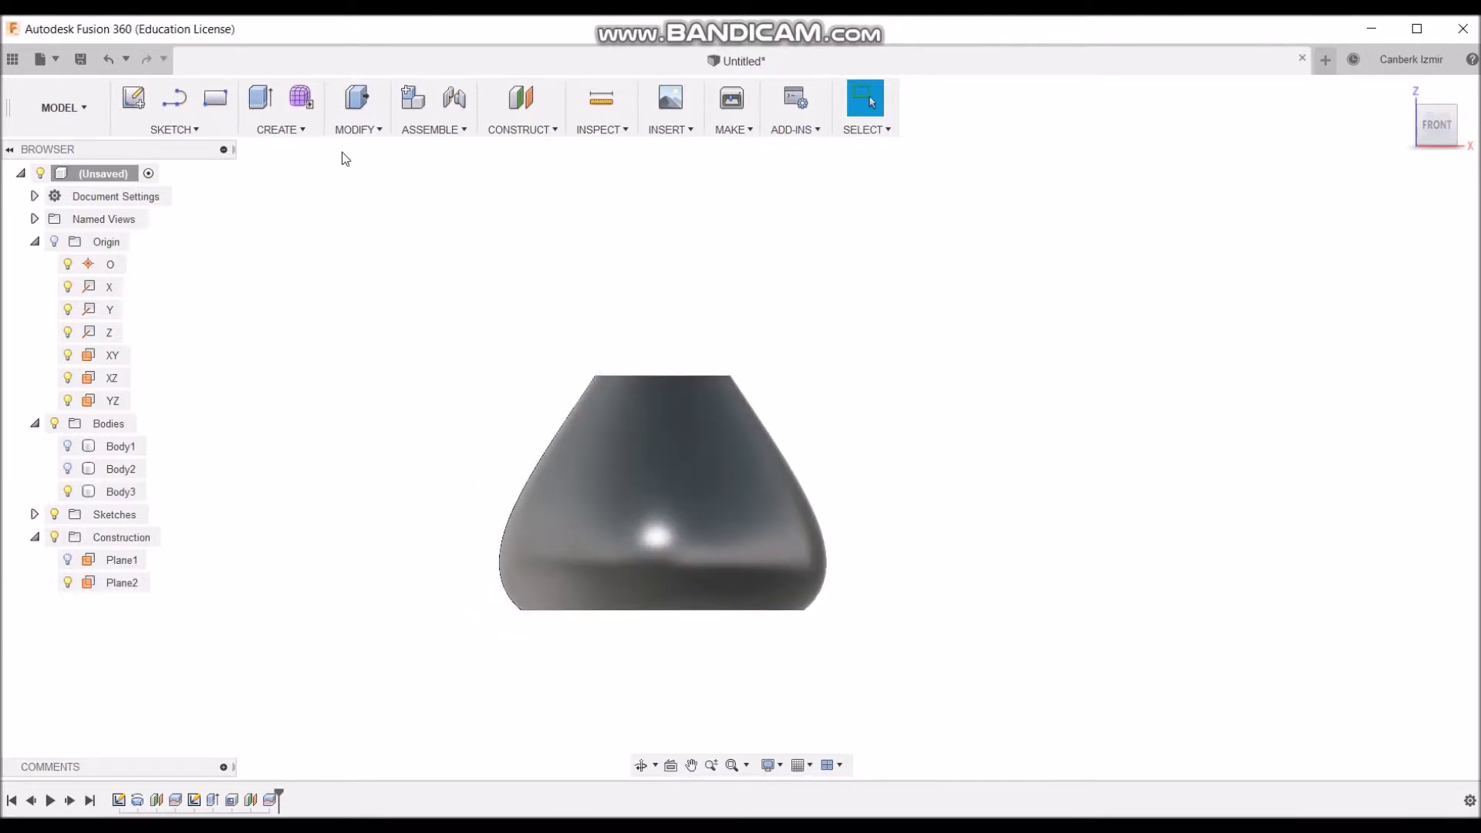
pyautogui.click(176, 129)
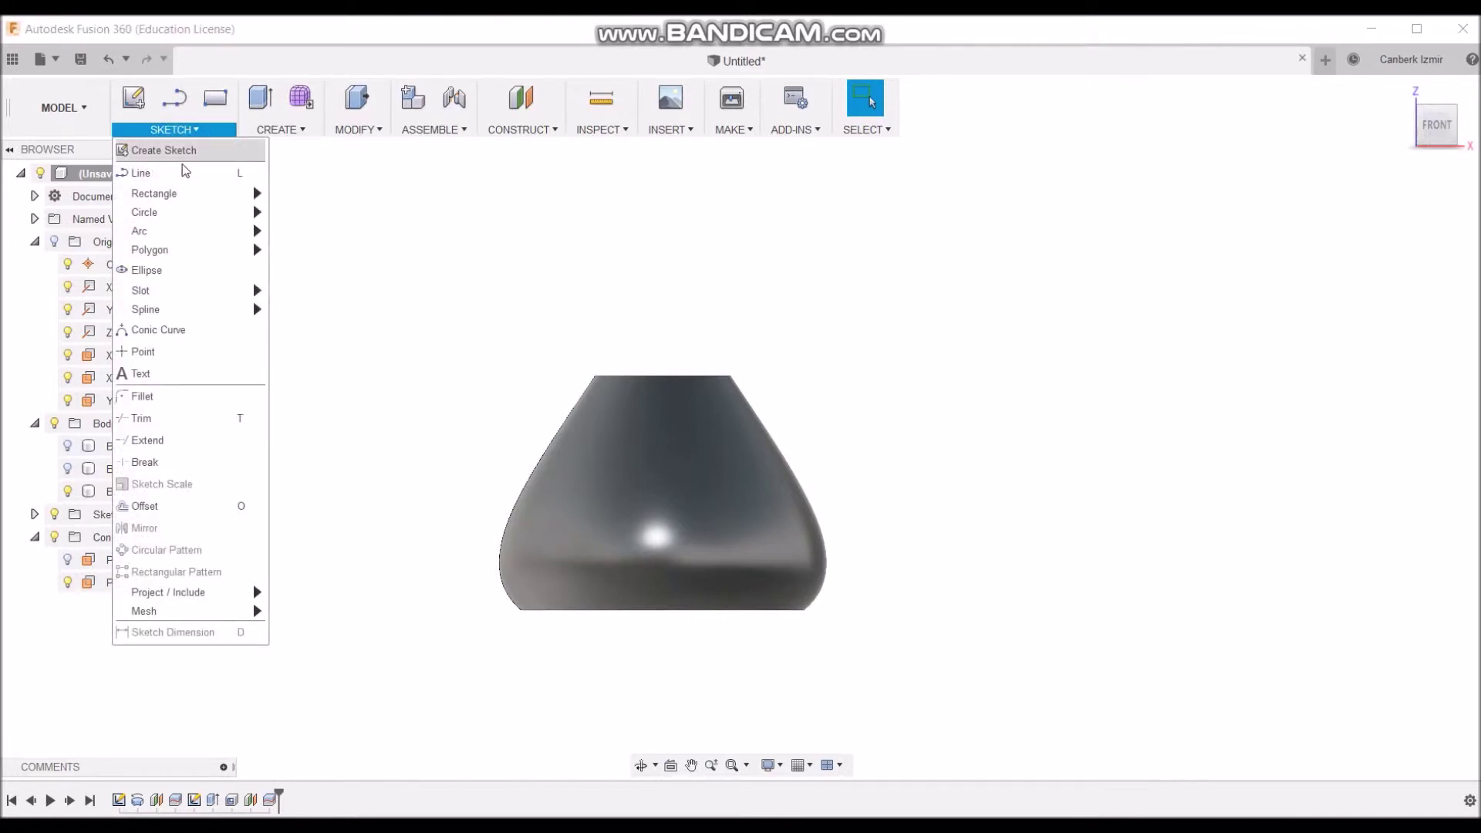
pyautogui.moveTo(168, 592)
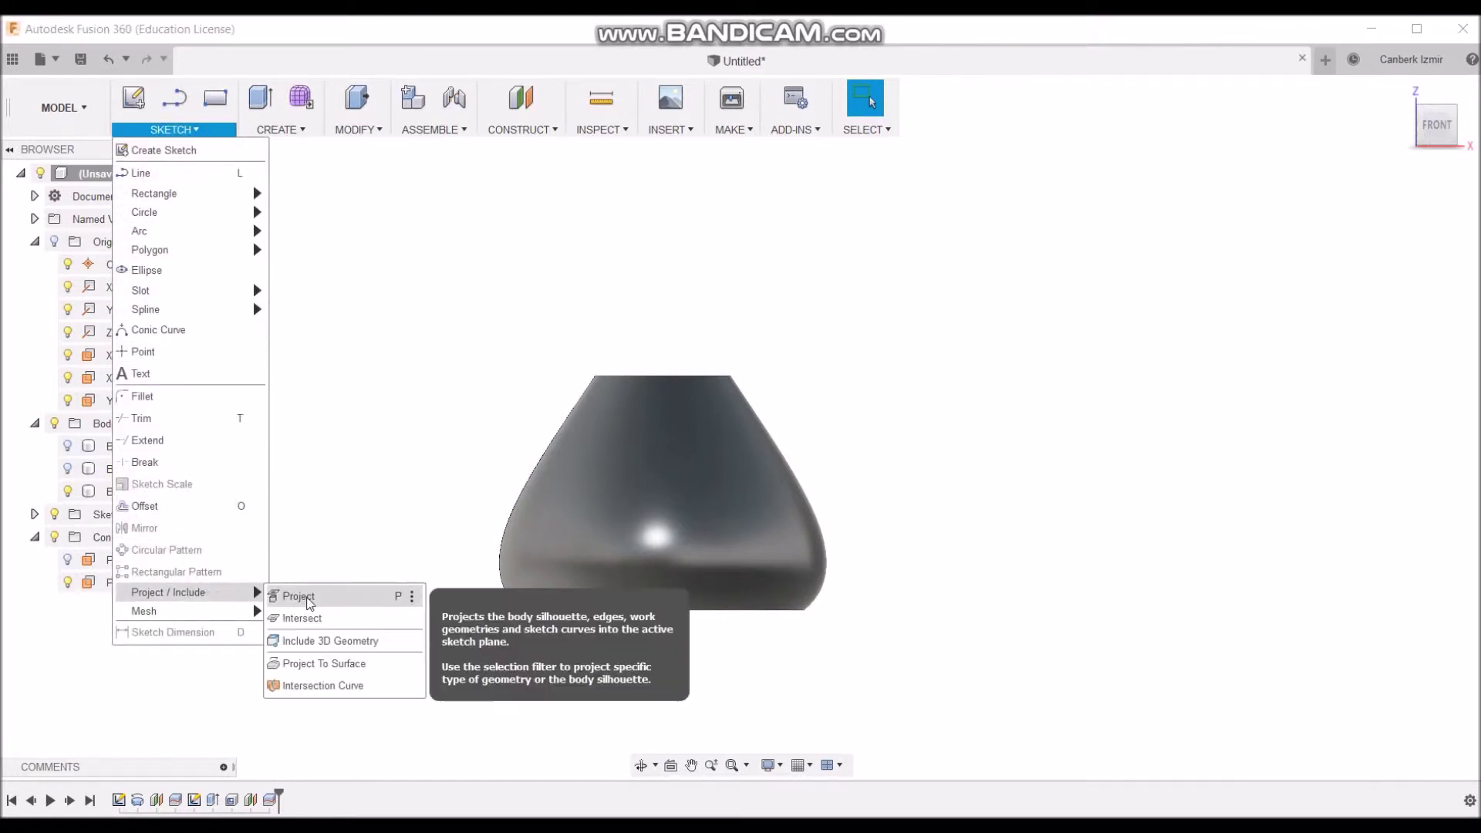
# - Project Body3's silhouette into the sketch using the Bodies filter, then hide Body3
pyautogui.click(307, 597)
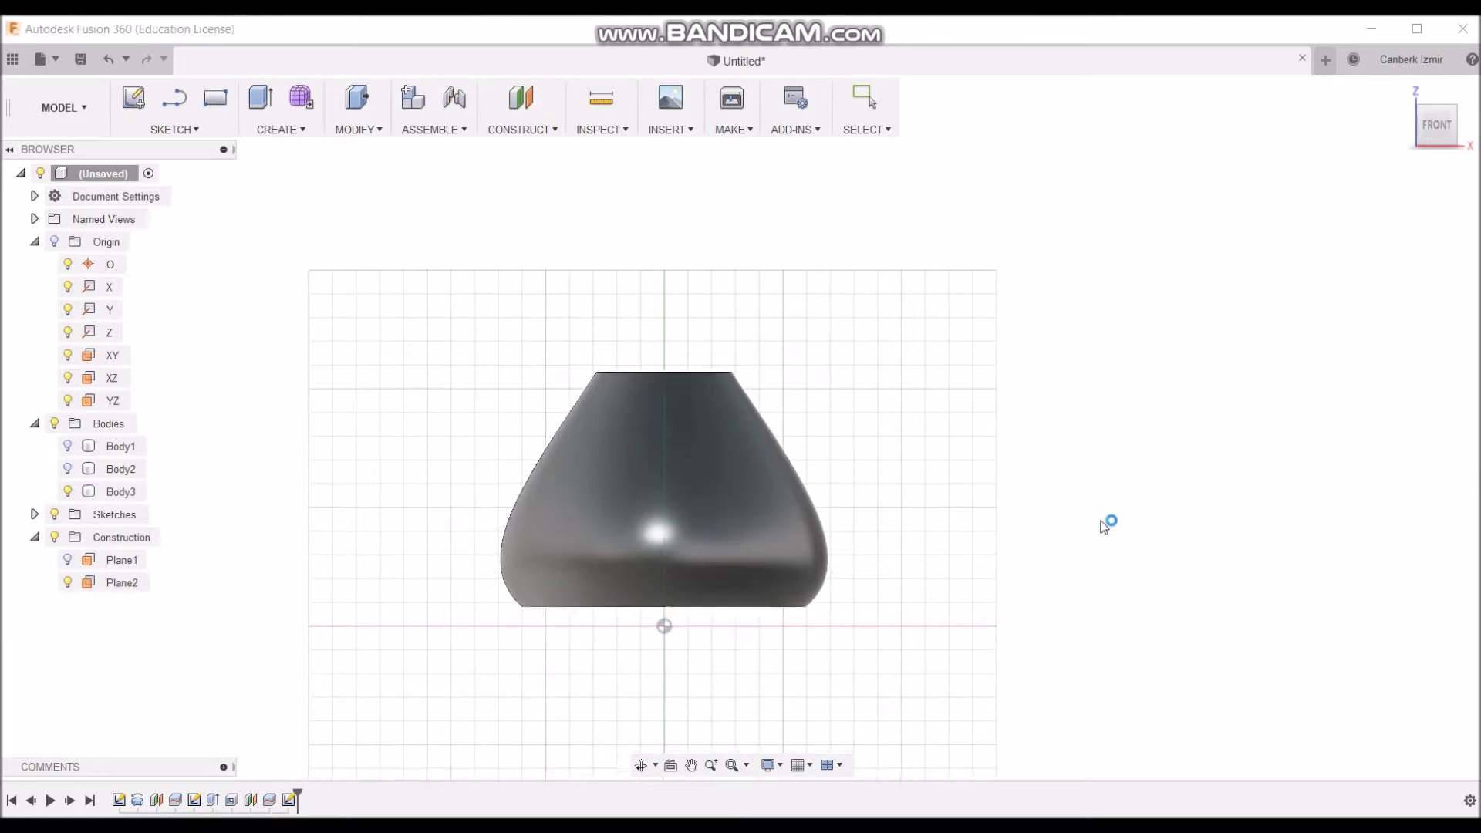
pyautogui.click(1113, 298)
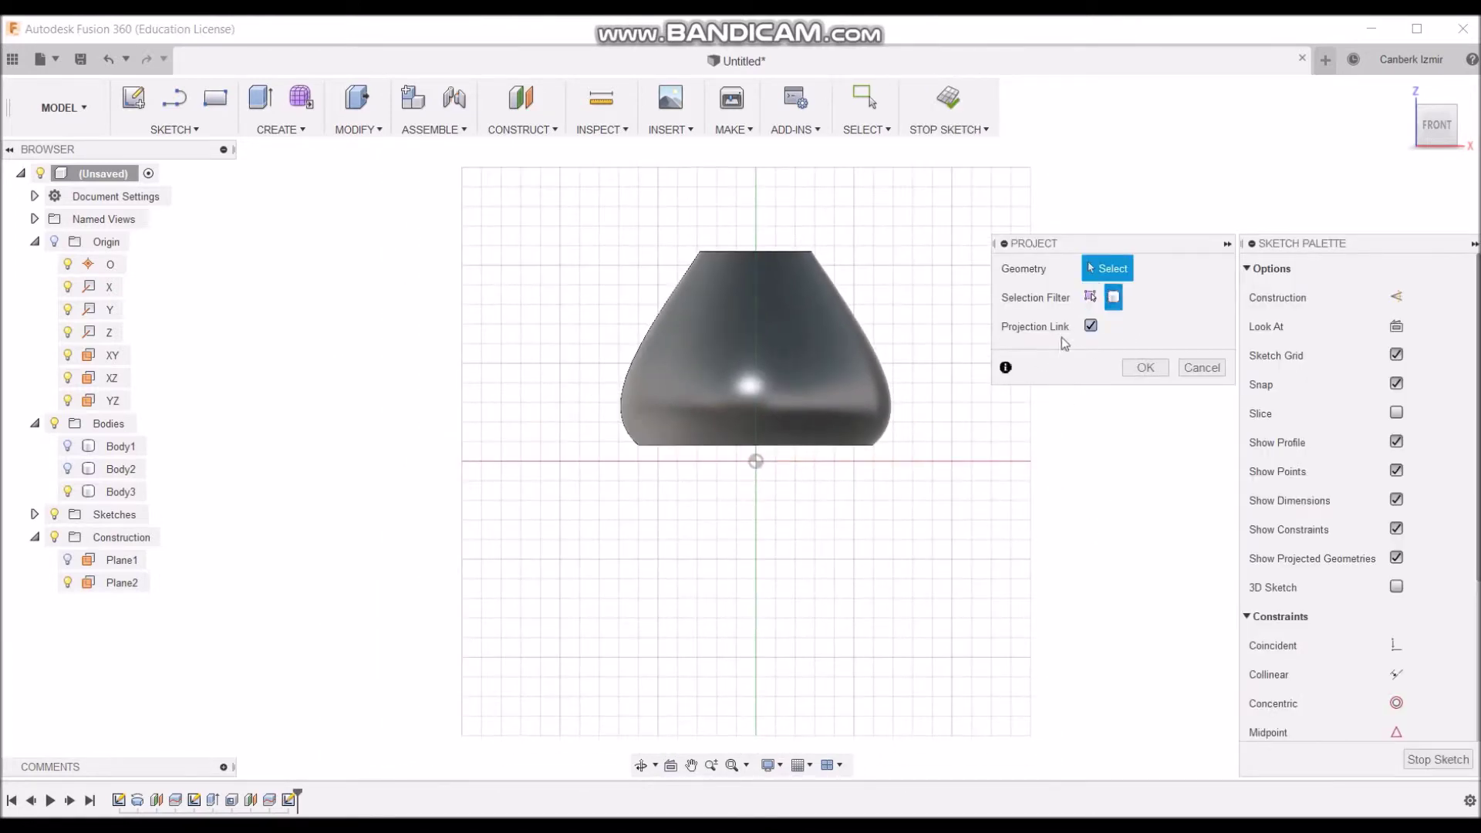
pyautogui.click(804, 340)
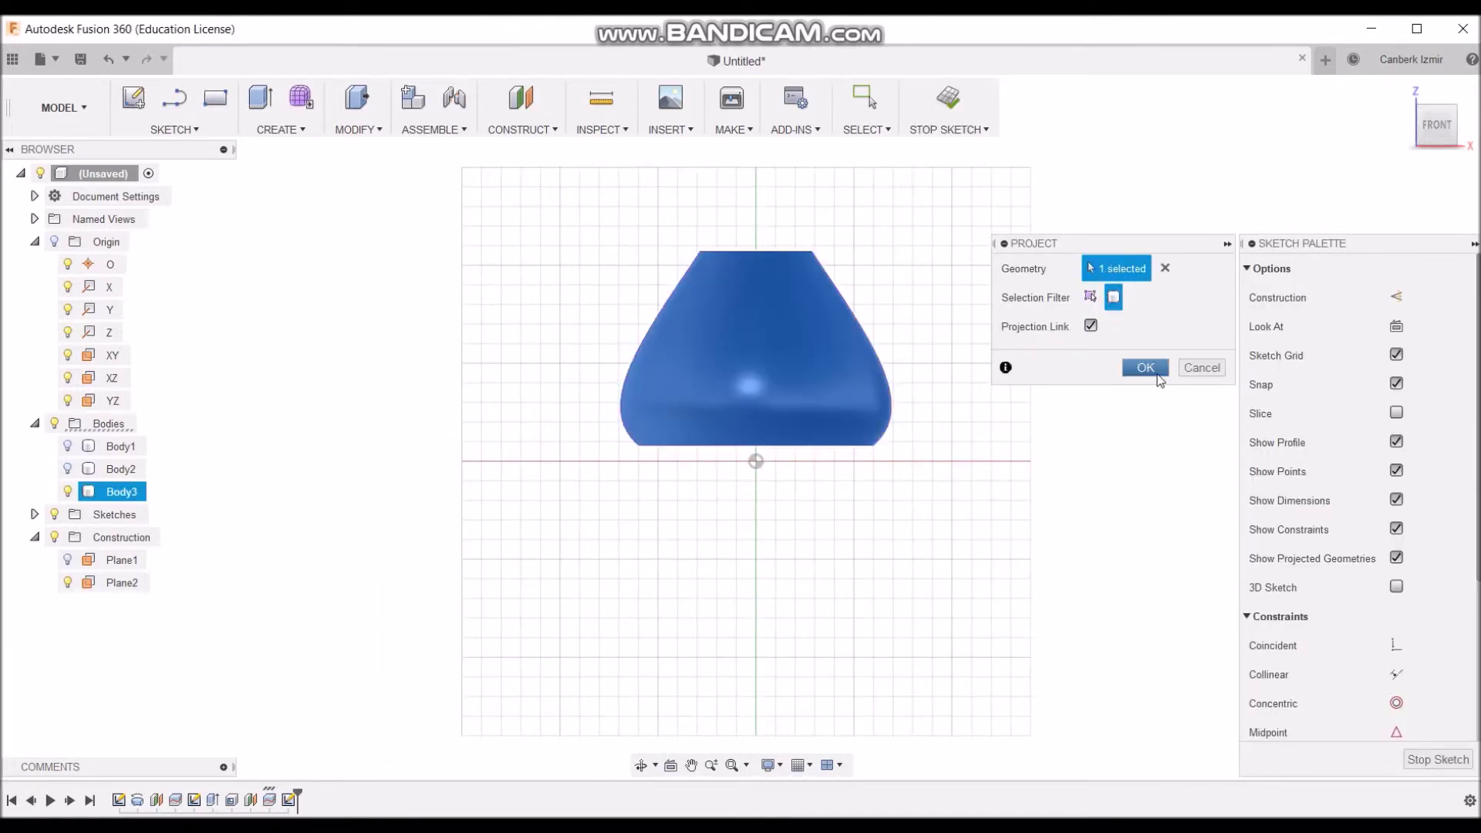
pyautogui.click(1145, 368)
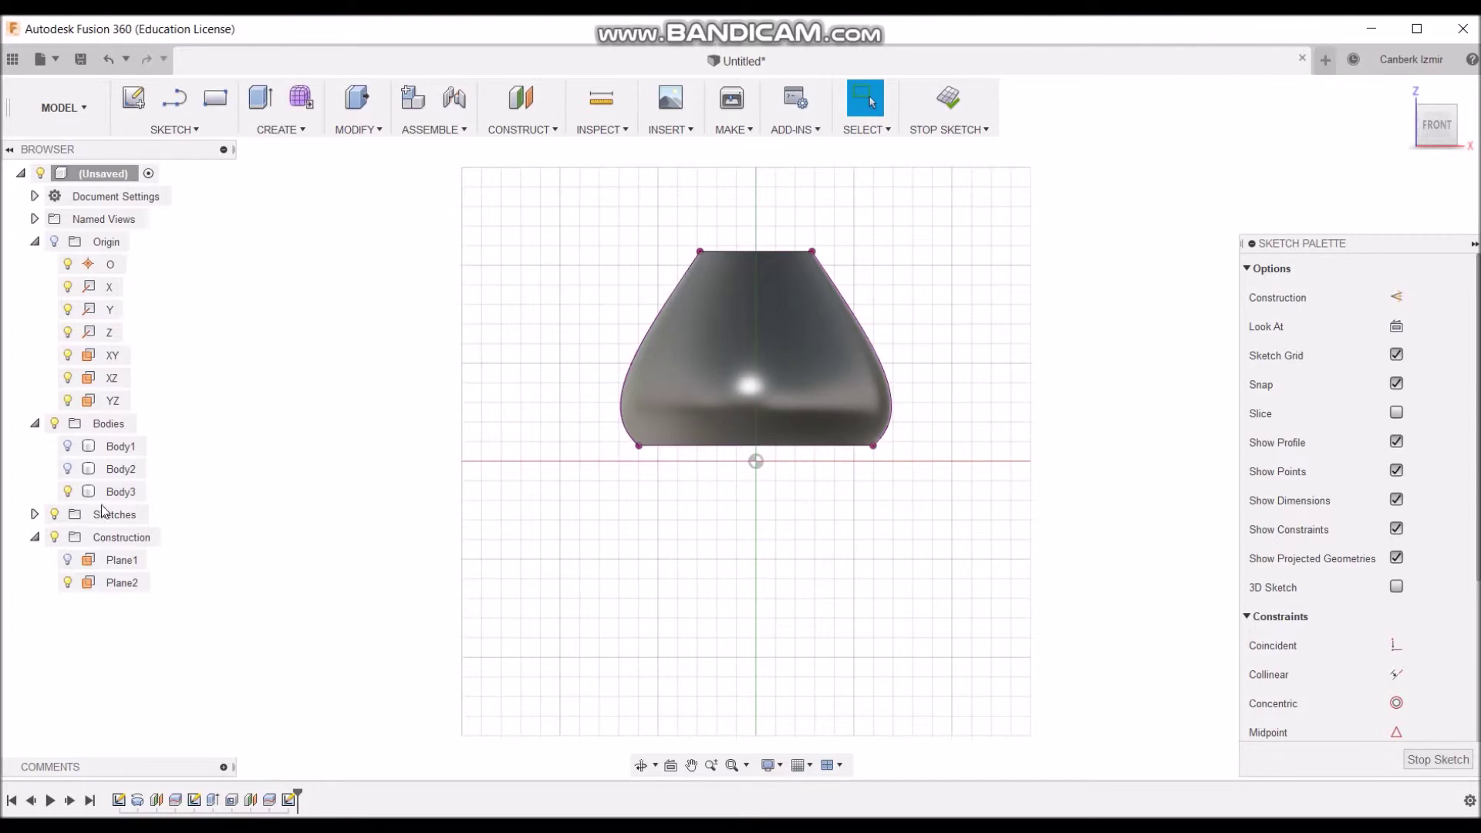
pyautogui.click(73, 492)
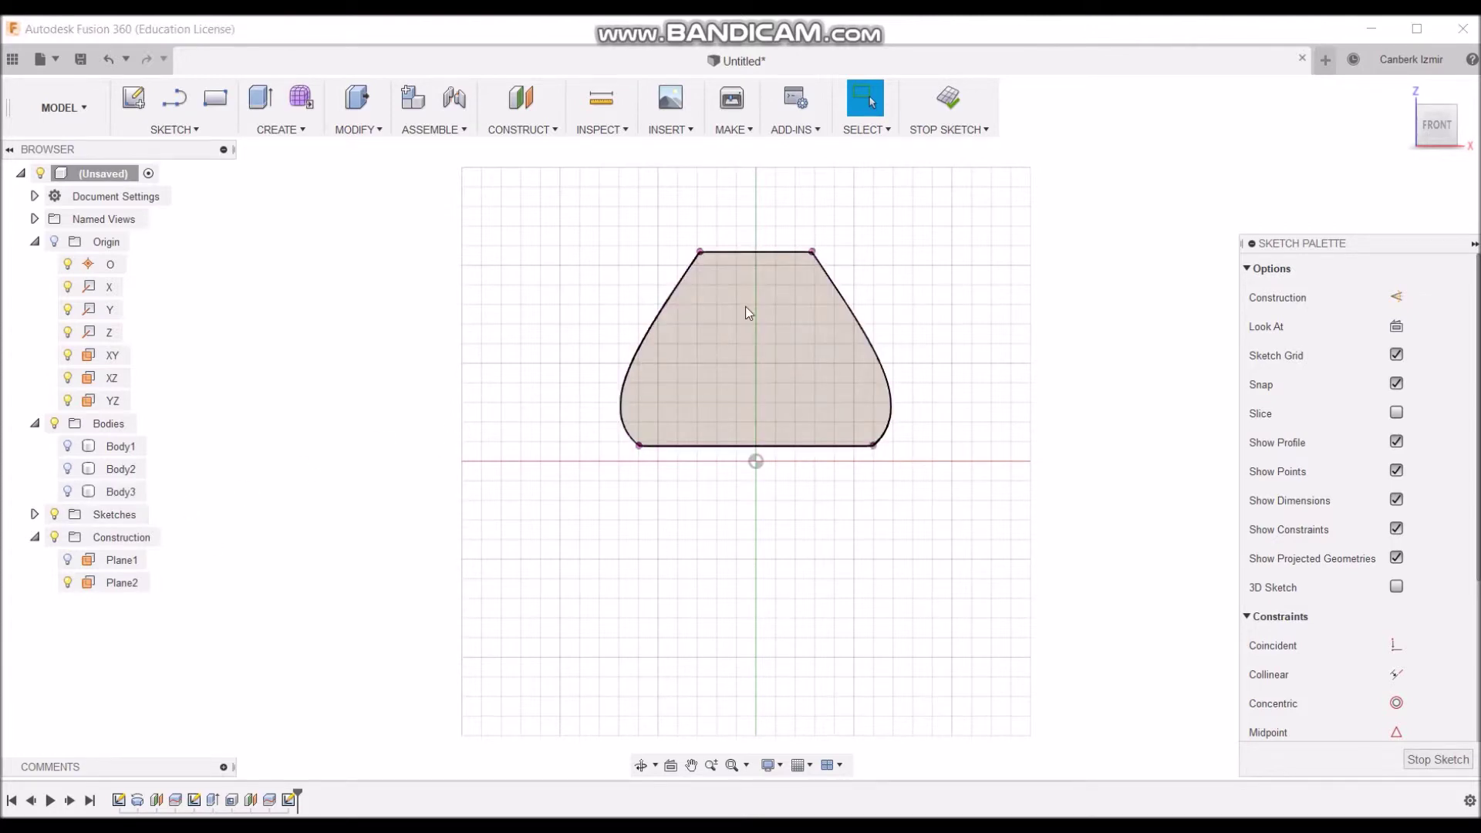
# - Draw two parallel slanted lines from the outline's top edge to its bottom edge
pyautogui.click(175, 98)
pyautogui.click(722, 252)
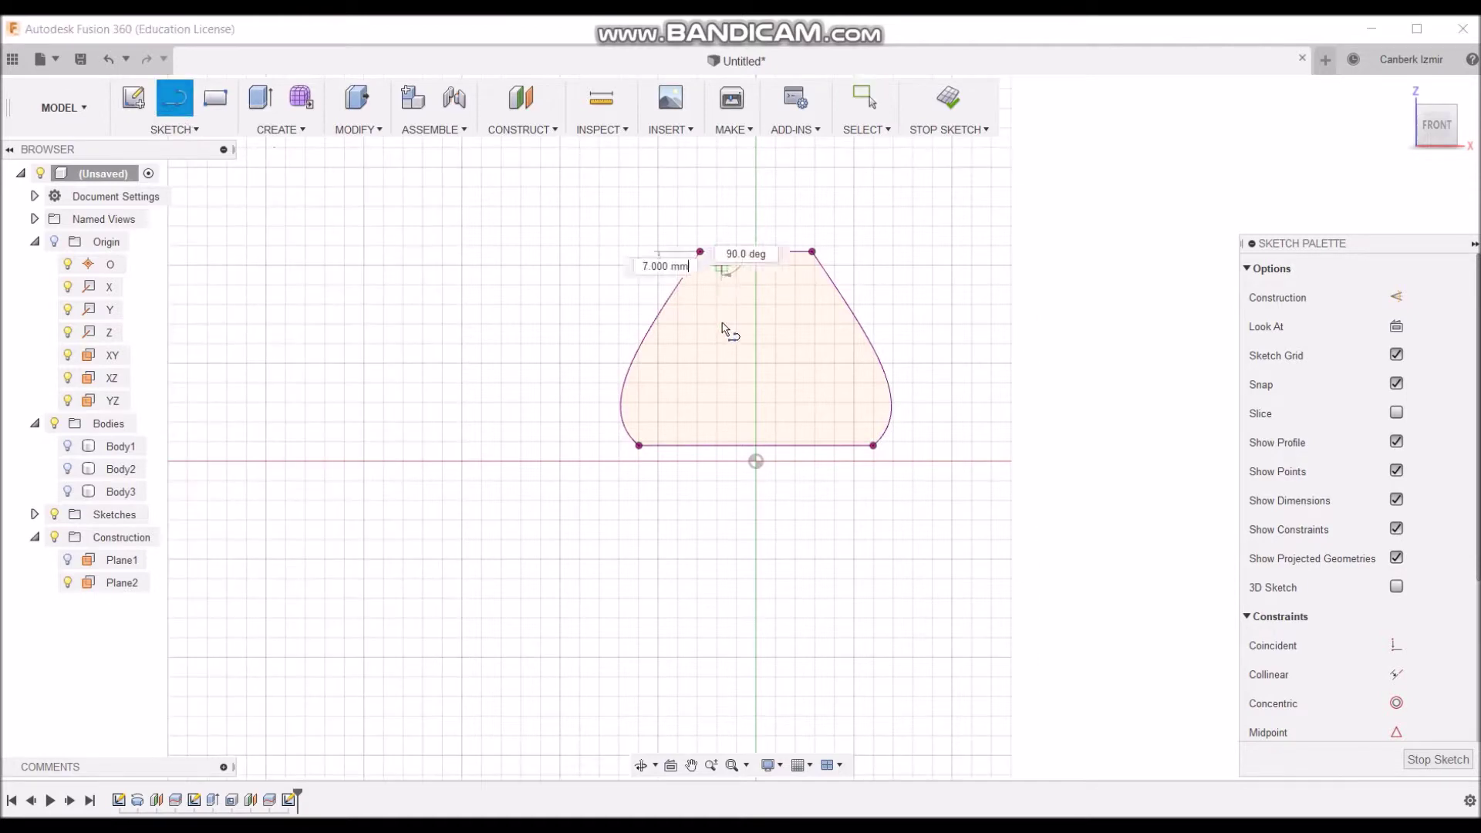
pyautogui.doubleClick(814, 447)
pyautogui.click(742, 252)
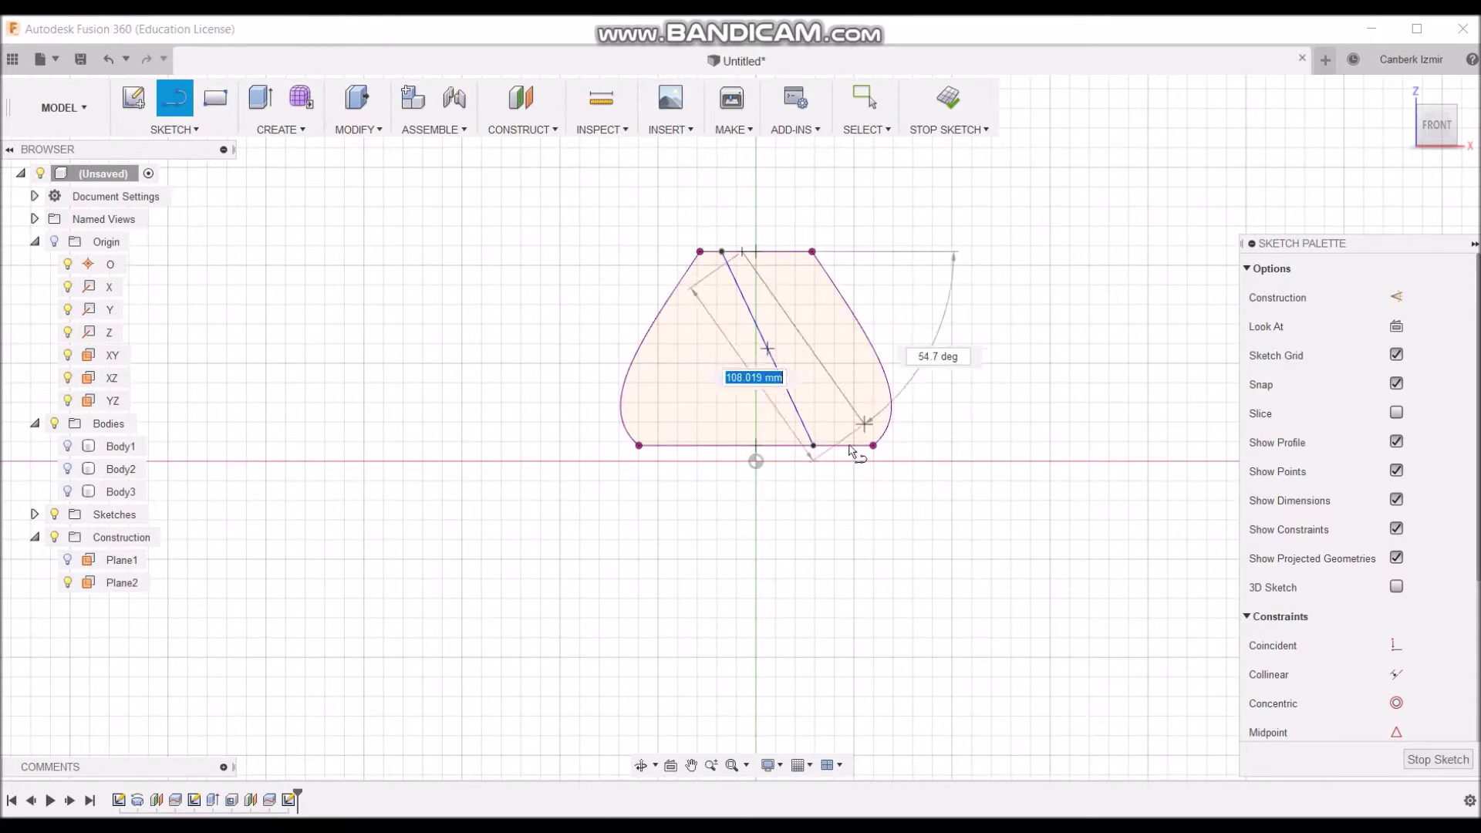
pyautogui.doubleClick(834, 446)
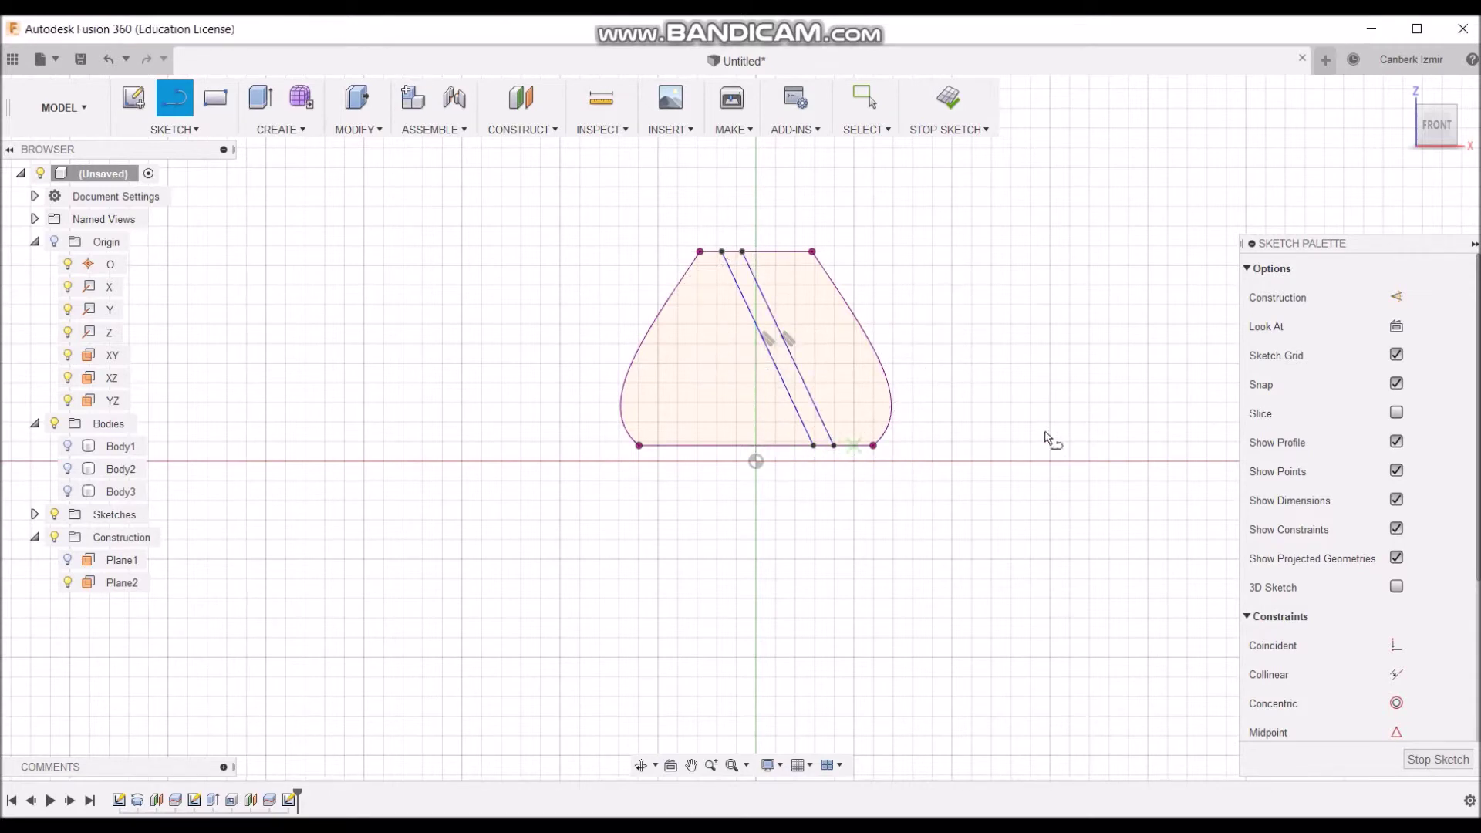
pyautogui.press('Escape')
# - Dimension the strip's top gap to 6 mm and show Body3 again
pyautogui.click(722, 253)
pyautogui.click(737, 237)
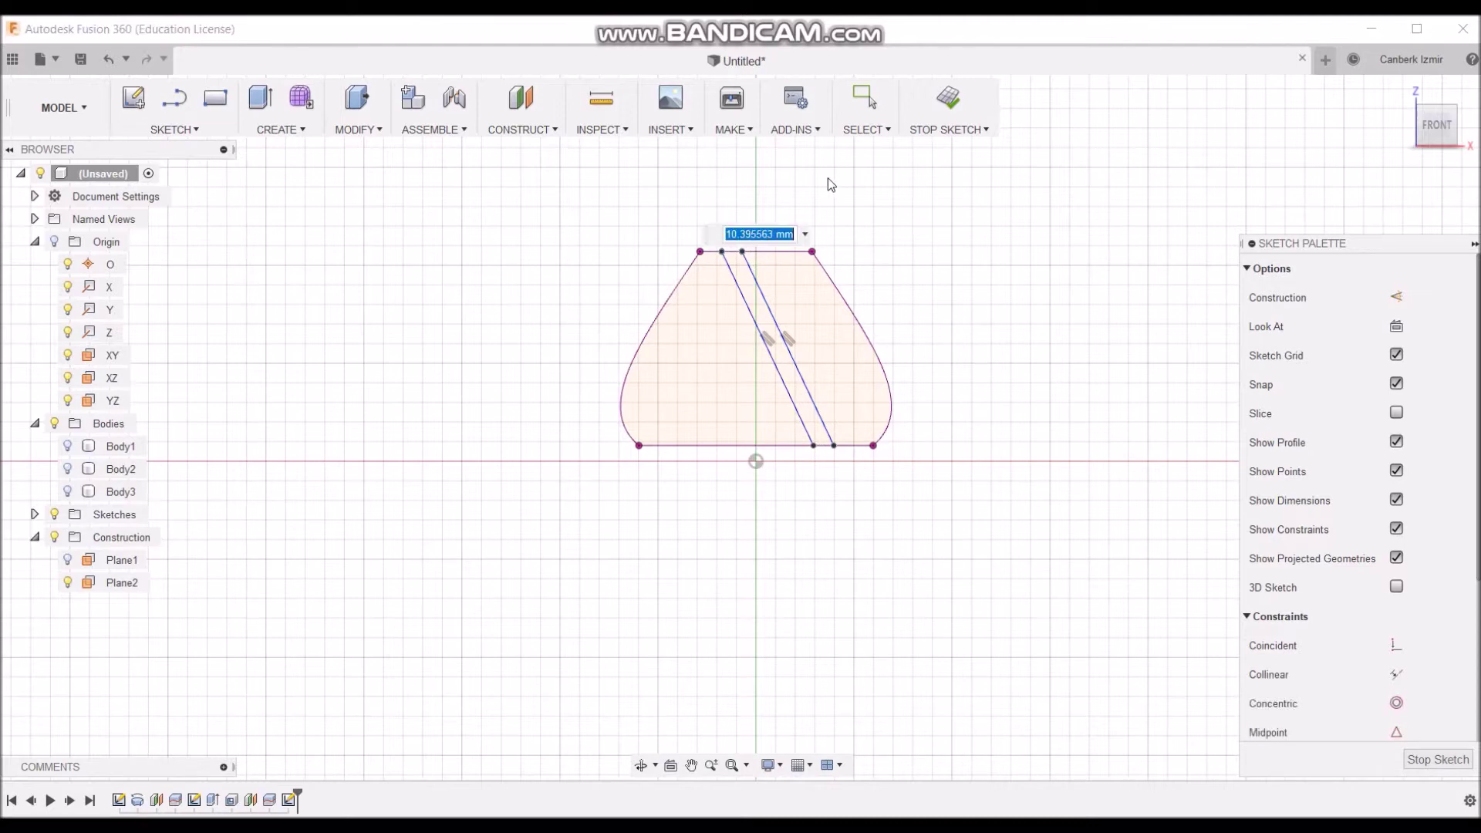
pyautogui.write('6')
pyautogui.press('Return')
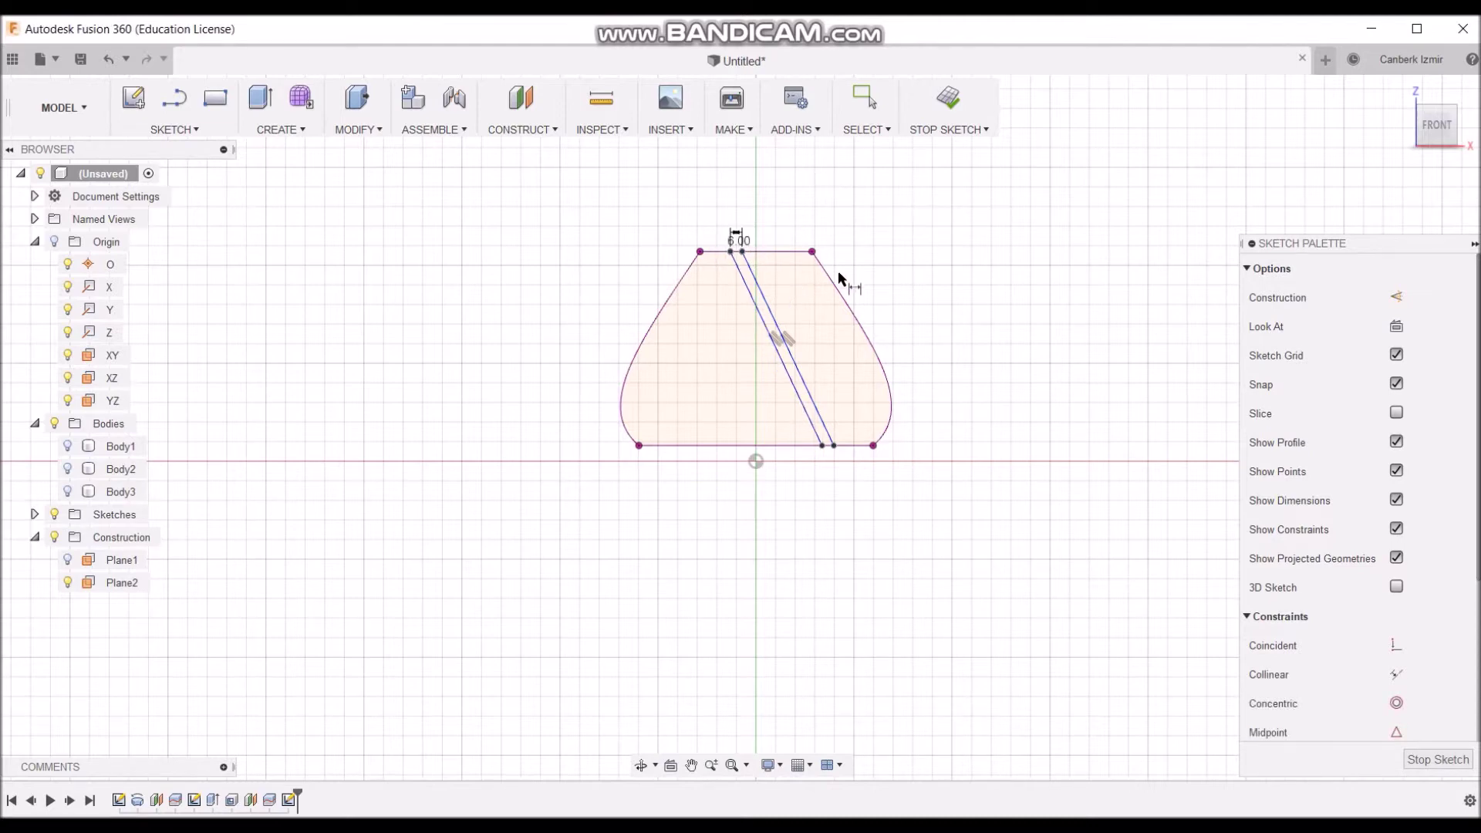
pyautogui.scroll(2, 838, 275)
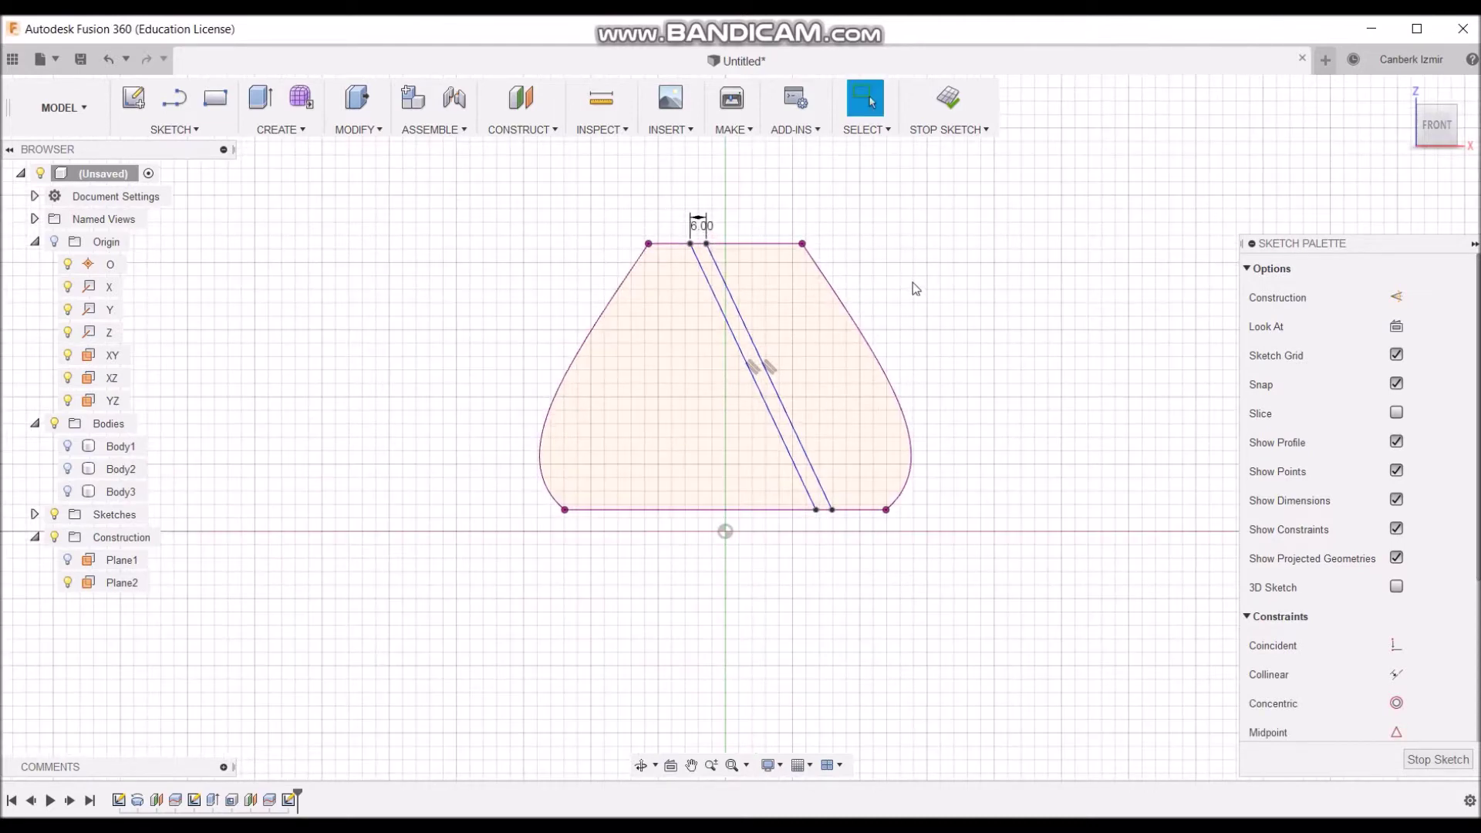
pyautogui.click(68, 492)
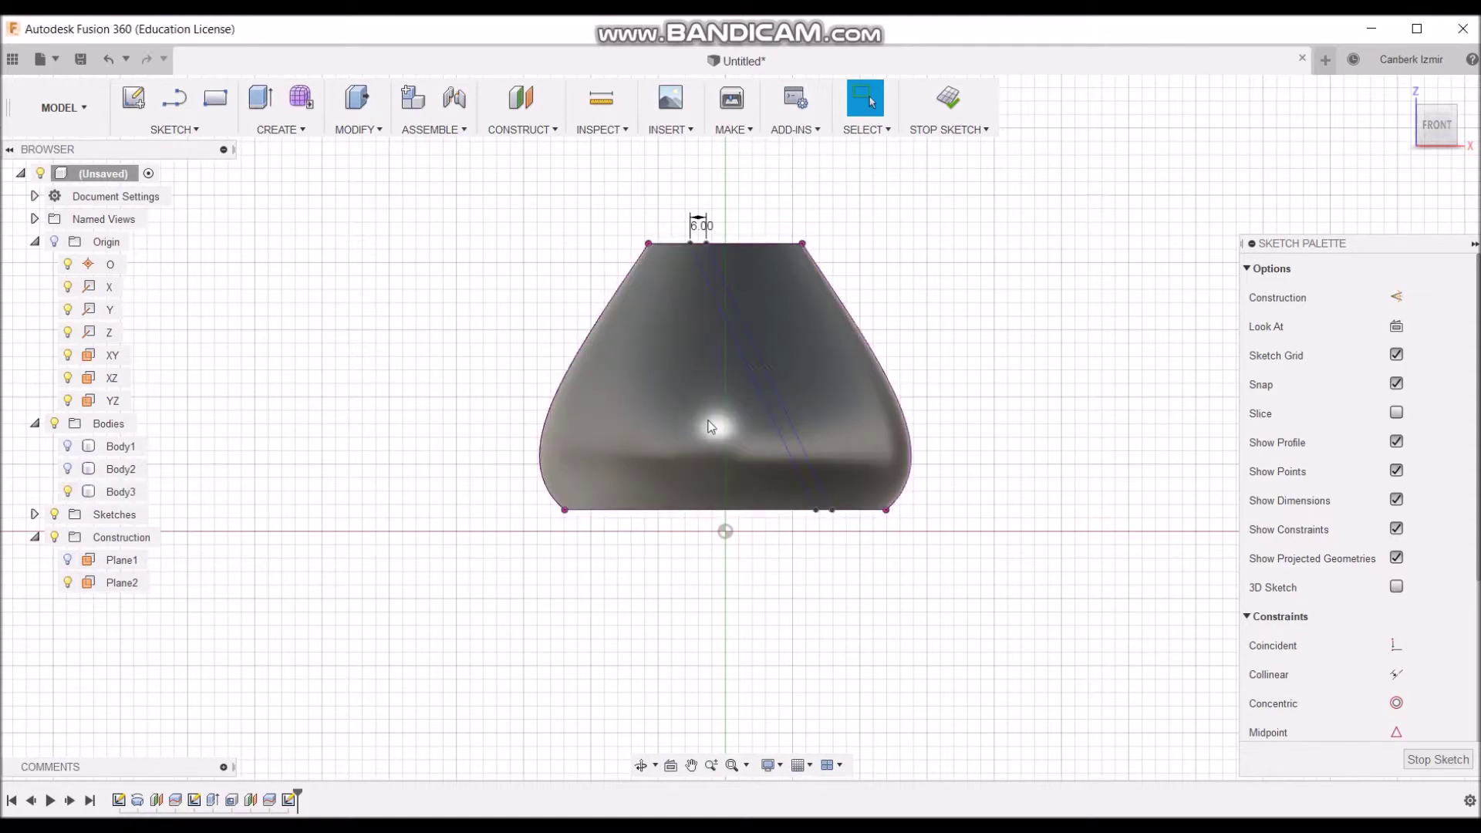
pyautogui.keyDown('shift'); pyautogui.moveTo(1041, 341); pyautogui.dragTo(1021, 363, button='middle'); pyautogui.keyUp('shift')
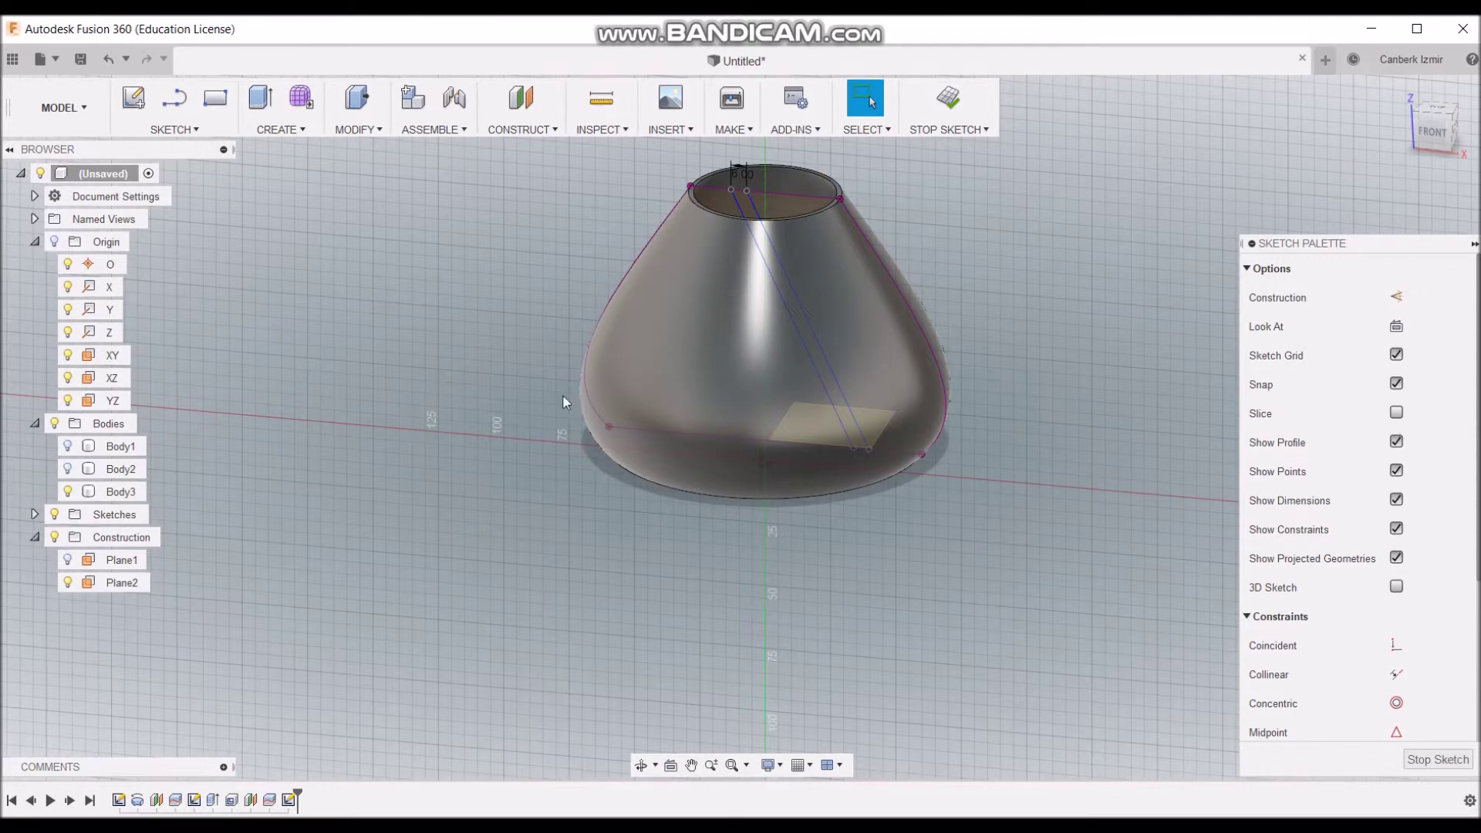
# - Extrude the strip profile symmetrically 125 mm with the Intersect operation
pyautogui.click(270, 128)
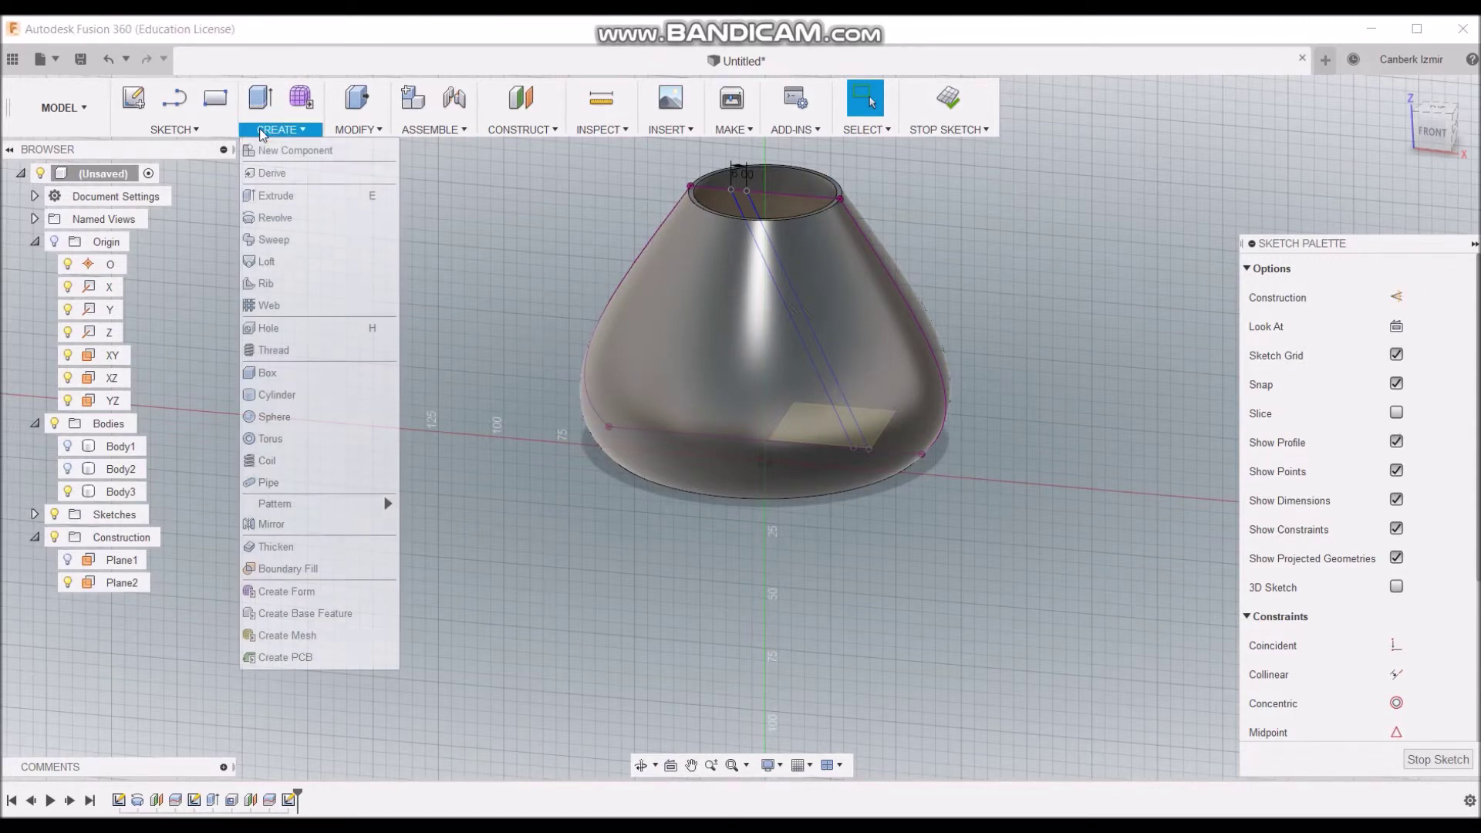
pyautogui.click(308, 202)
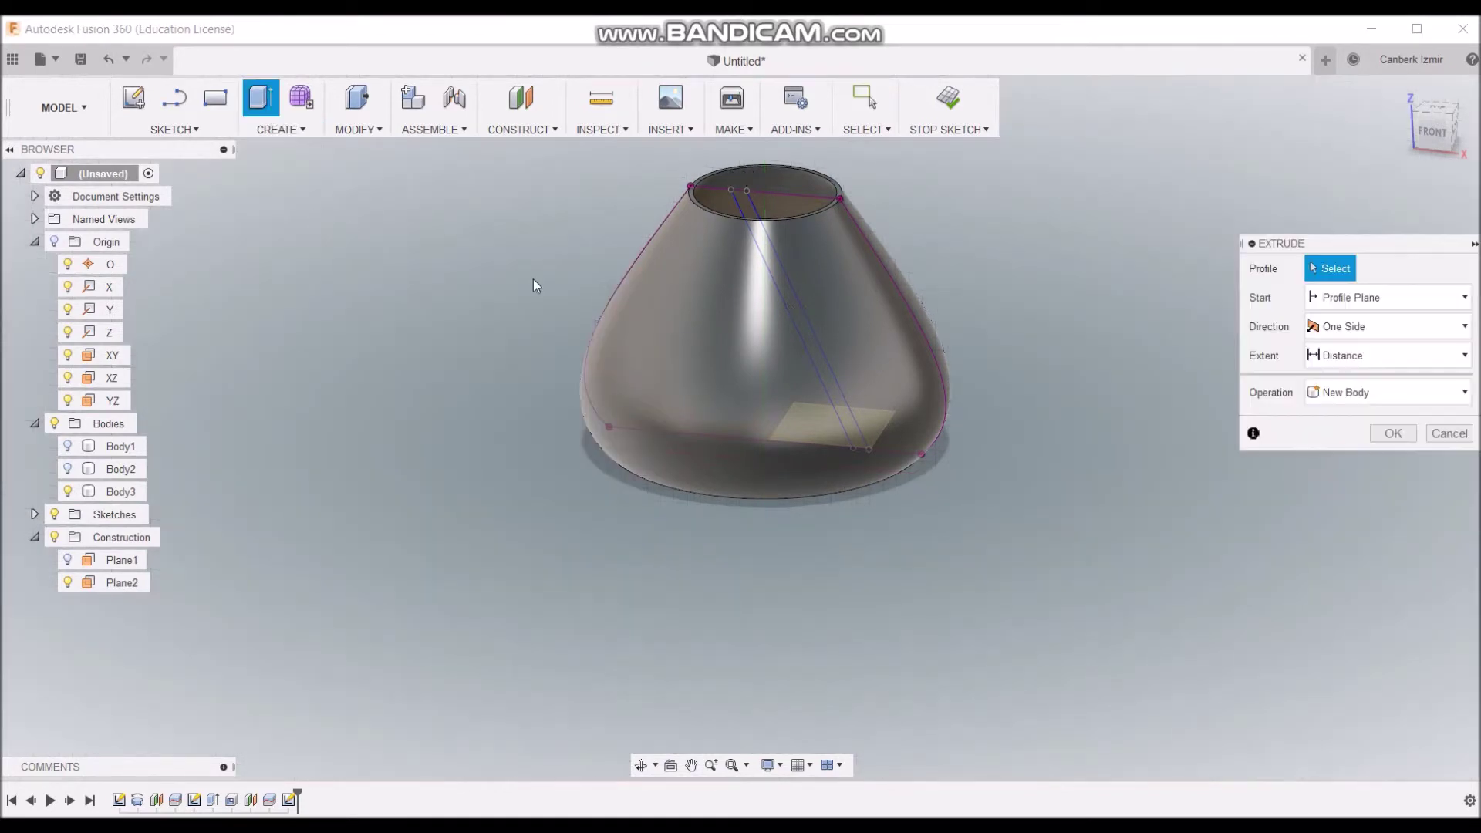
pyautogui.click(781, 284)
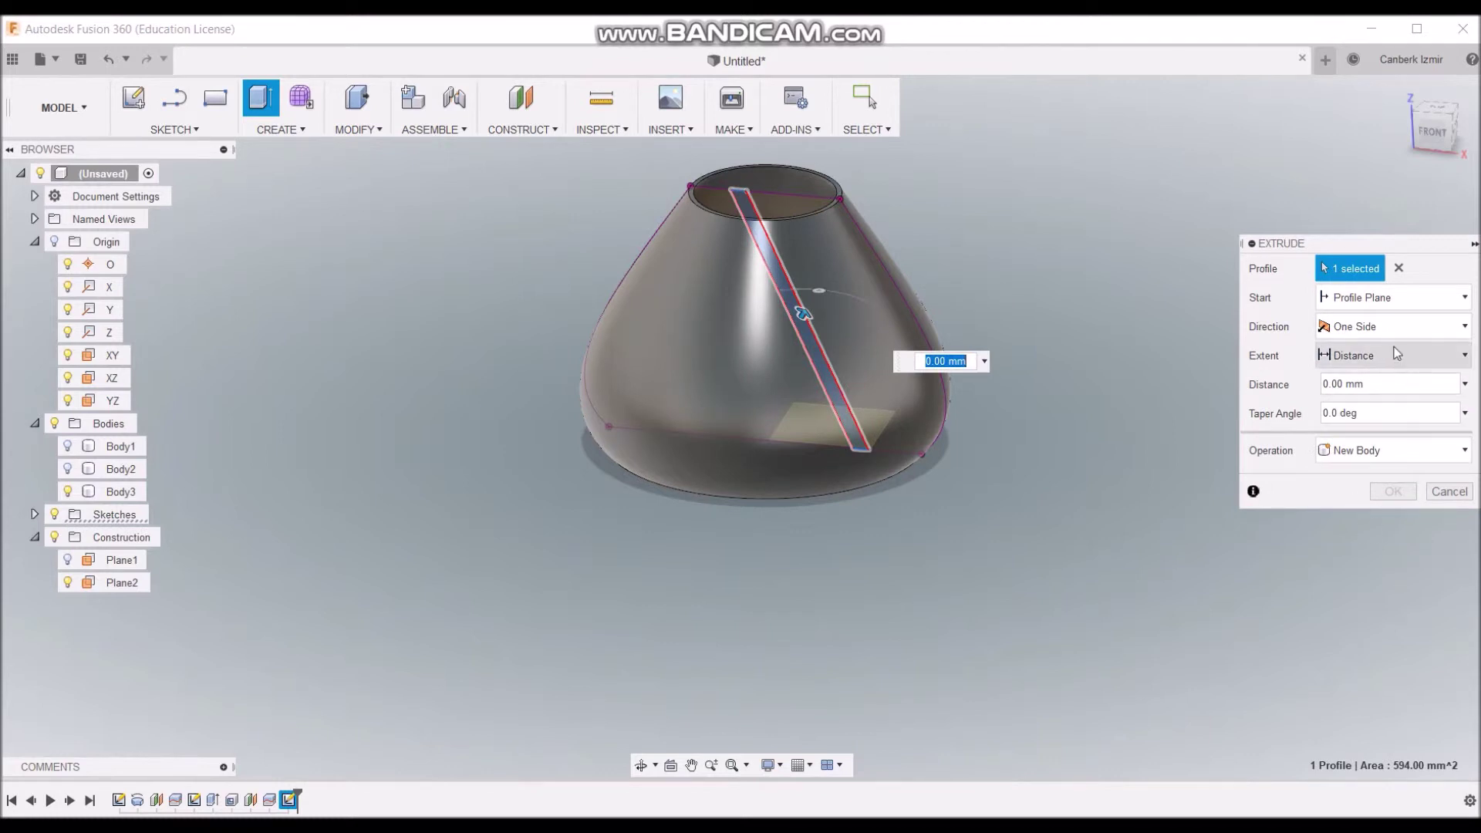
pyautogui.click(1395, 335)
pyautogui.click(1372, 397)
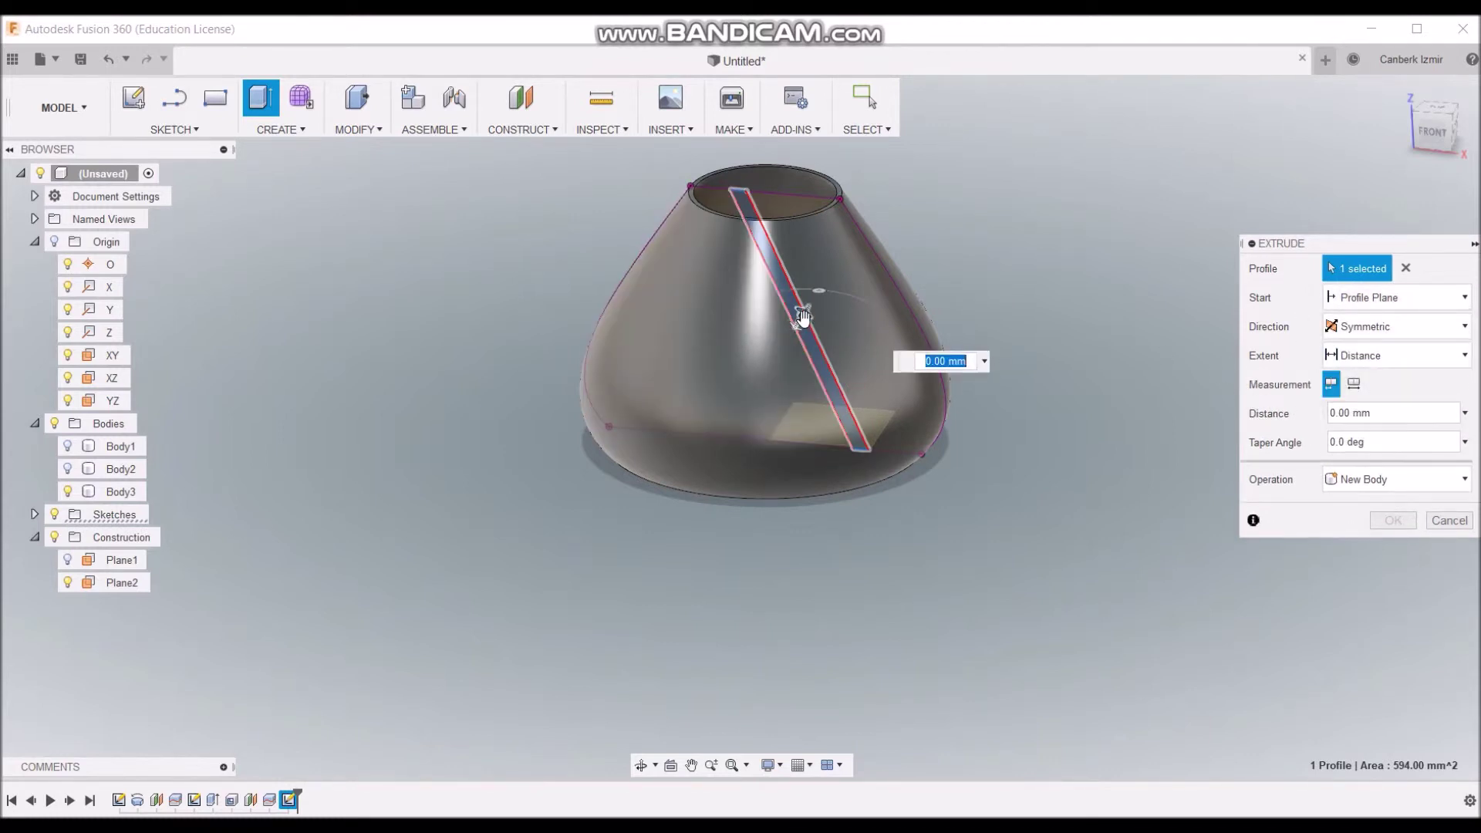
pyautogui.moveTo(803, 316); pyautogui.dragTo(904, 217)
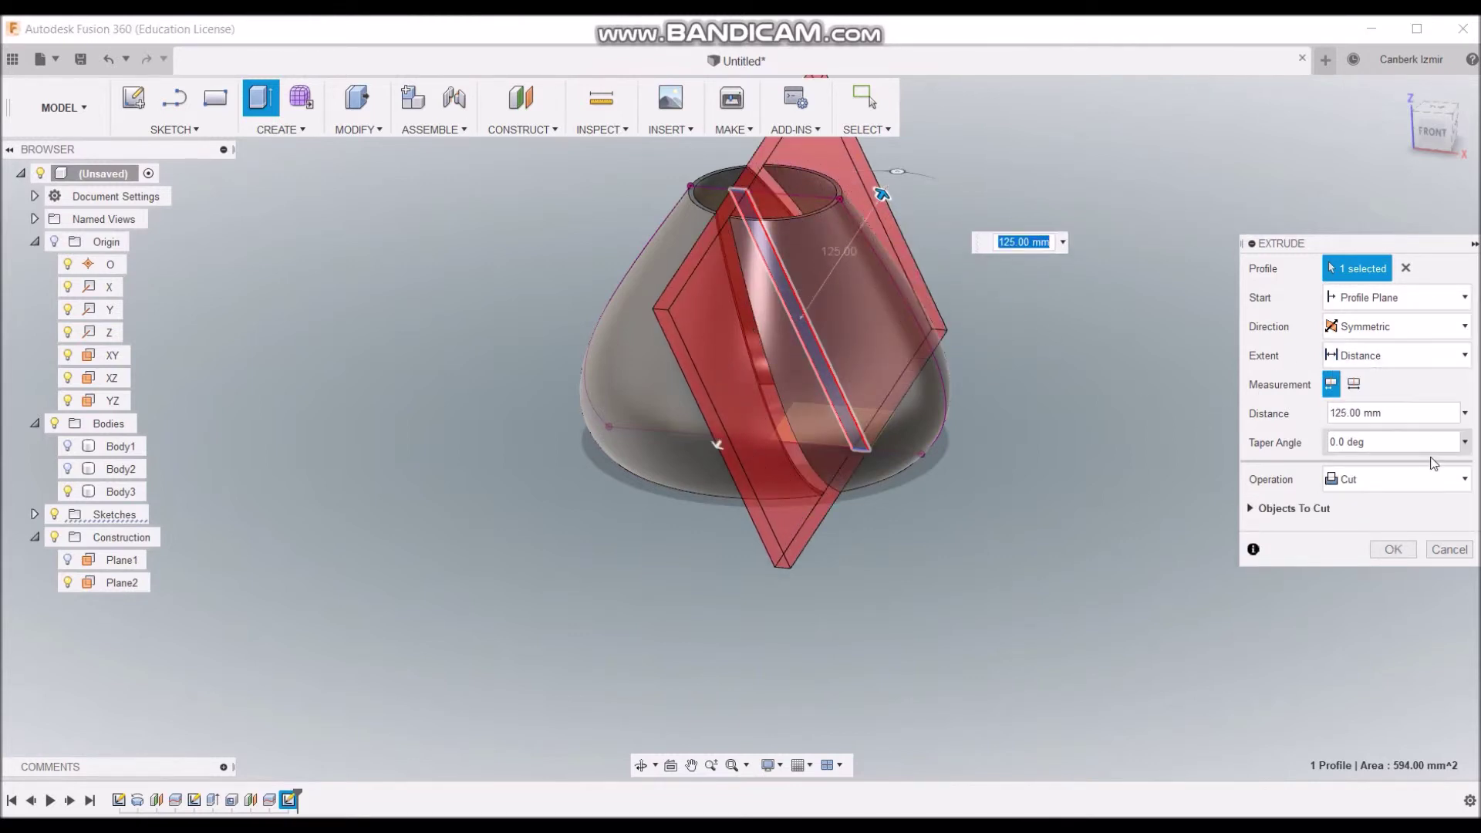
pyautogui.click(1417, 482)
pyautogui.click(1389, 549)
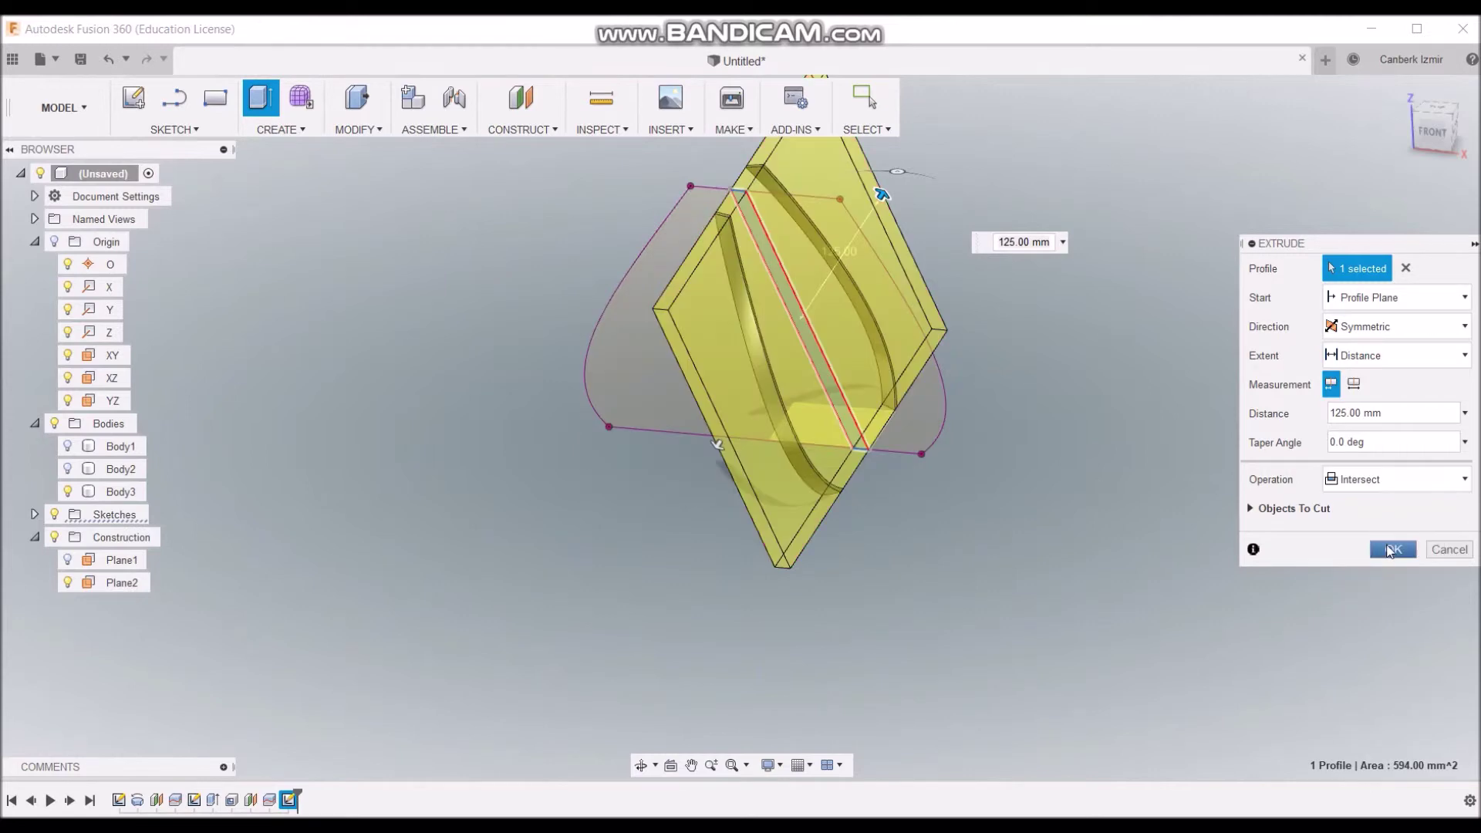
pyautogui.click(1405, 548)
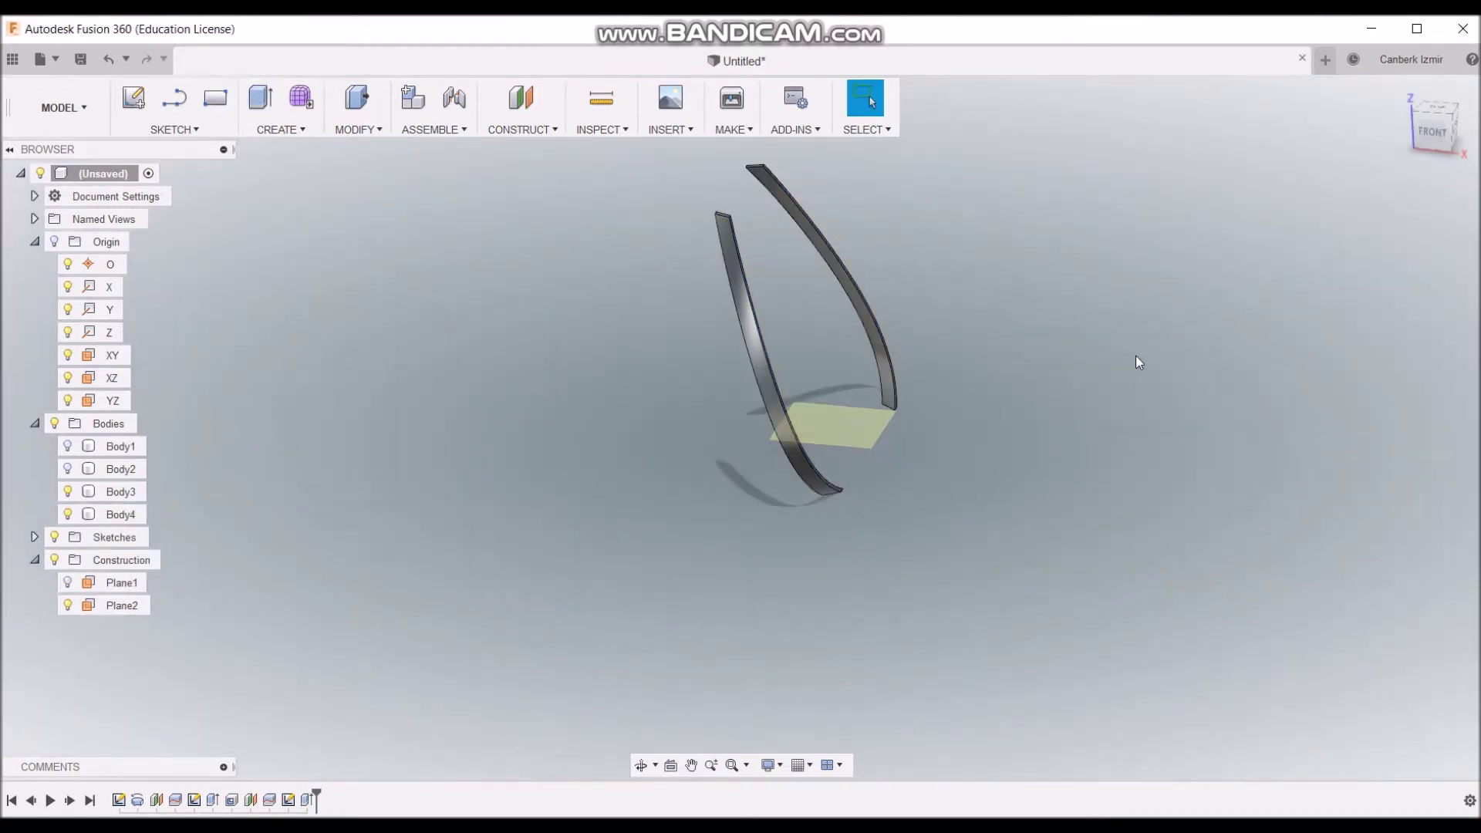
# - Orbit toward a front view of the two curved bands and open the CREATE menu
pyautogui.keyDown('shift'); pyautogui.moveTo(923, 294); pyautogui.dragTo(919, 256, button='middle'); pyautogui.keyUp('shift')
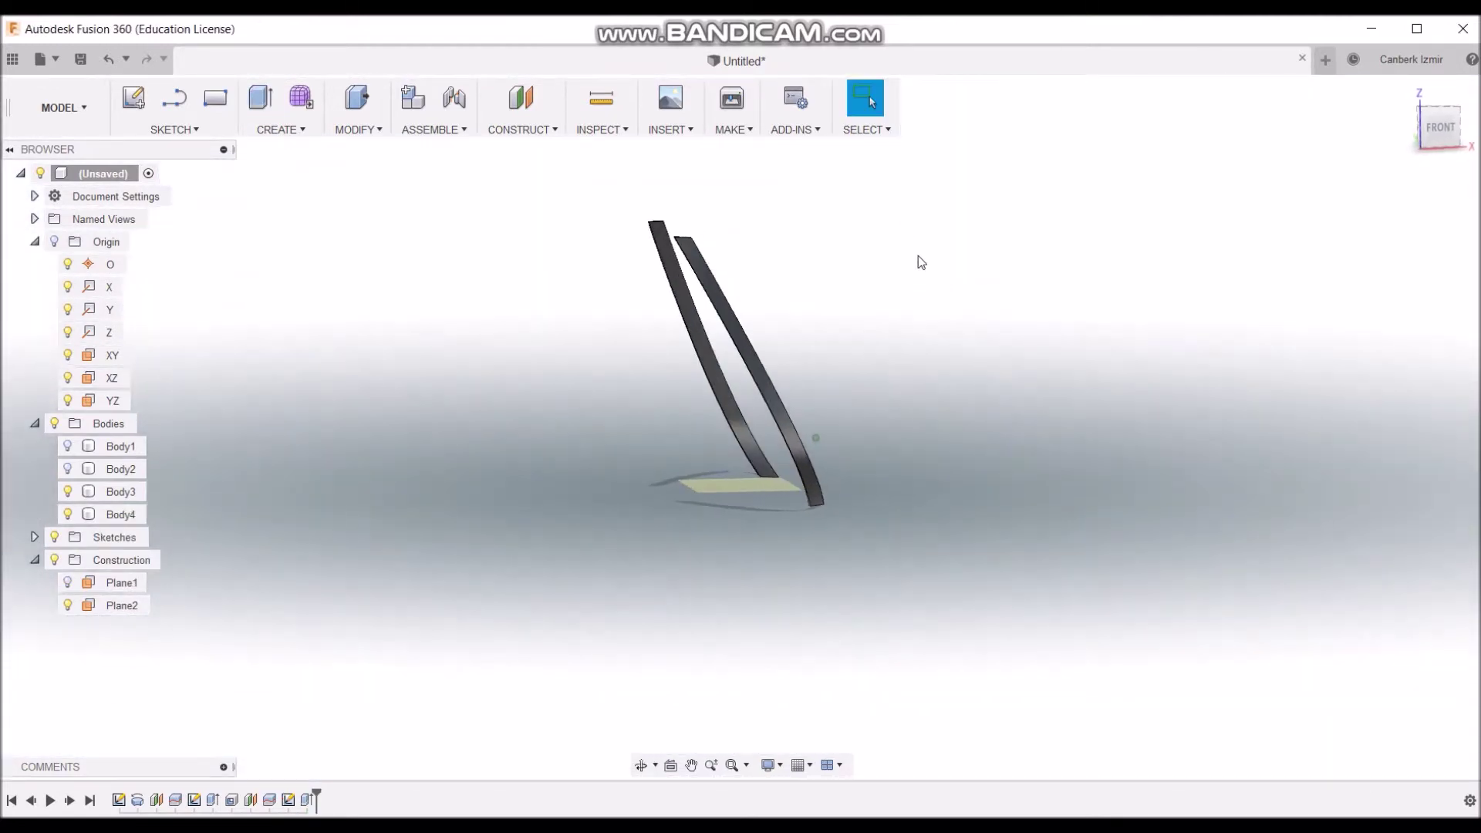
pyautogui.click(191, 128)
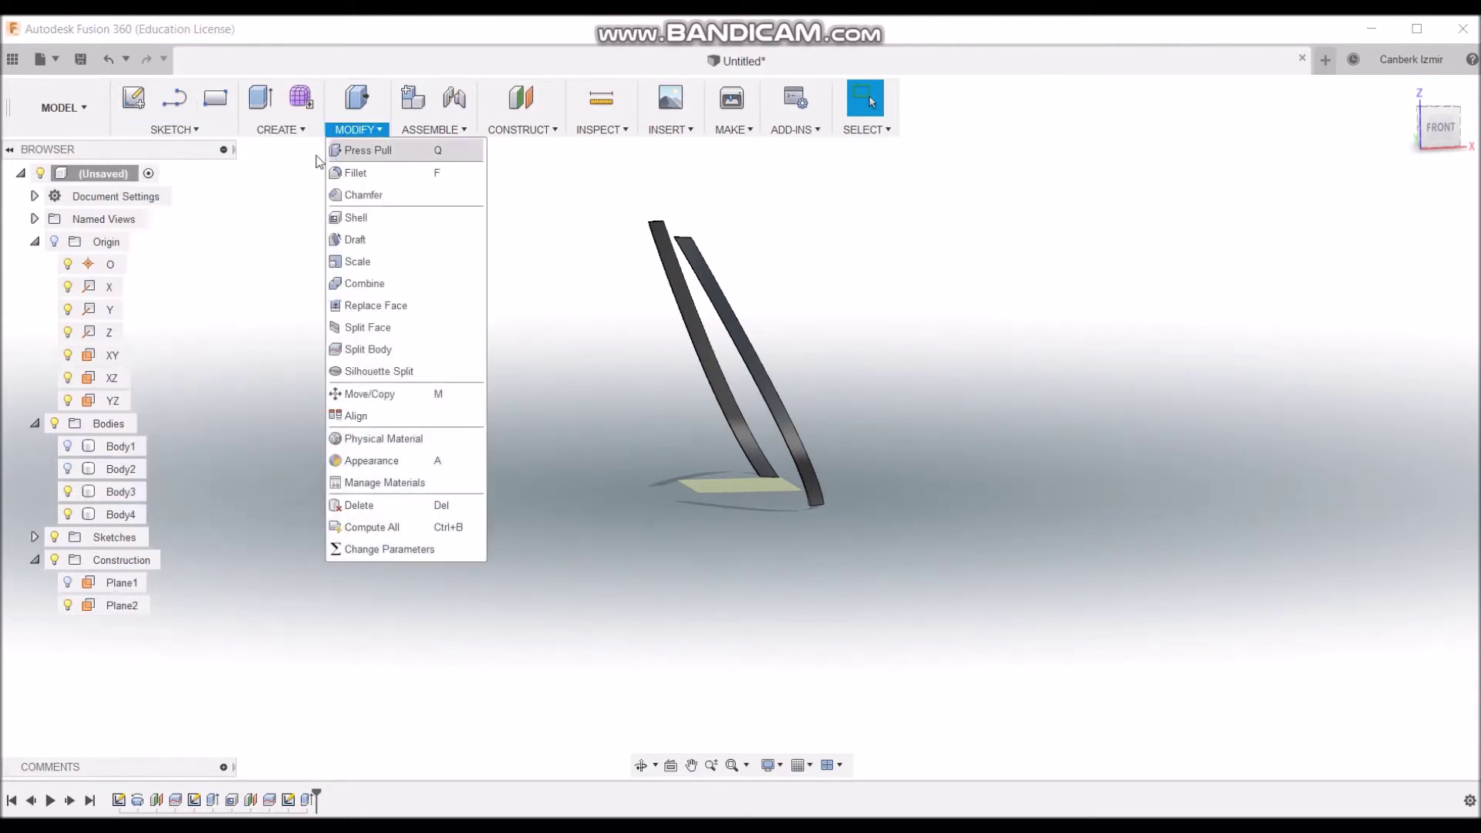
pyautogui.moveTo(281, 129)
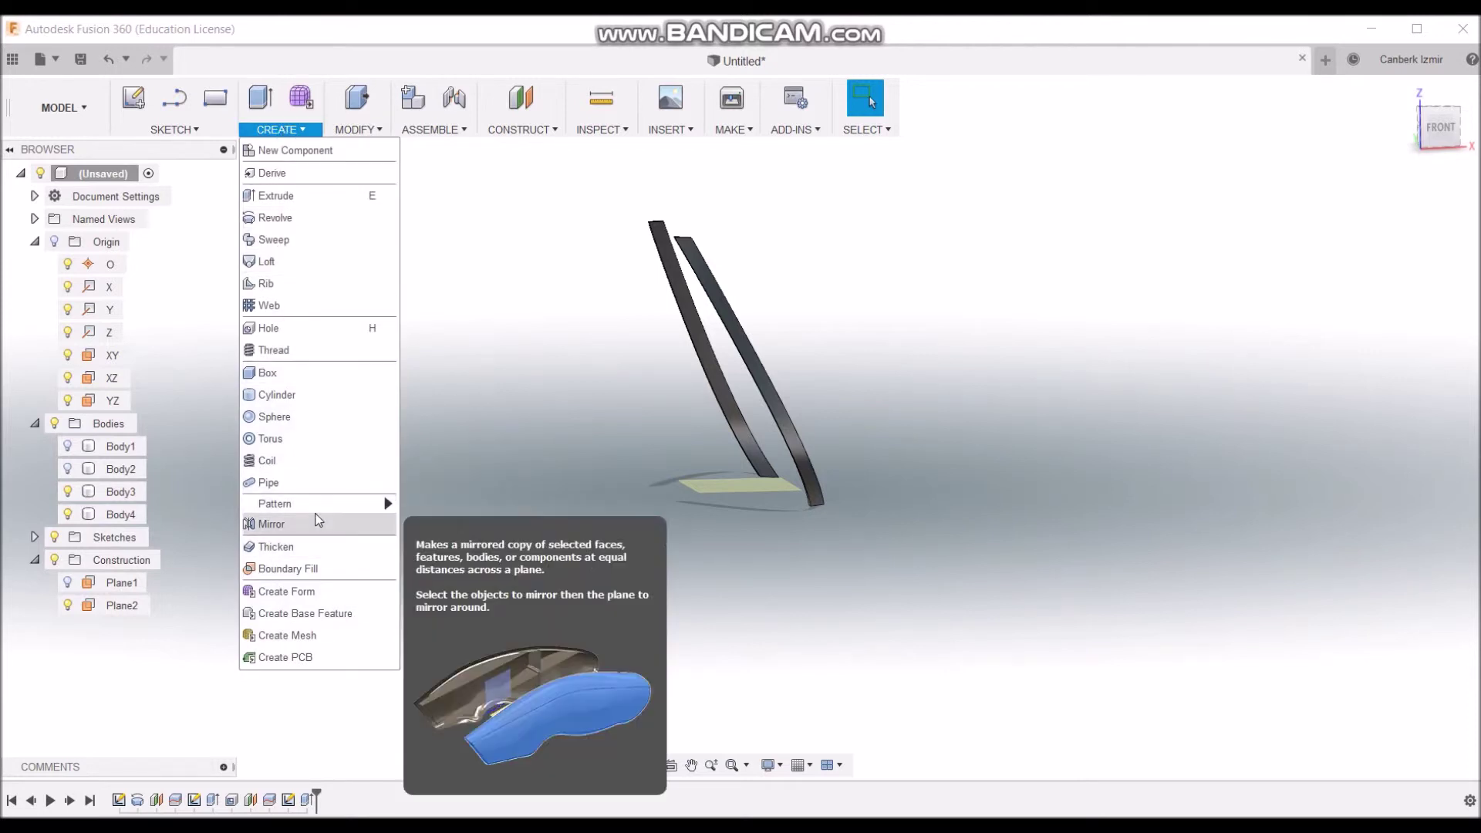
# - Start a Bodies-type circular pattern with the right strip Body3 selected
pyautogui.moveTo(275, 503)
pyautogui.click(439, 531)
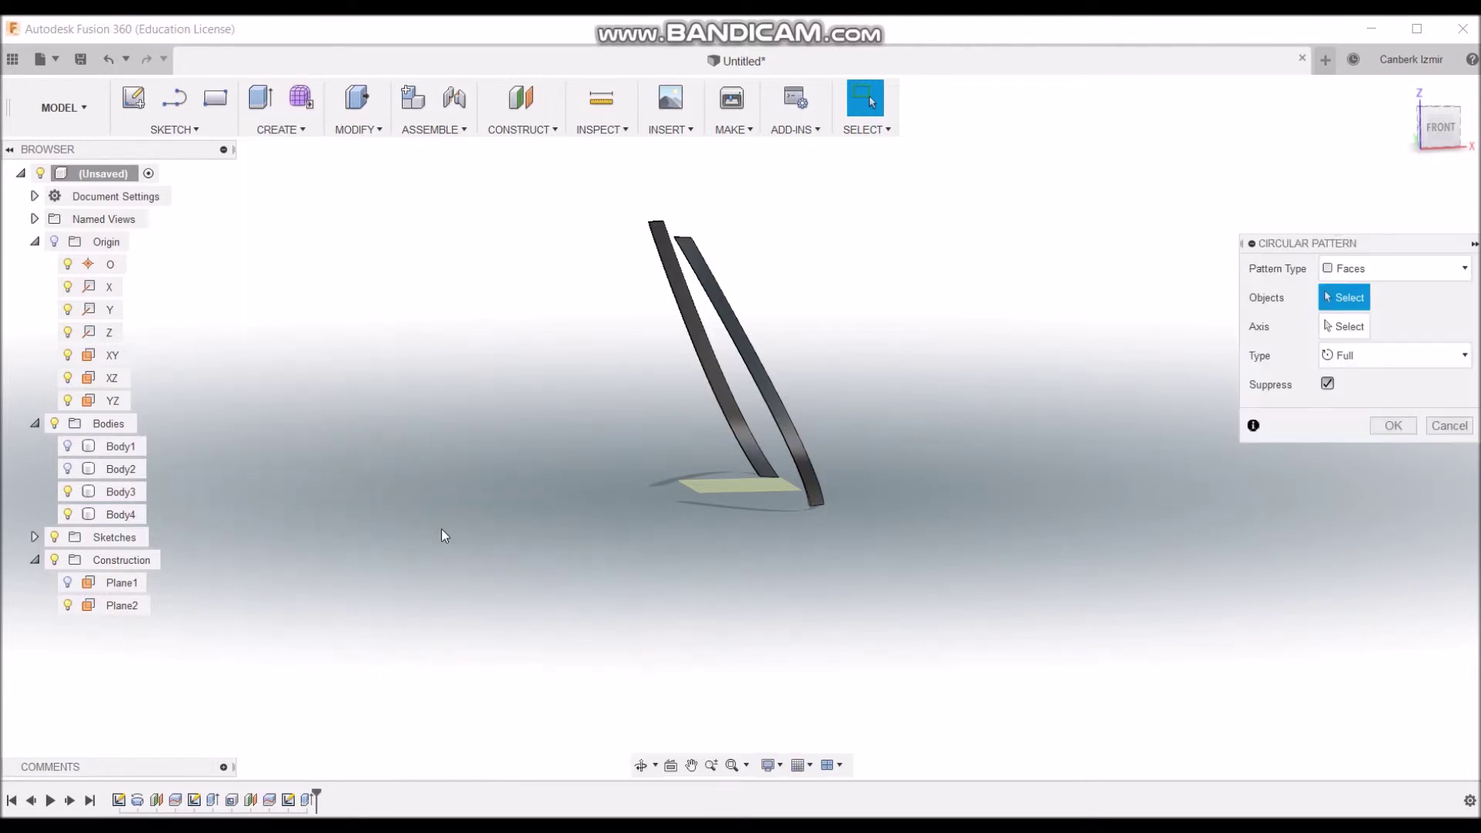
pyautogui.click(741, 333)
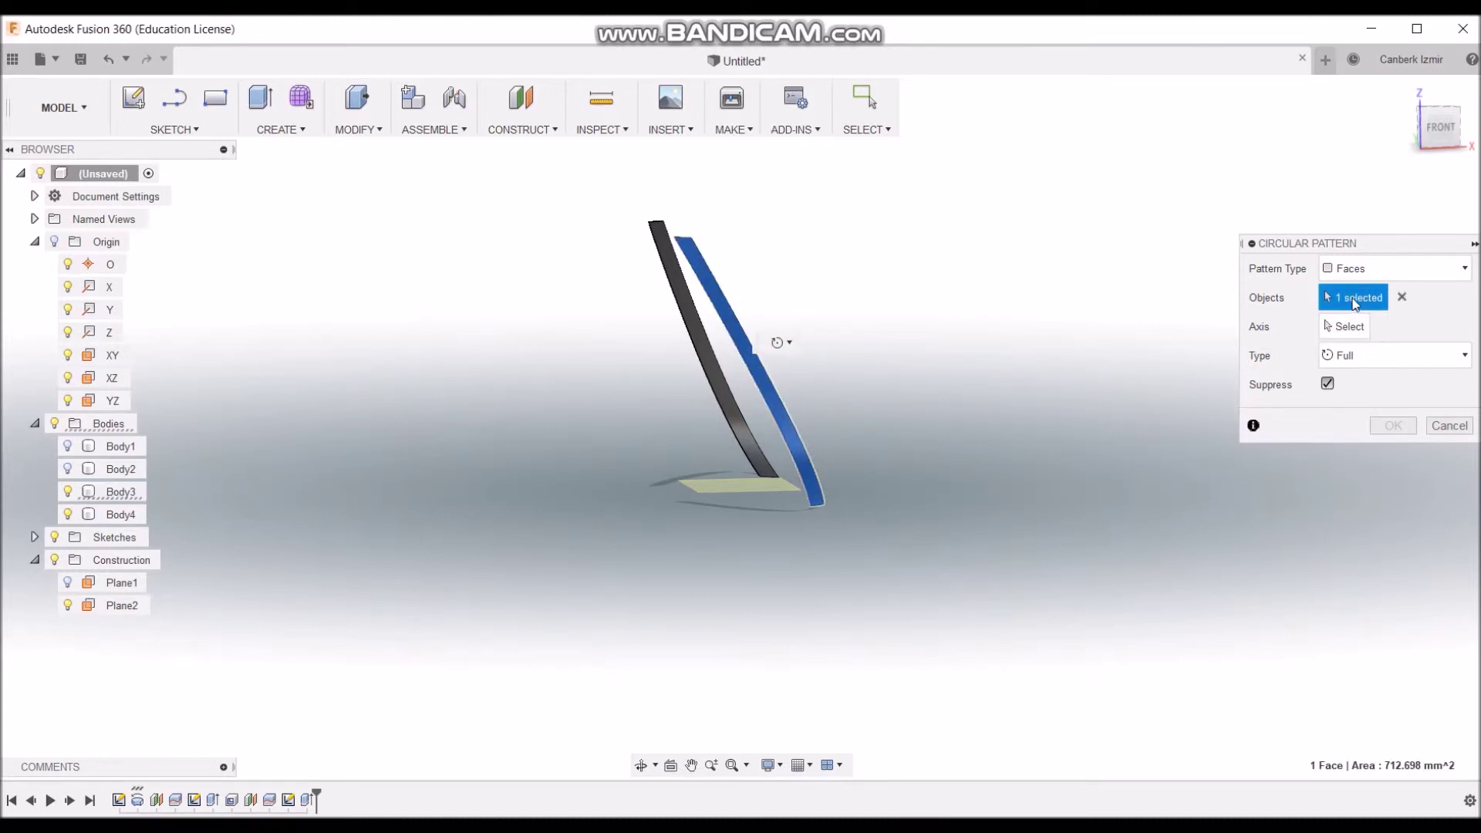
pyautogui.click(1343, 328)
pyautogui.click(1371, 271)
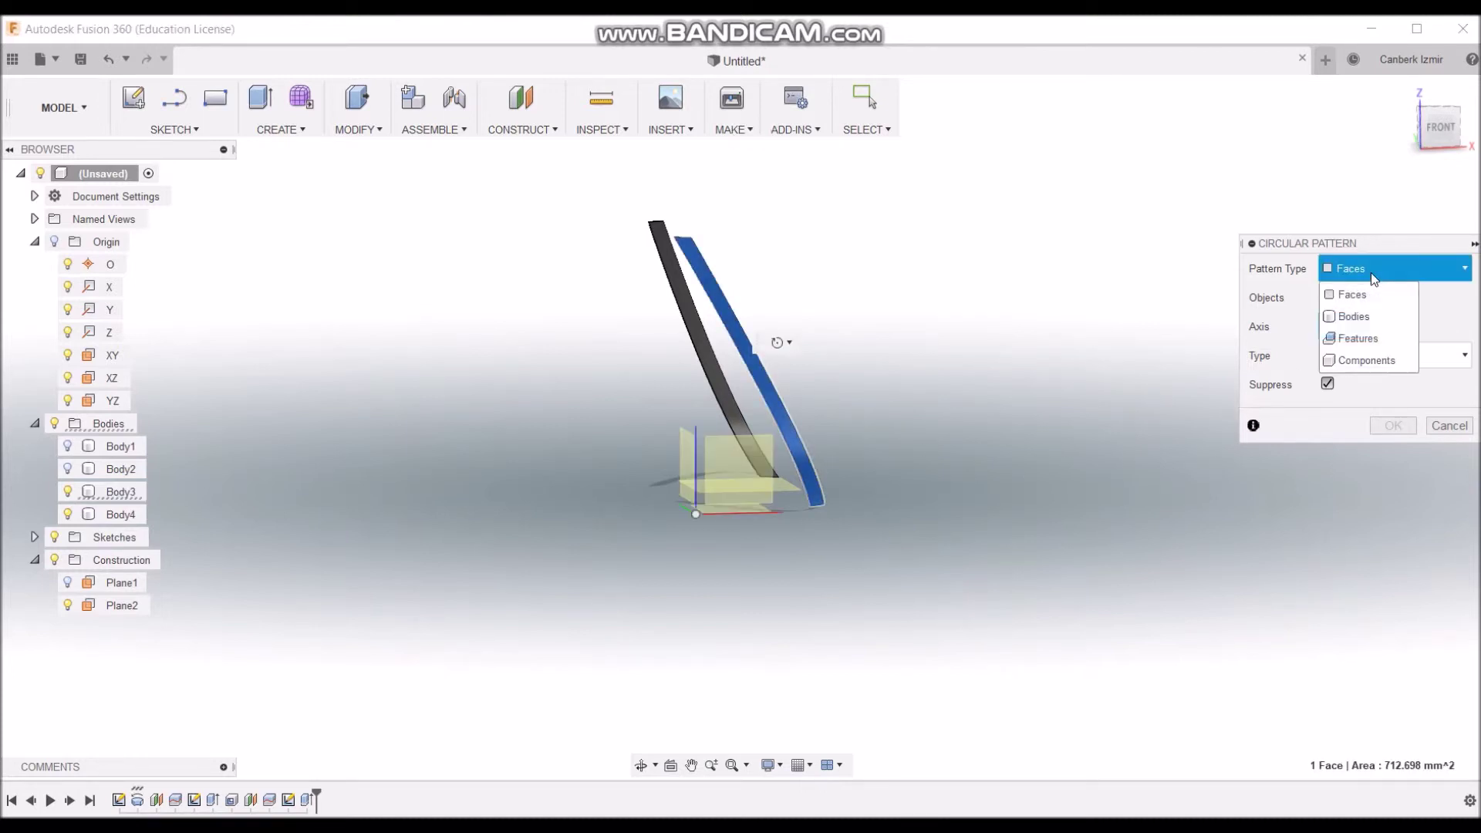
pyautogui.click(1392, 322)
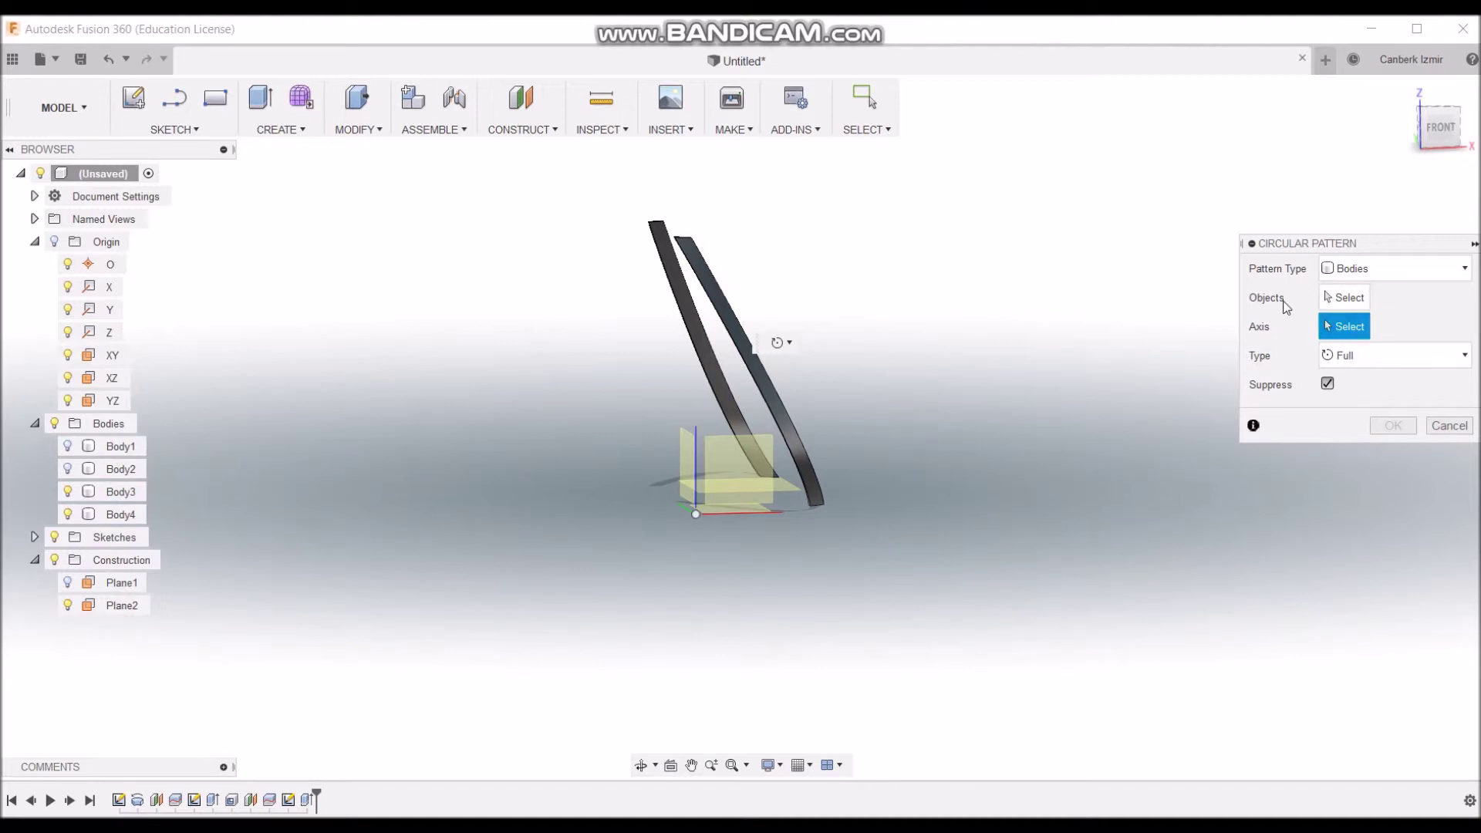
pyautogui.click(1330, 299)
pyautogui.click(733, 324)
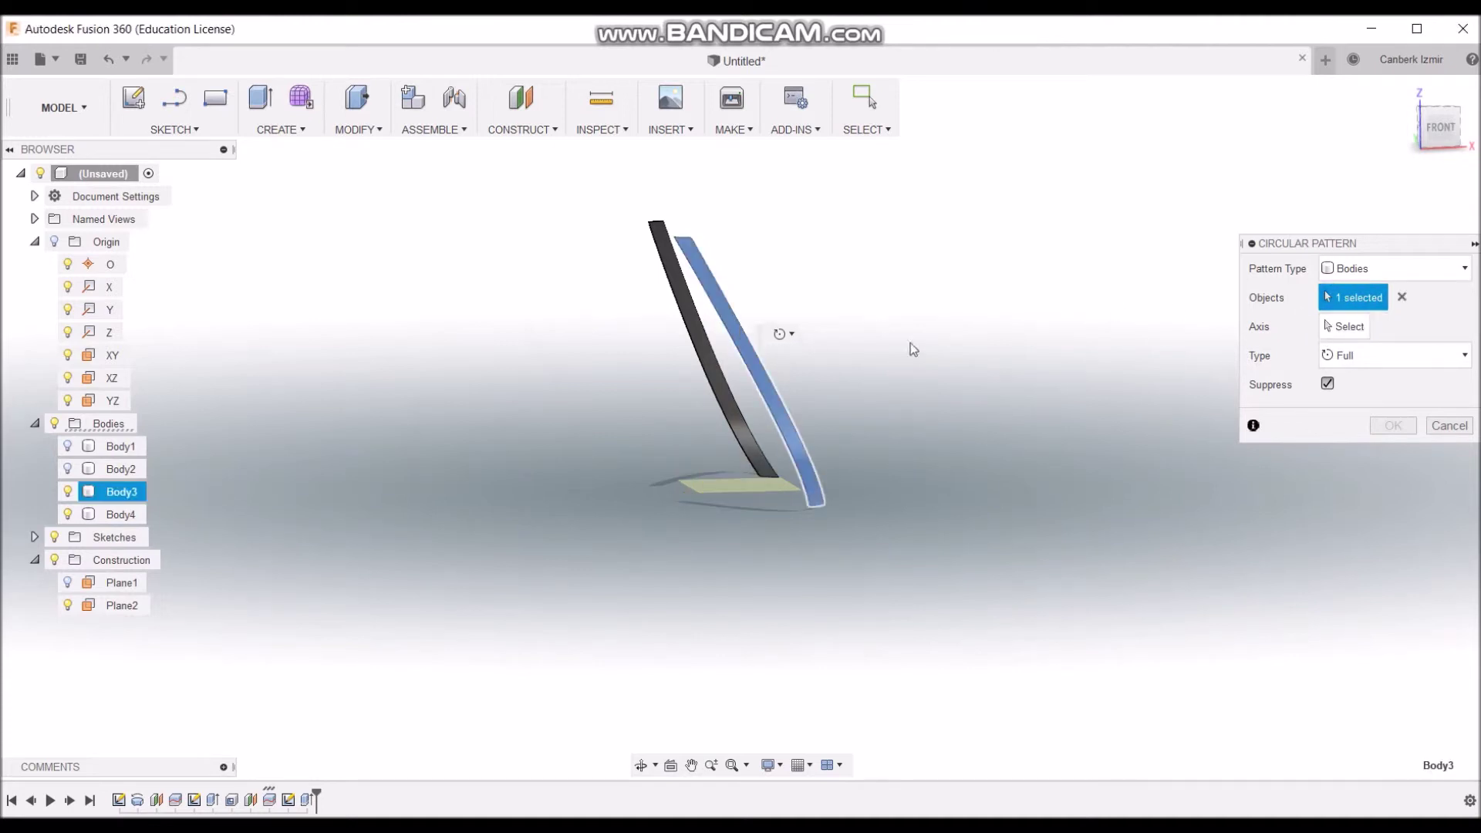
# - Pattern Body3 around the Z axis with a quantity of 12
pyautogui.click(1358, 330)
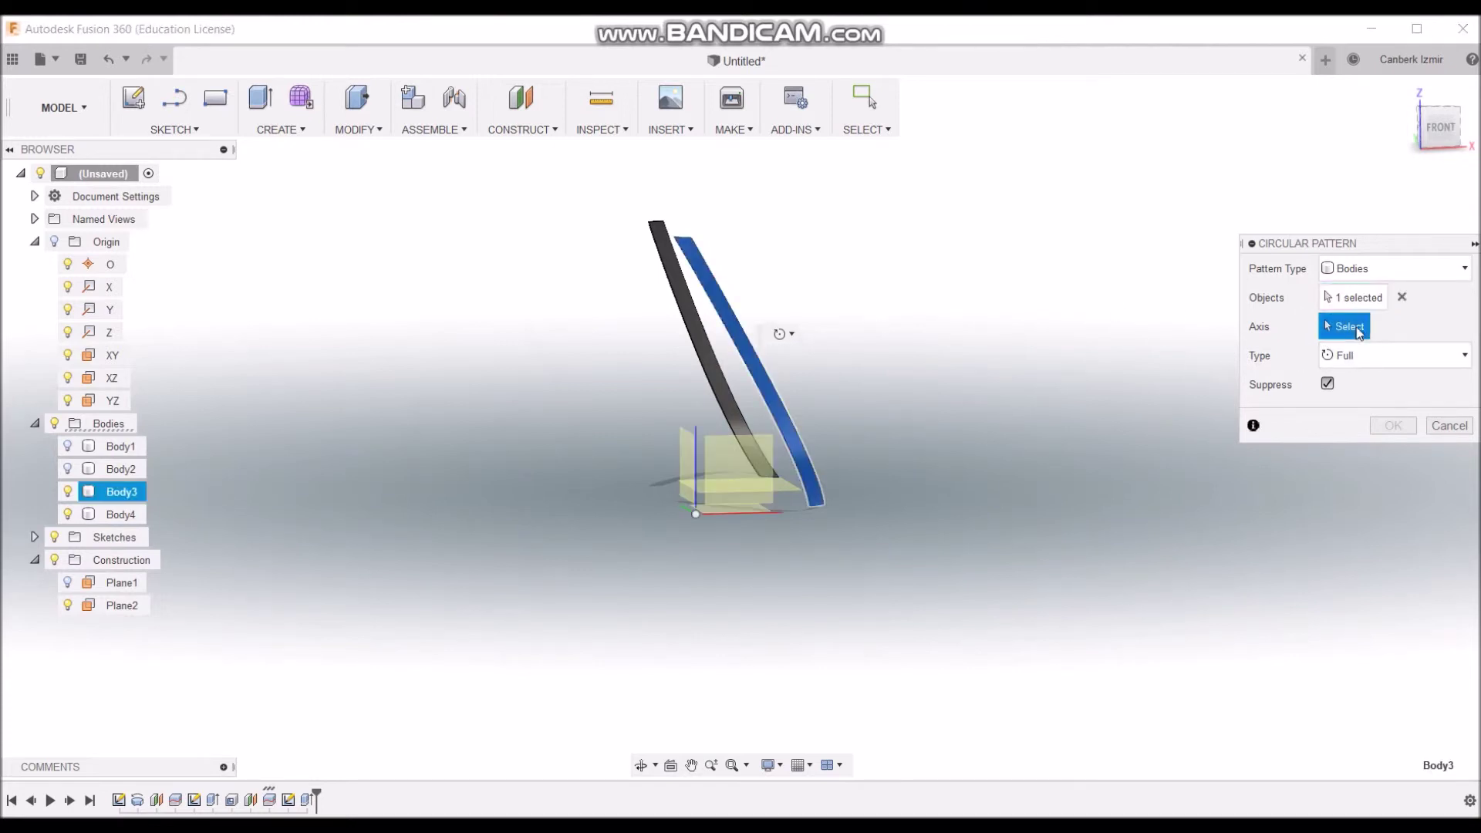
pyautogui.click(696, 432)
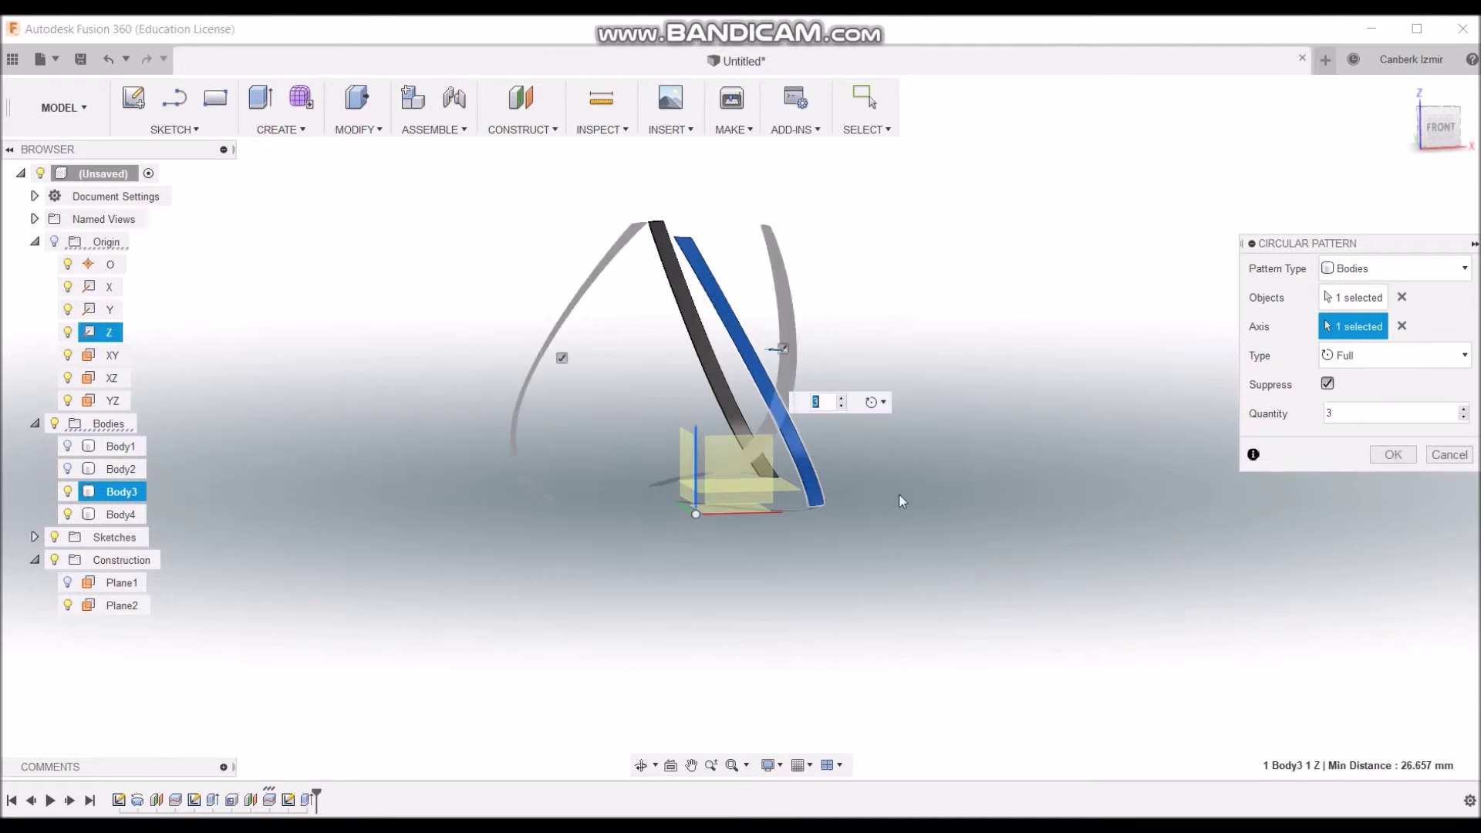
pyautogui.keyDown('shift'); pyautogui.moveTo(932, 461); pyautogui.dragTo(887, 455, button='middle'); pyautogui.keyUp('shift')
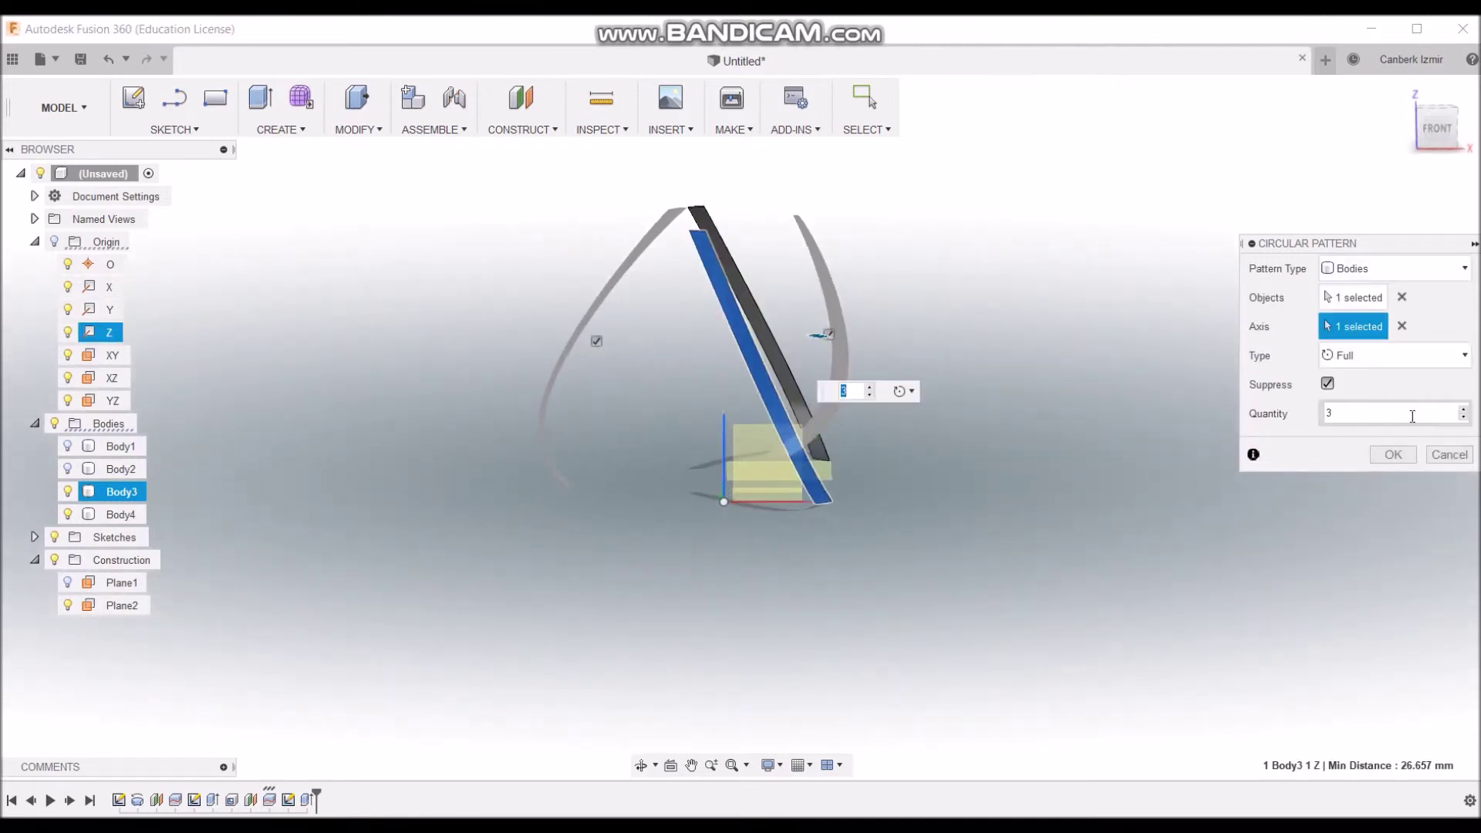
pyautogui.click(1464, 410)
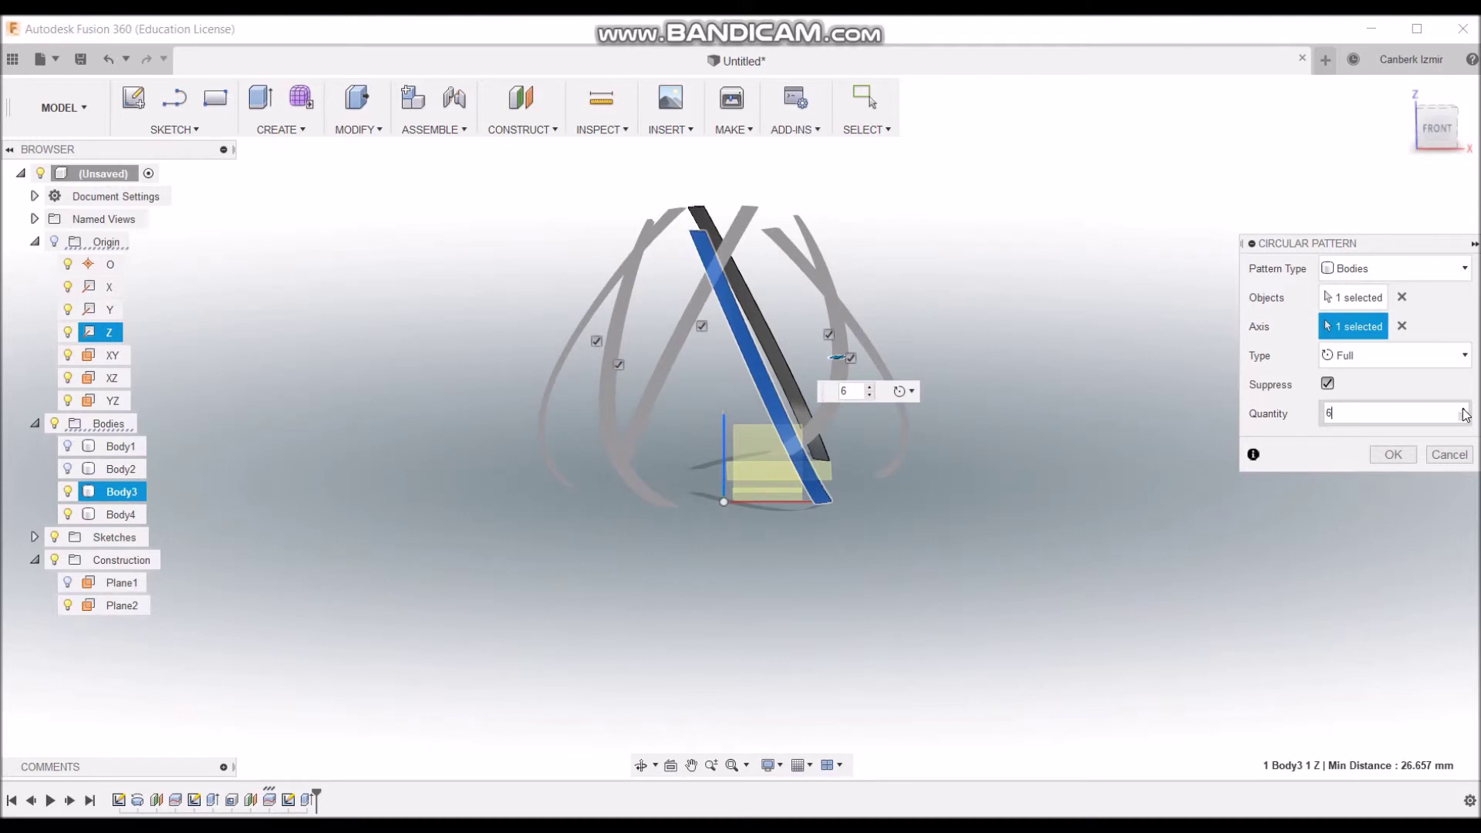
pyautogui.click(1465, 410)
pyautogui.click(1465, 410)
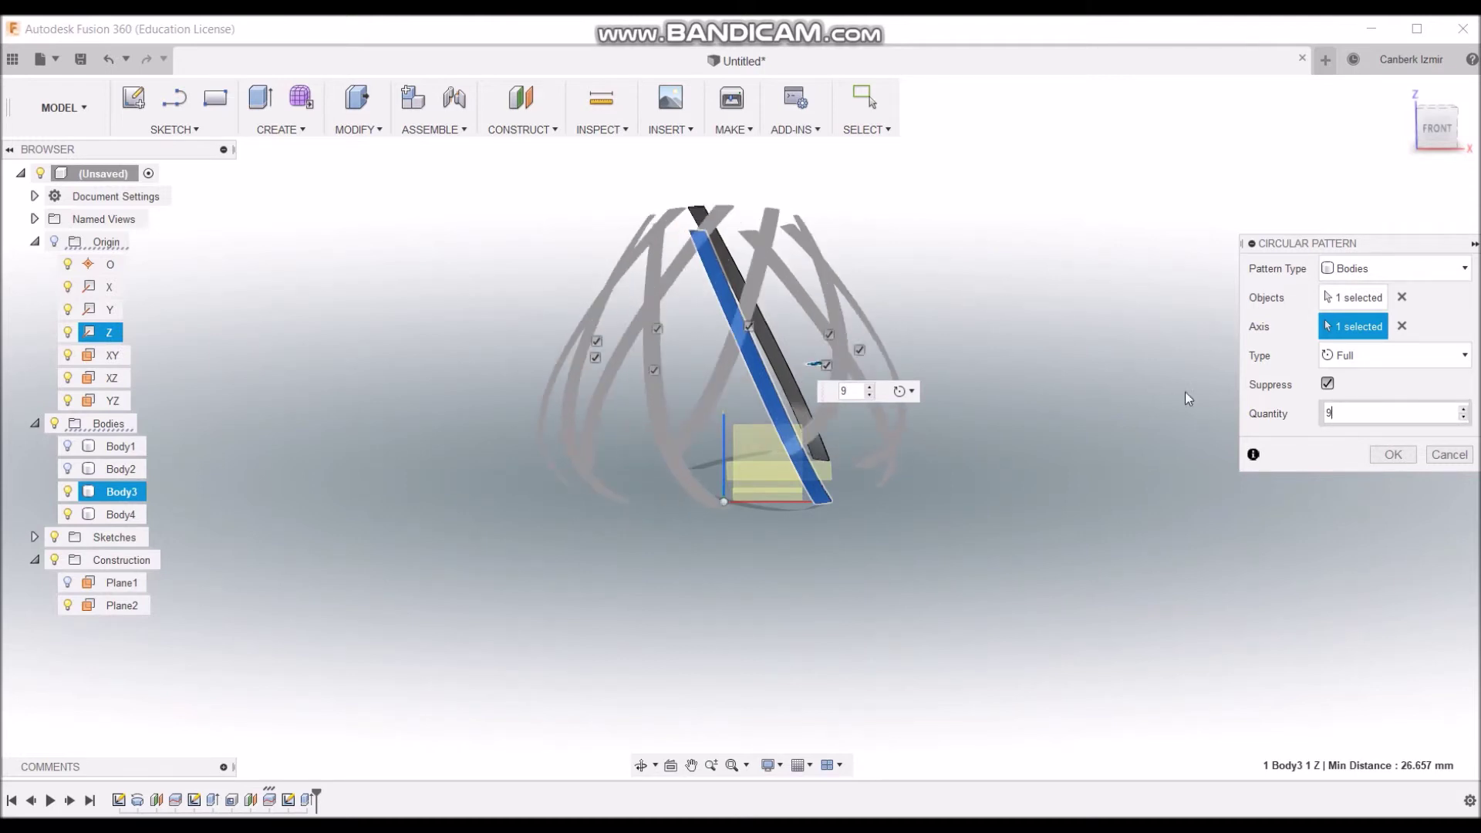
pyautogui.click(1464, 410)
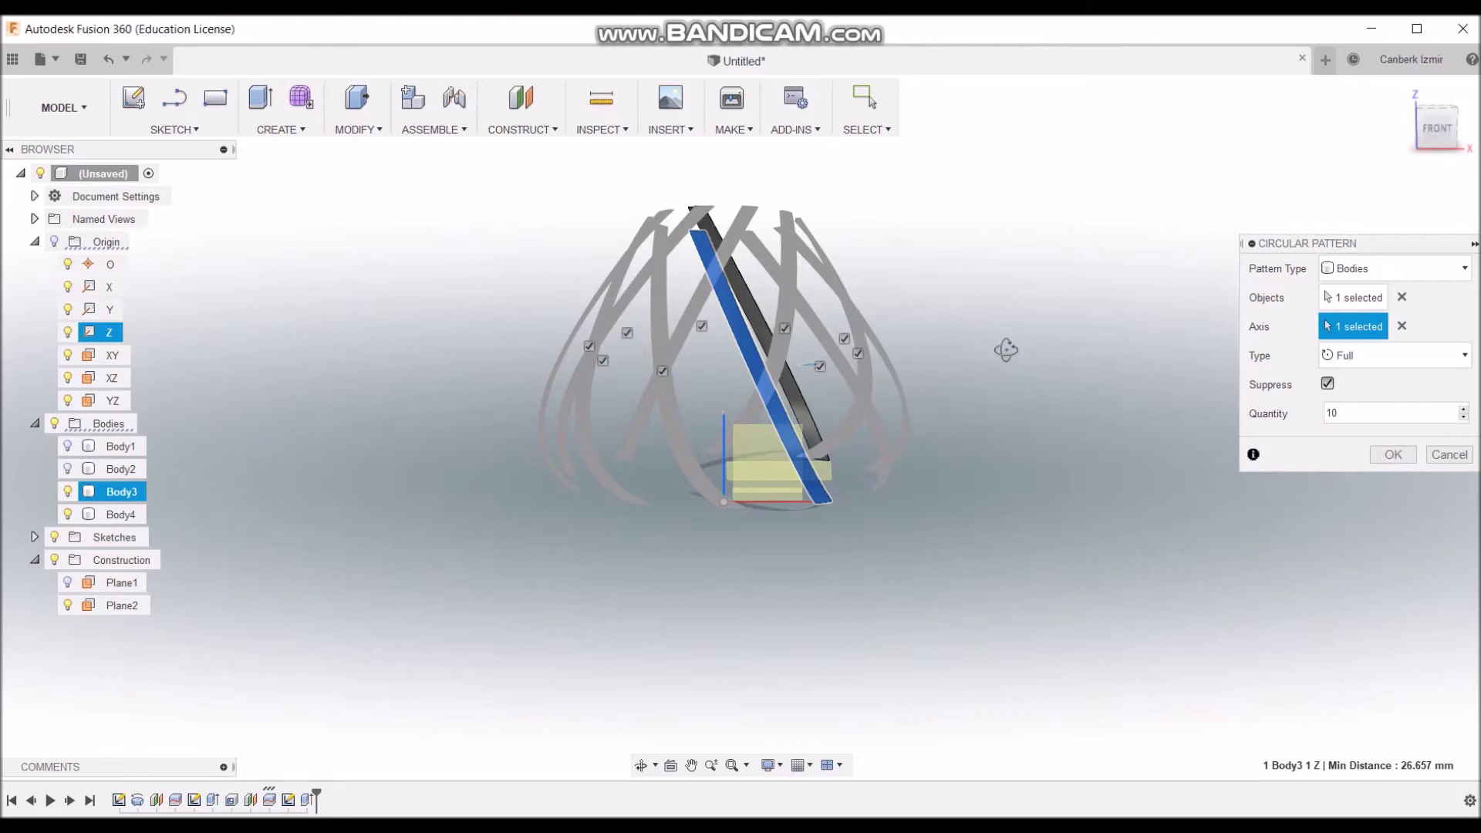
pyautogui.keyDown('shift'); pyautogui.moveTo(1012, 348); pyautogui.dragTo(1451, 414, button='middle'); pyautogui.keyUp('shift')
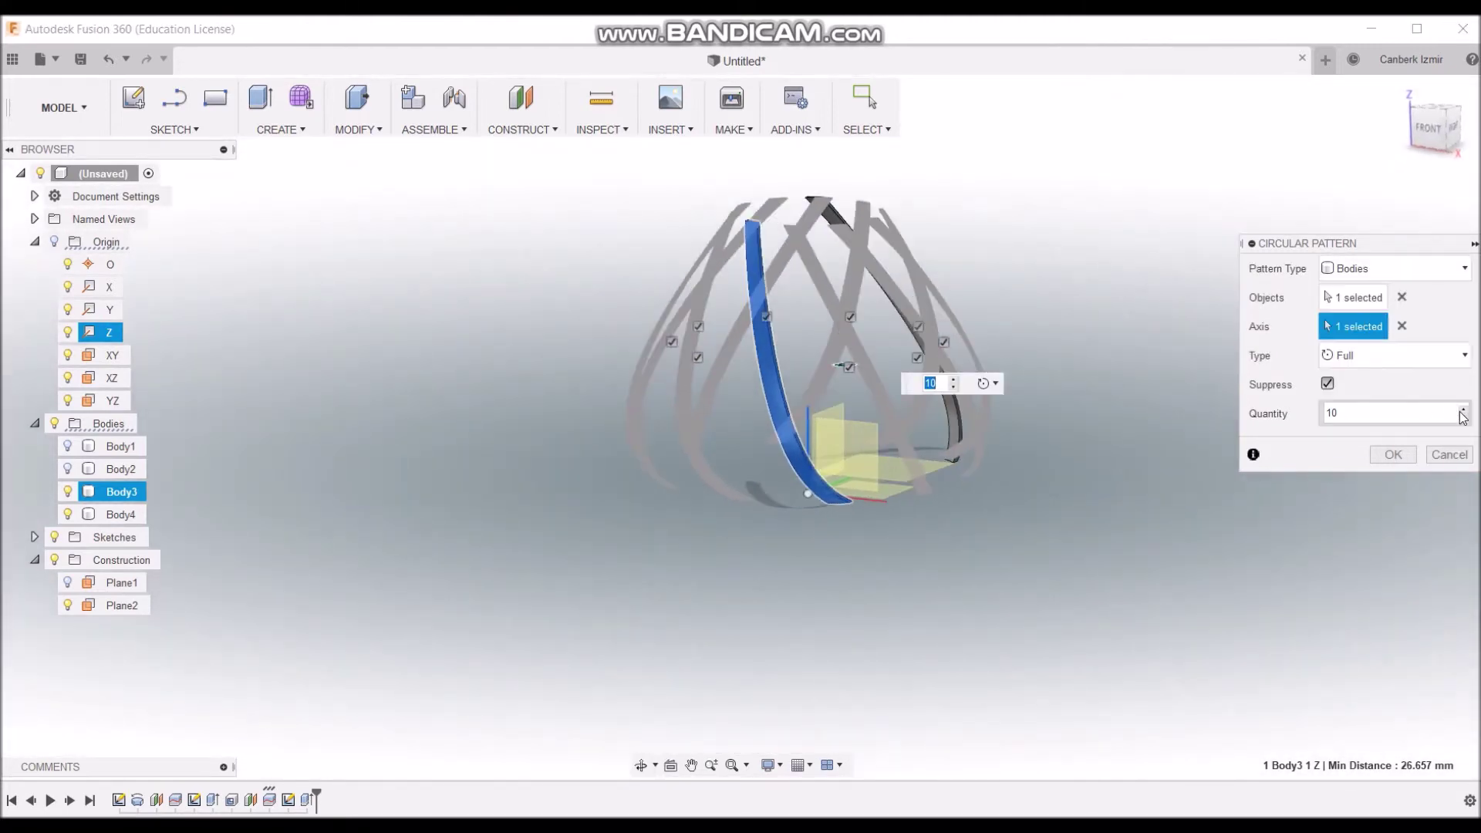
pyautogui.click(1464, 409)
pyautogui.moveTo(1170, 416)
pyautogui.keyDown('shift'); pyautogui.mouseDown(button='middle')
pyautogui.moveTo(1161, 409)
pyautogui.moveTo(1294, 410)
pyautogui.moveTo(1267, 425)
pyautogui.mouseUp(button='middle'); pyautogui.keyUp('shift')
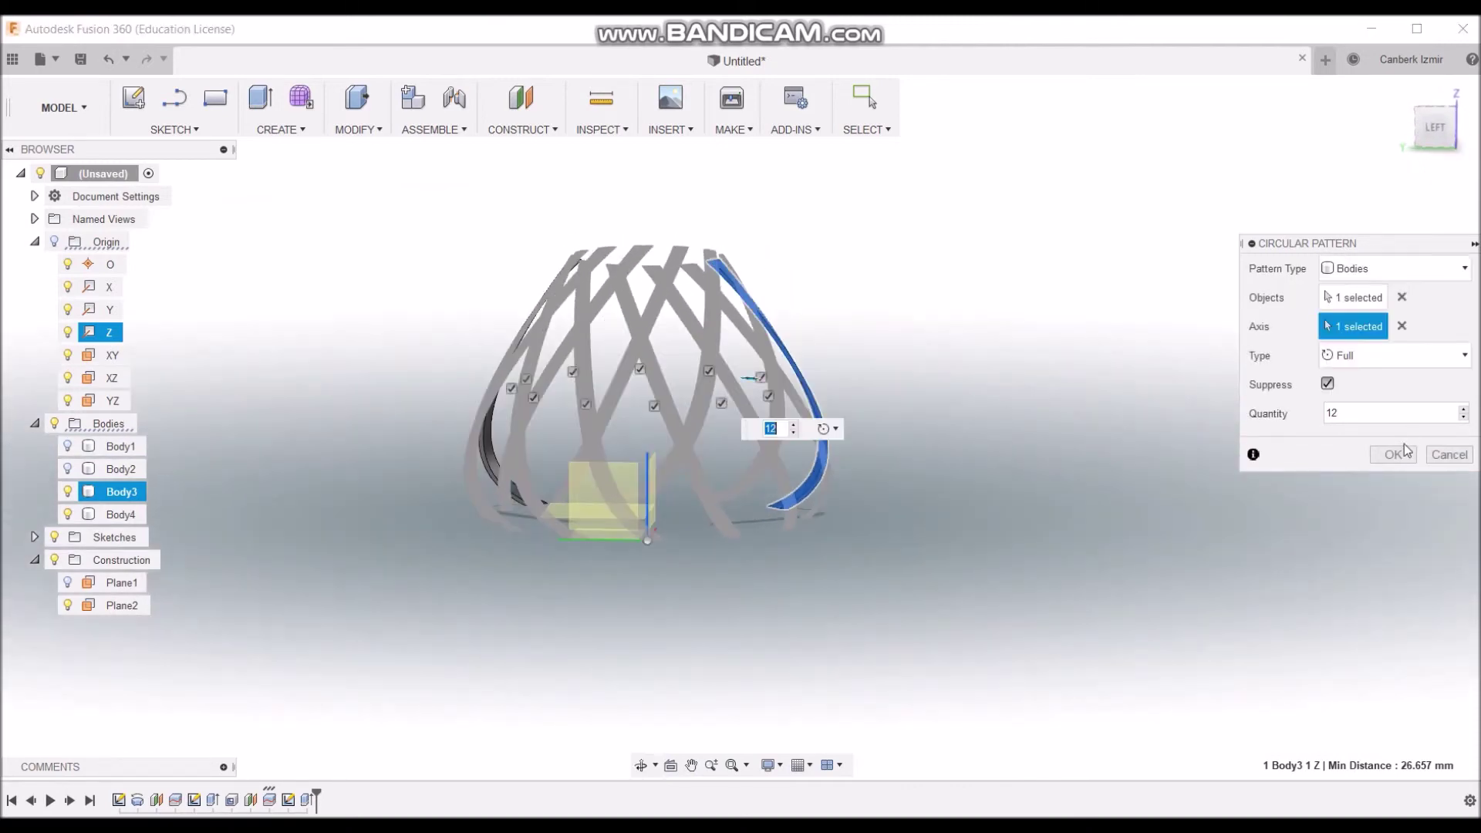
pyautogui.click(1395, 454)
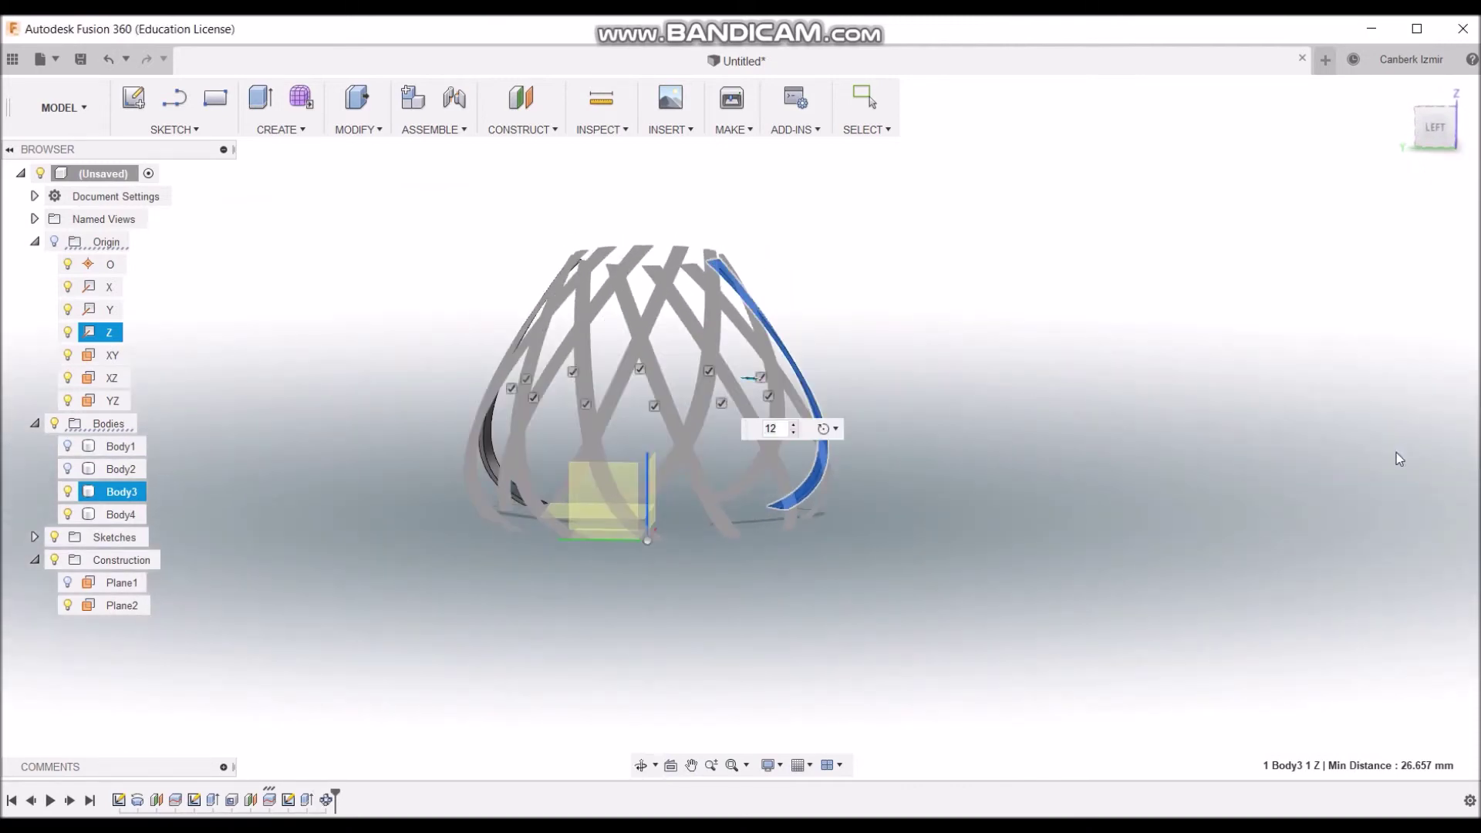
pyautogui.moveTo(874, 369)
pyautogui.keyDown('shift'); pyautogui.mouseDown(button='middle')
pyautogui.moveTo(827, 478)
pyautogui.moveTo(876, 479)
pyautogui.mouseUp(button='middle'); pyautogui.keyUp('shift')
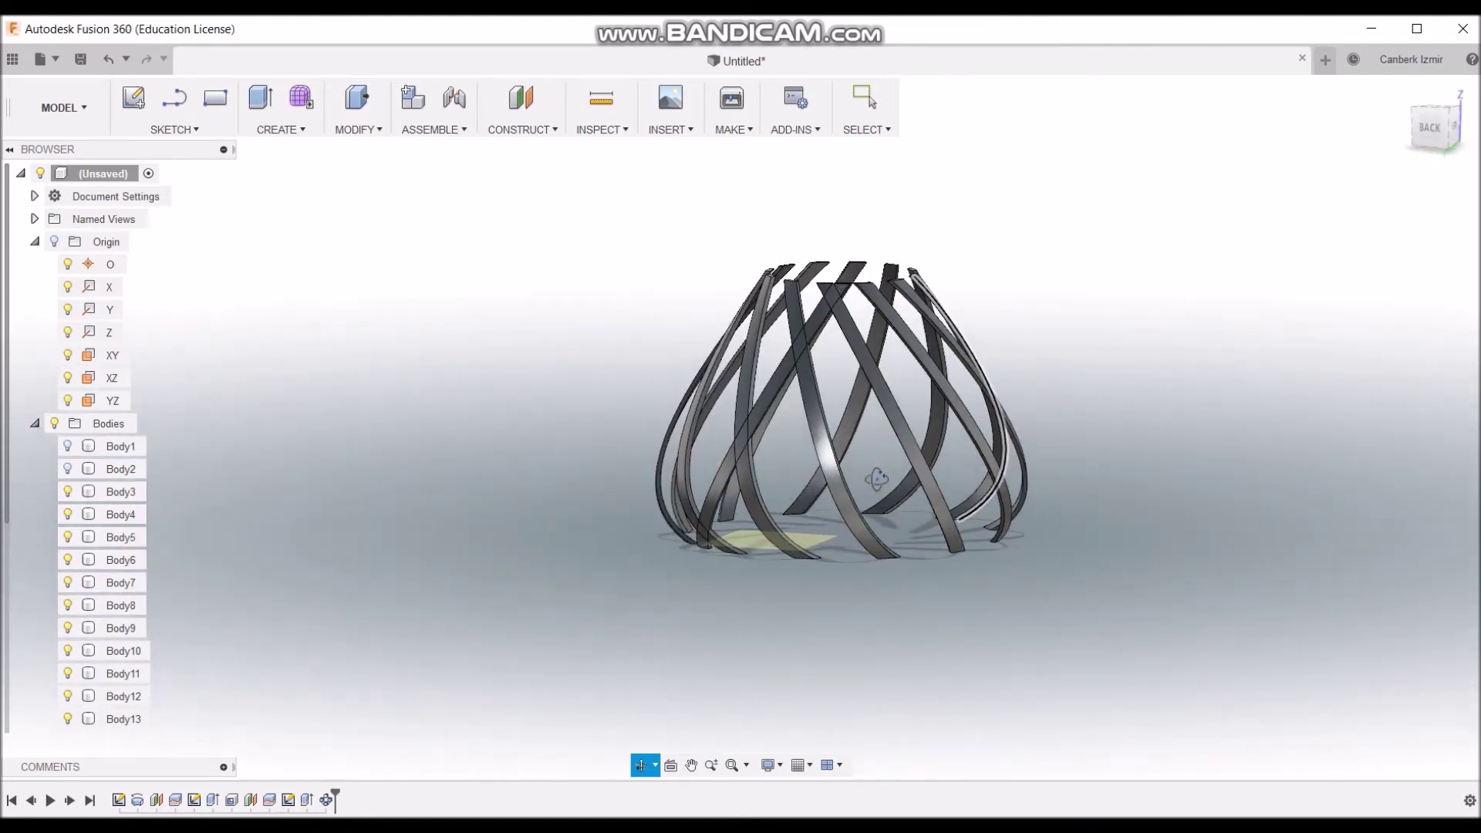
pyautogui.click(294, 133)
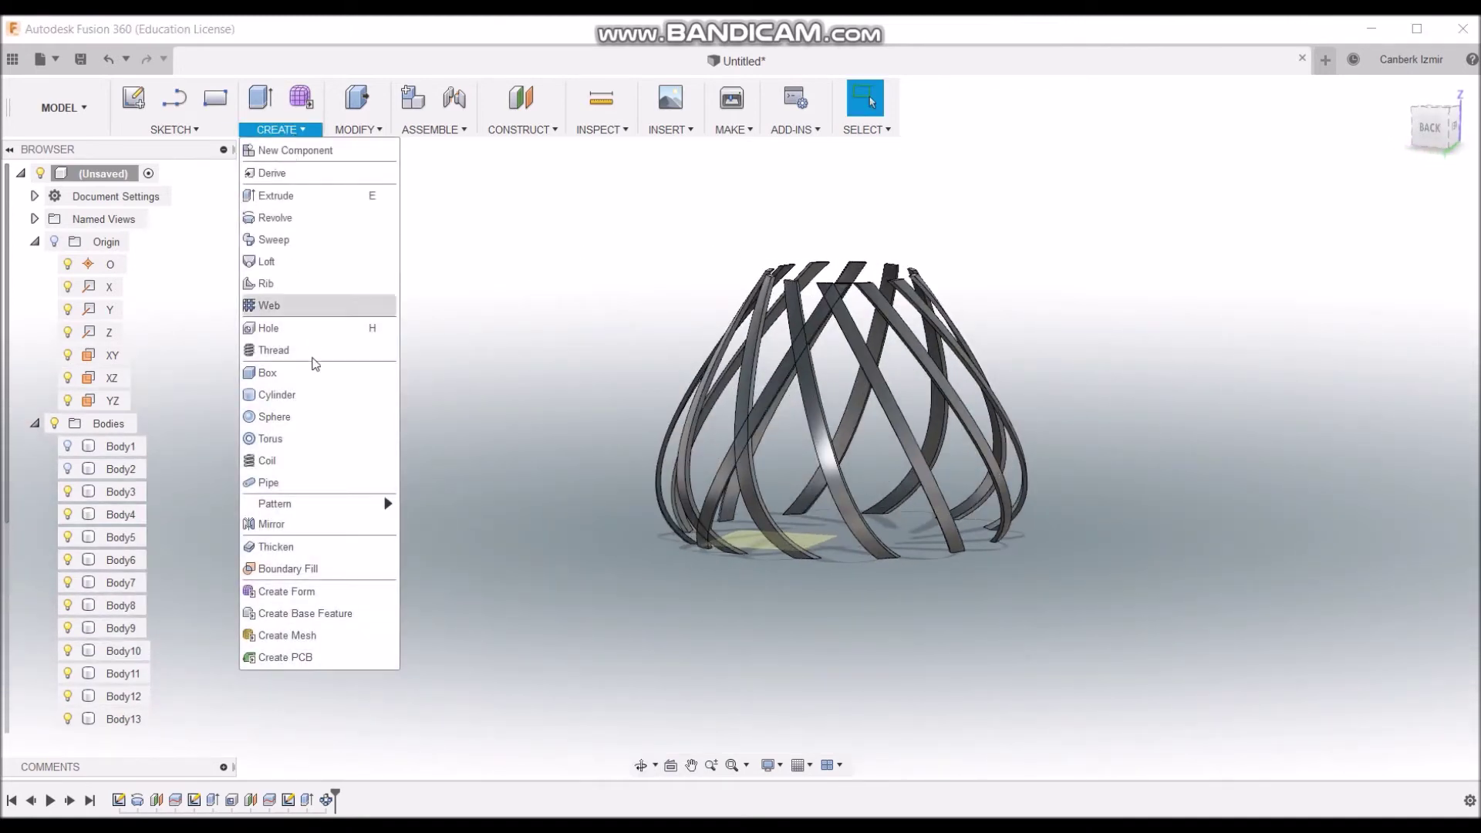
# - Circular-pattern the opposite strip Body4 around the Z axis with 10 copies
pyautogui.moveTo(290, 503)
pyautogui.click(440, 528)
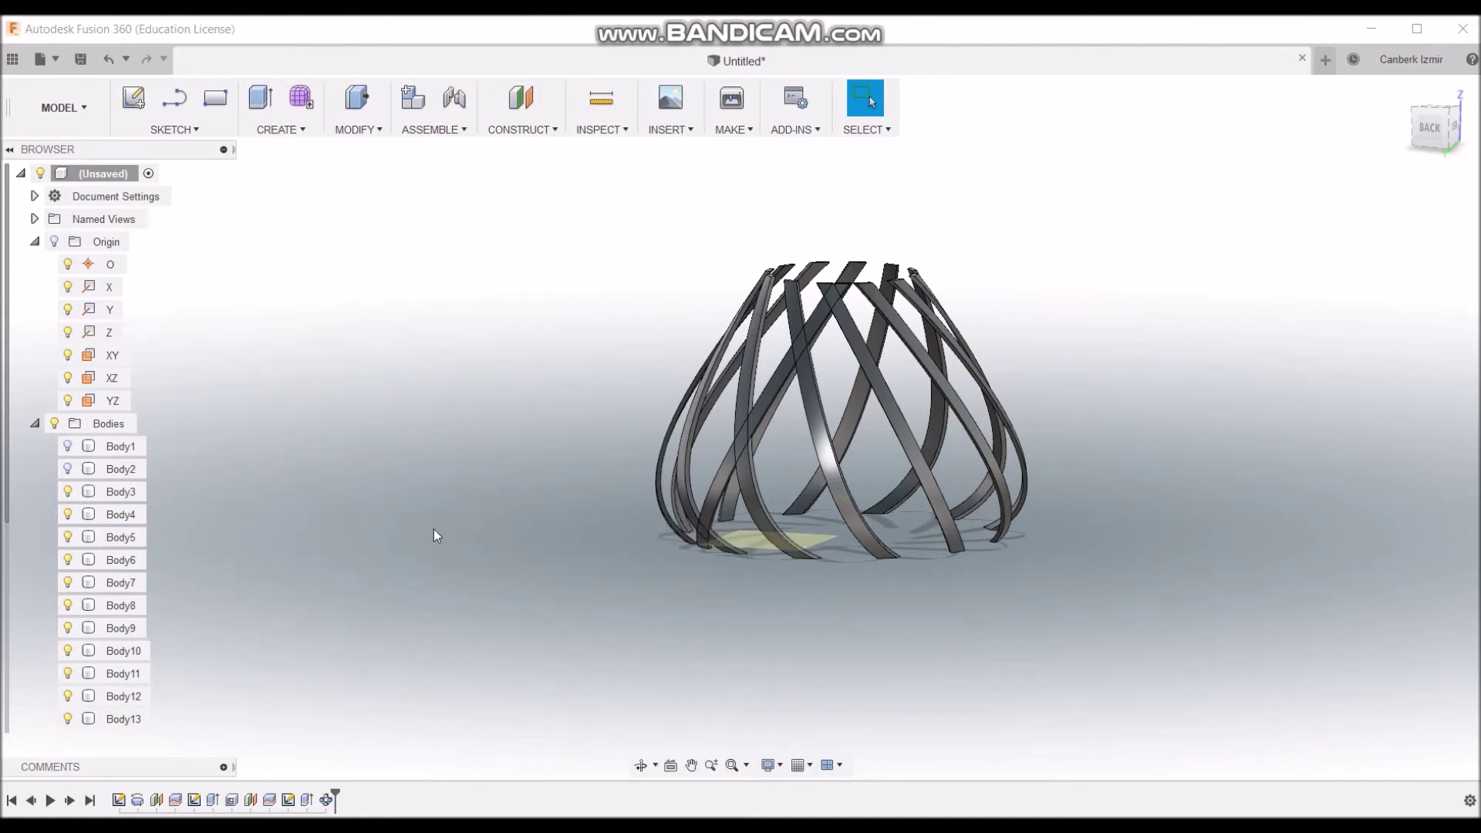
pyautogui.click(772, 397)
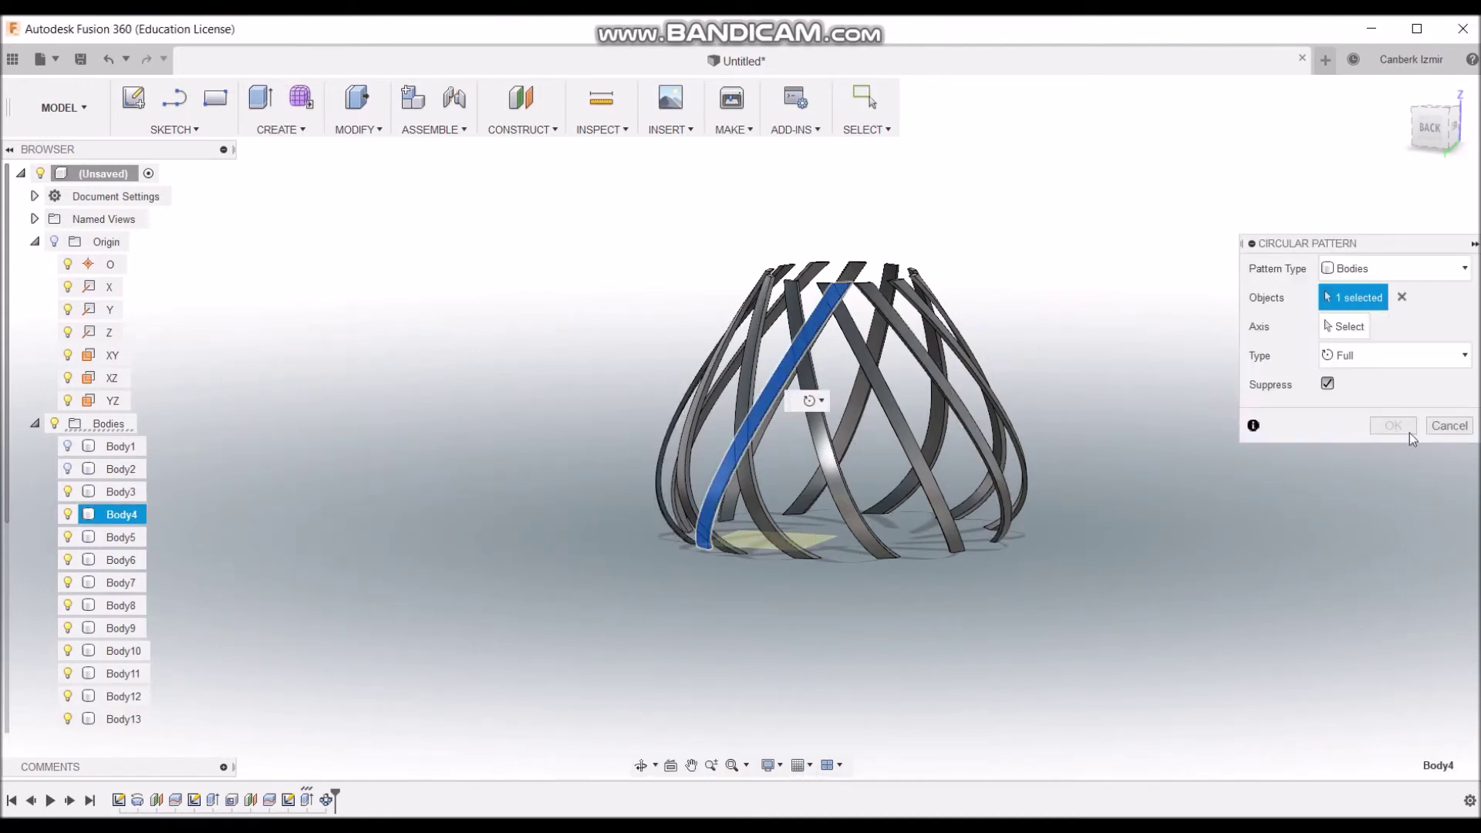
pyautogui.click(1343, 324)
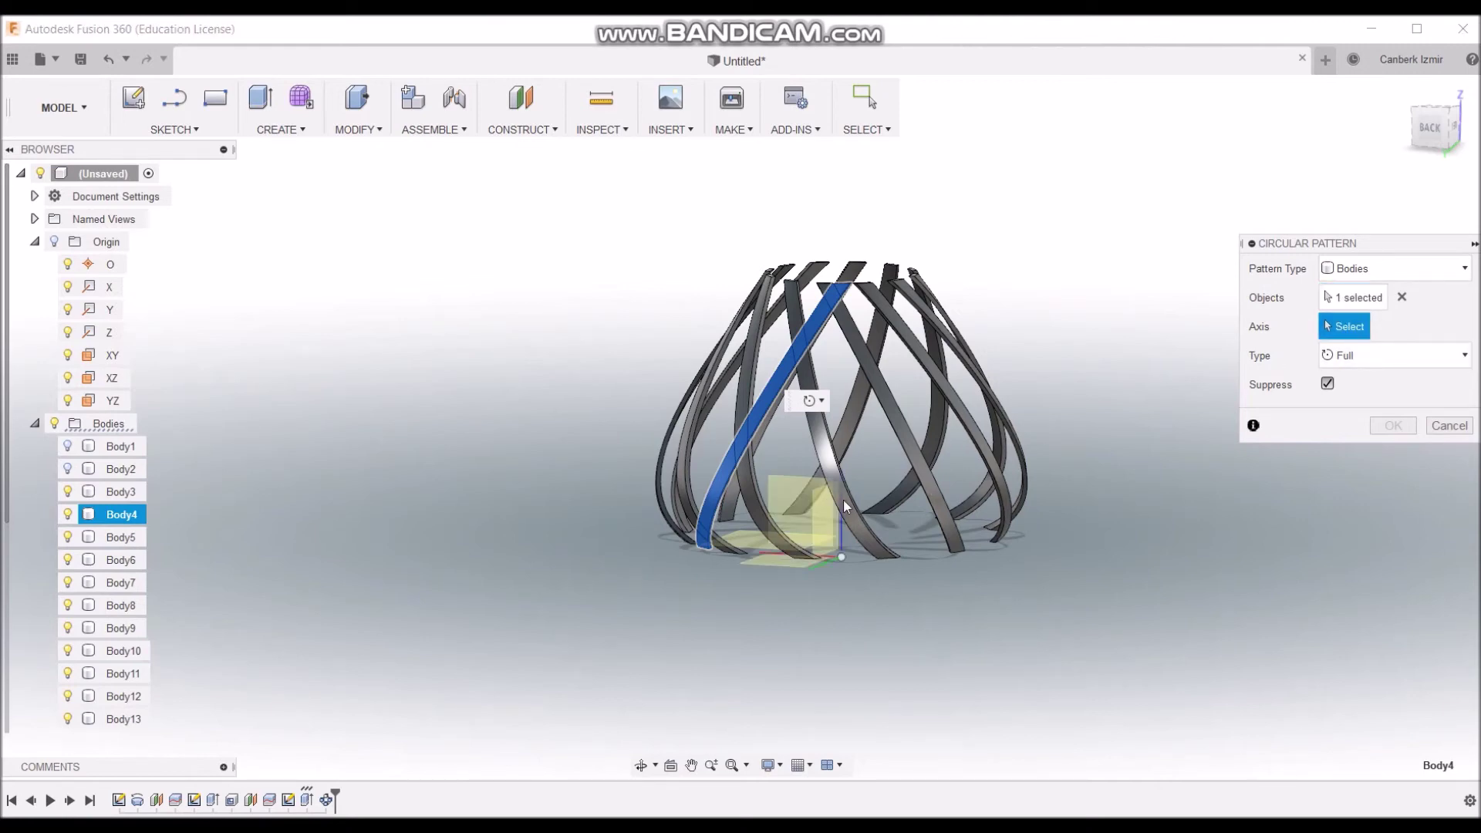
pyautogui.click(843, 536)
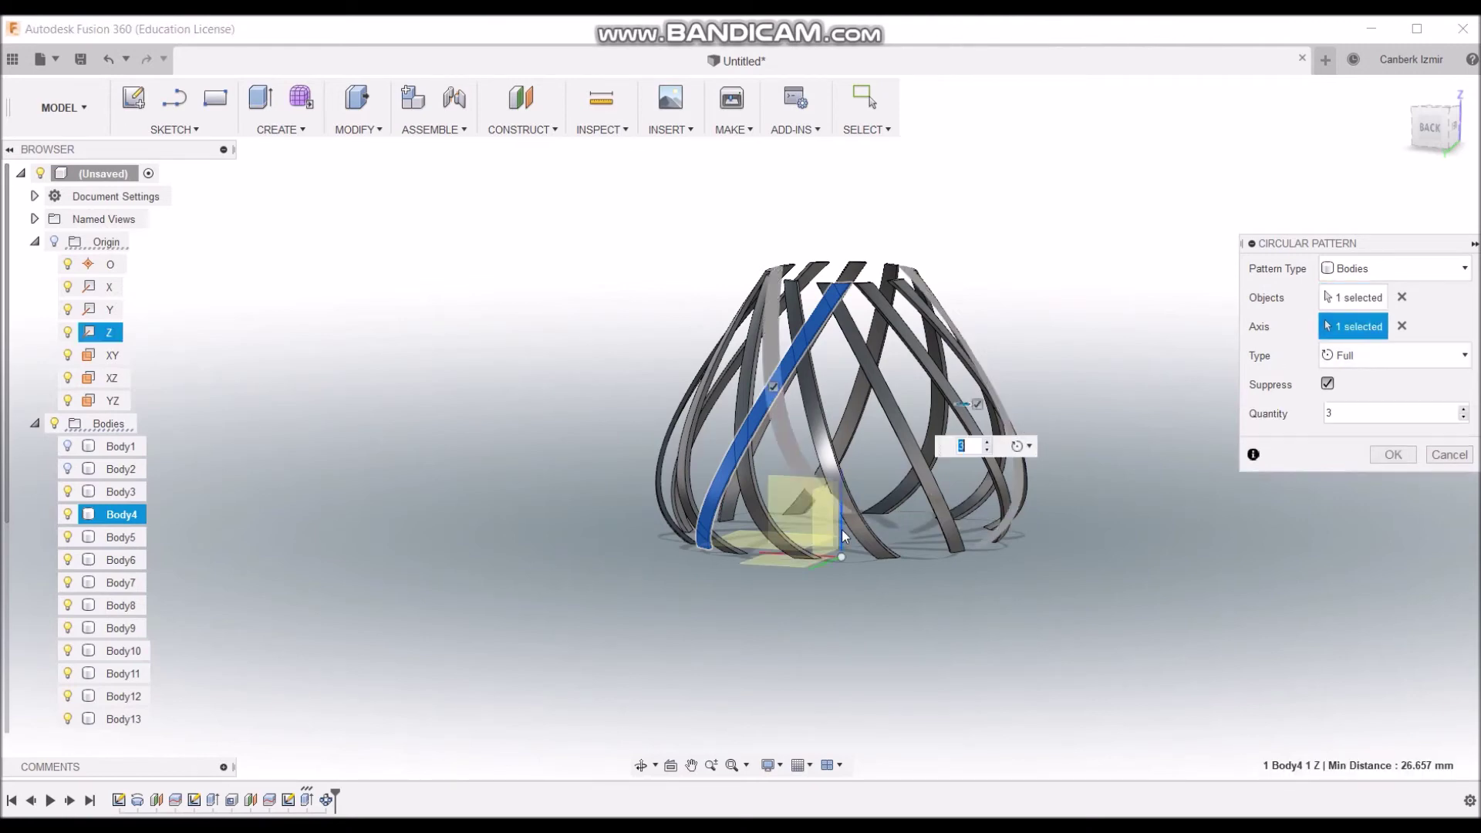
pyautogui.write('0')
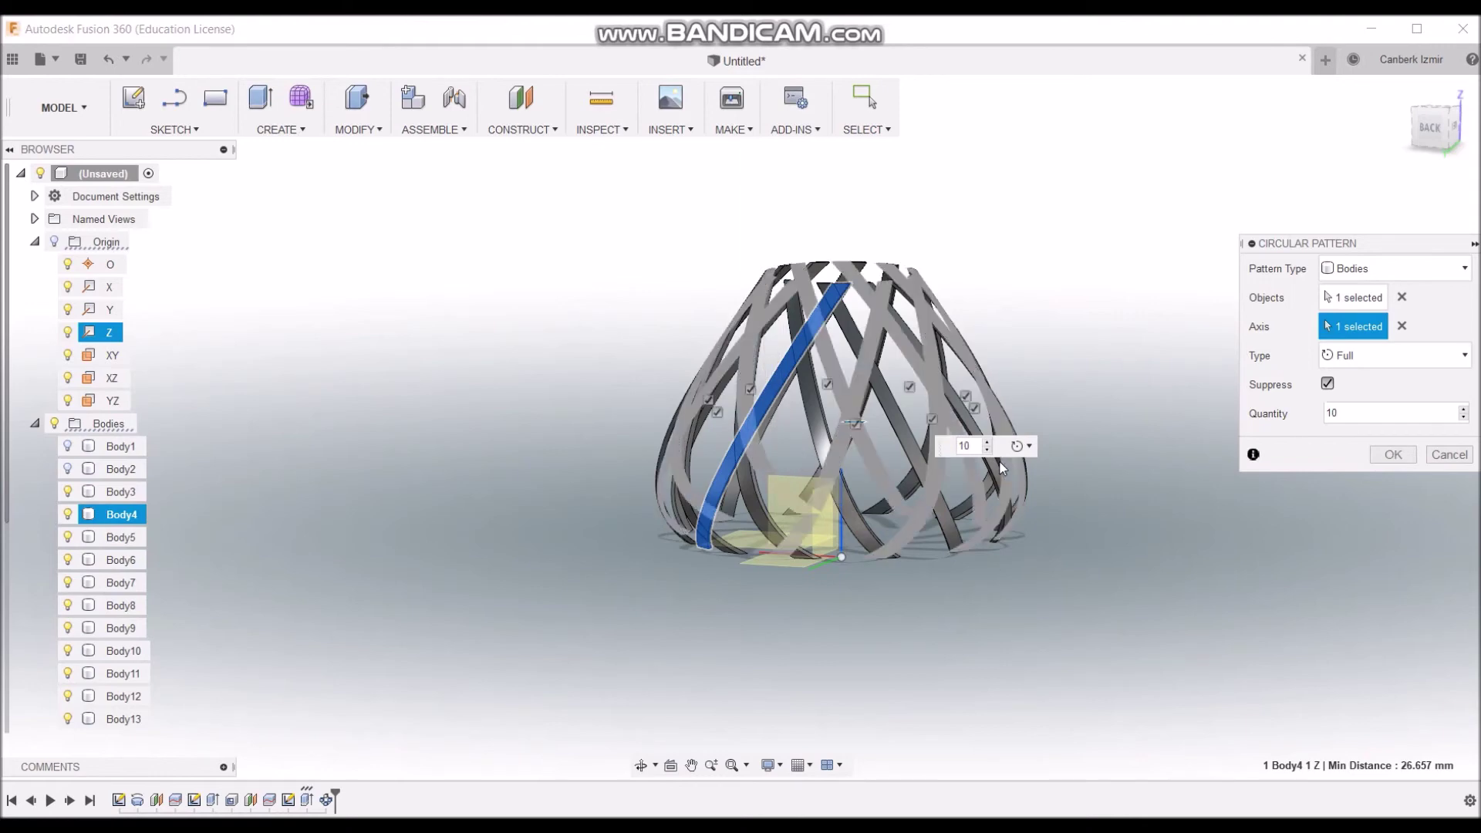
pyautogui.click(640, 765)
pyautogui.moveTo(771, 617); pyautogui.dragTo(463, 601)
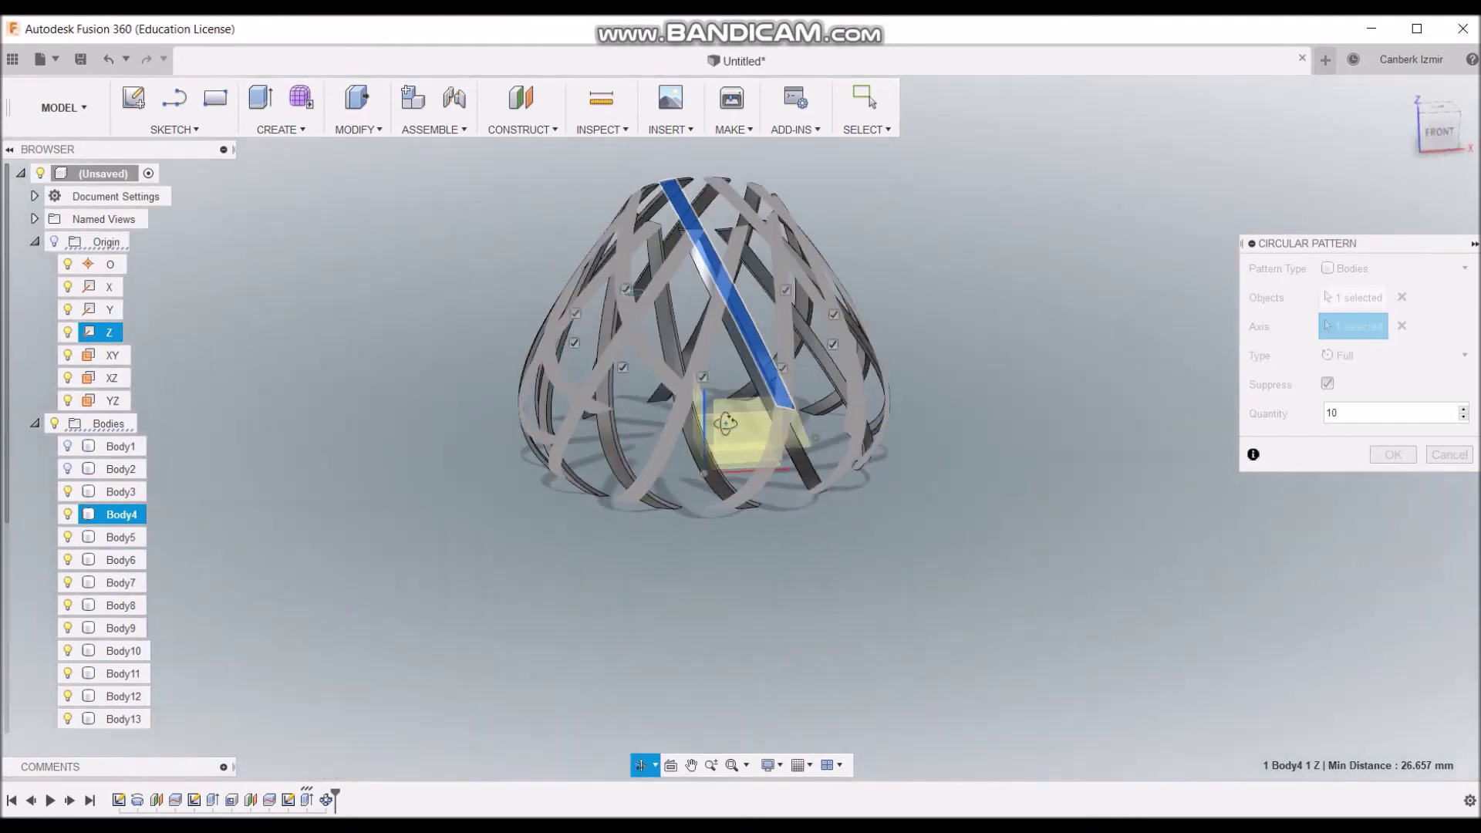
pyautogui.moveTo(705, 421); pyautogui.dragTo(479, 400)
pyautogui.press('Escape')
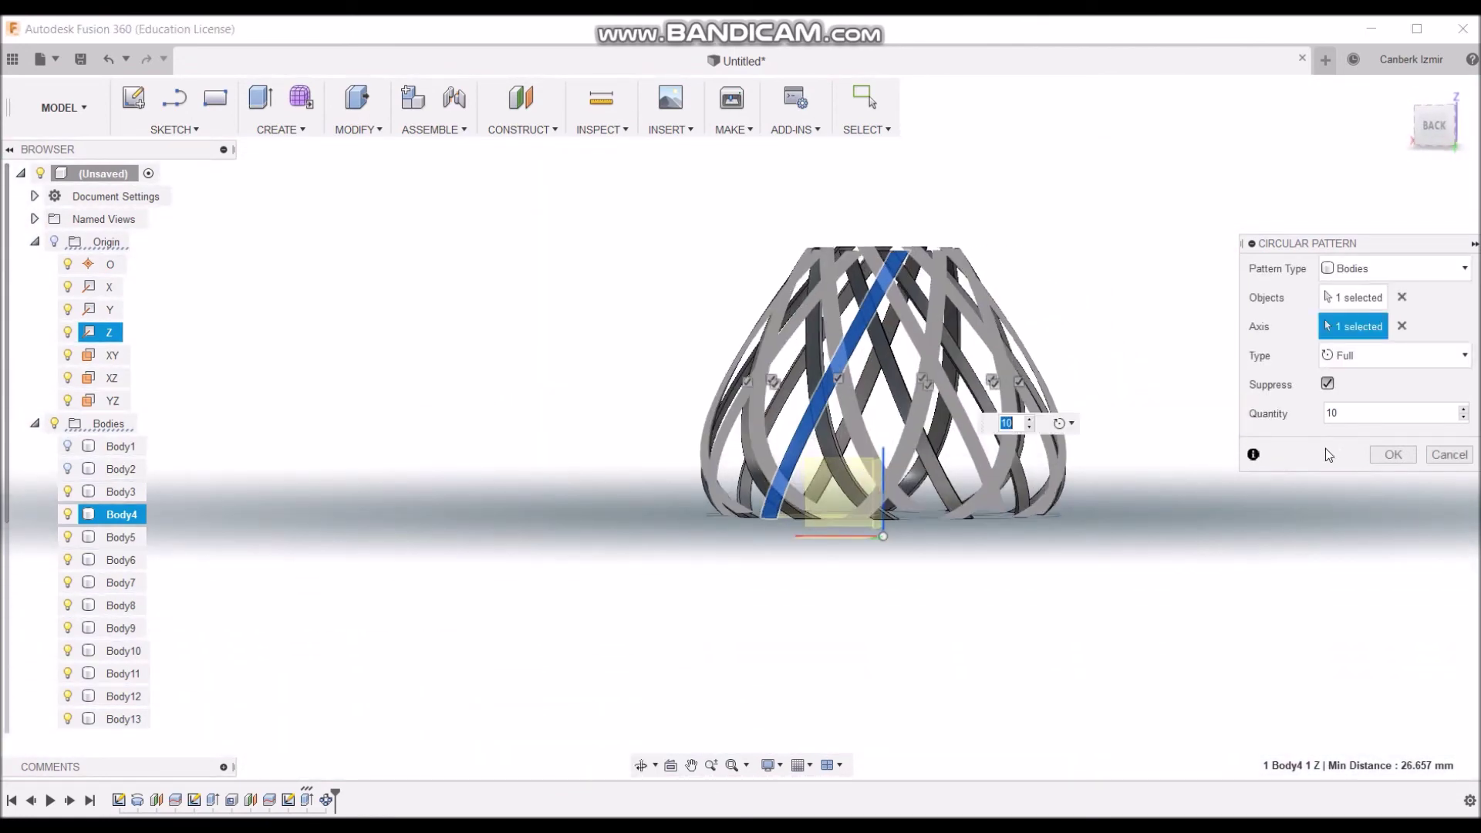
pyautogui.click(1379, 453)
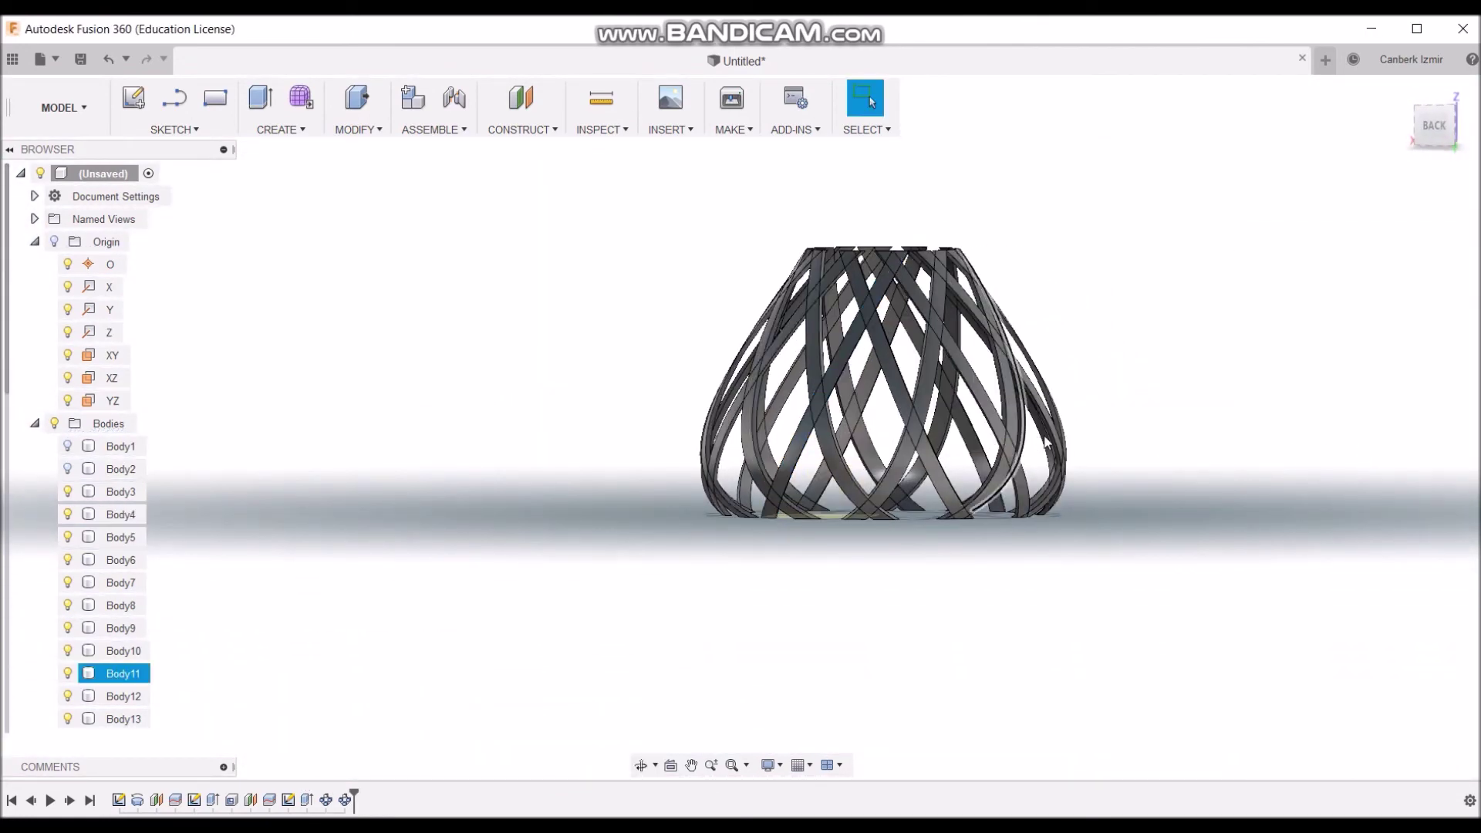
# - Make the bottom ring Body1 and top ring Body2 visible around the lattice
pyautogui.keyDown('shift'); pyautogui.moveTo(987, 440); pyautogui.dragTo(935, 437, button='middle'); pyautogui.keyUp('shift')
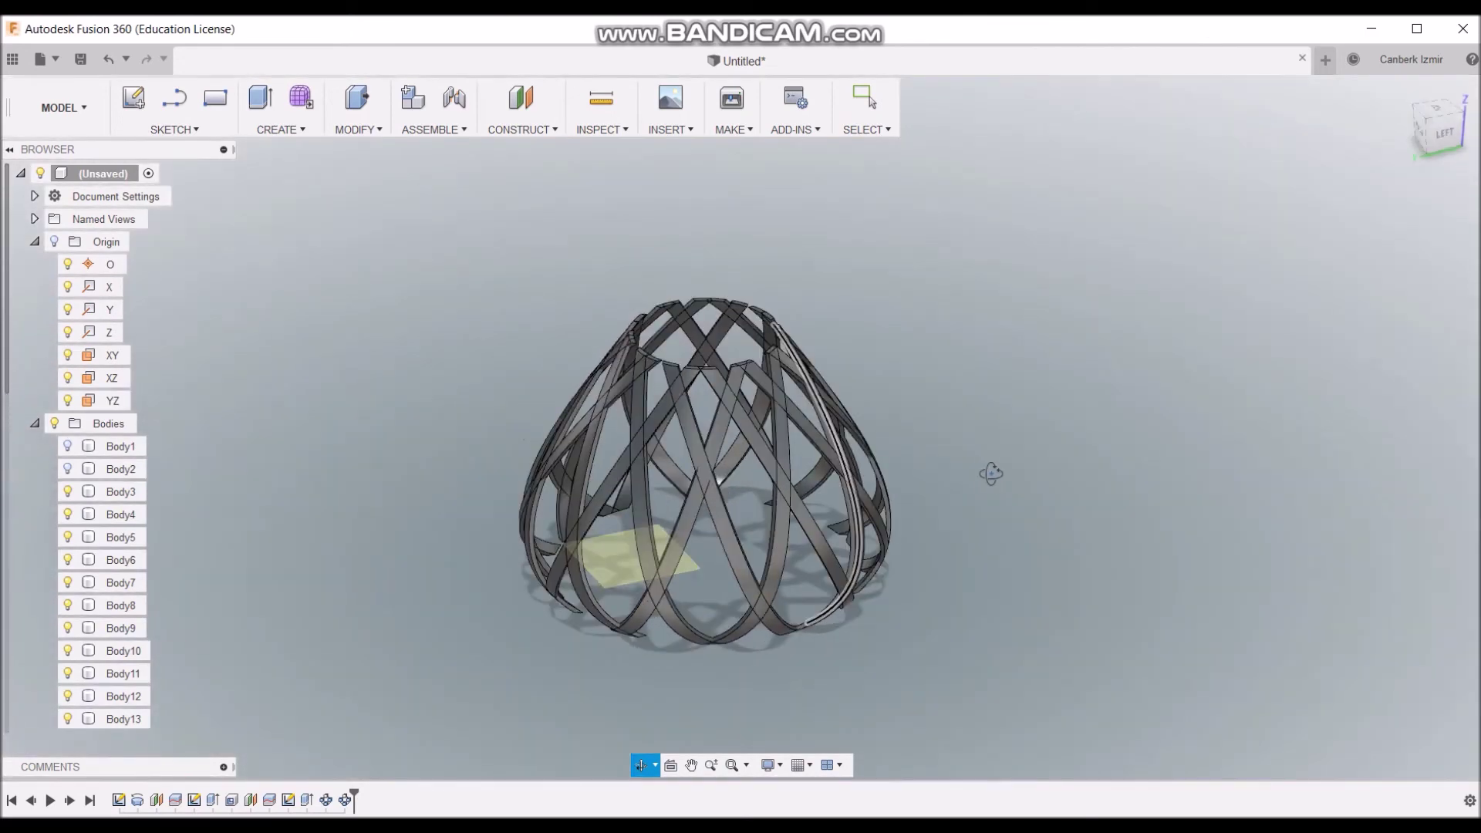
pyautogui.moveTo(936, 437); pyautogui.dragTo(1026, 461)
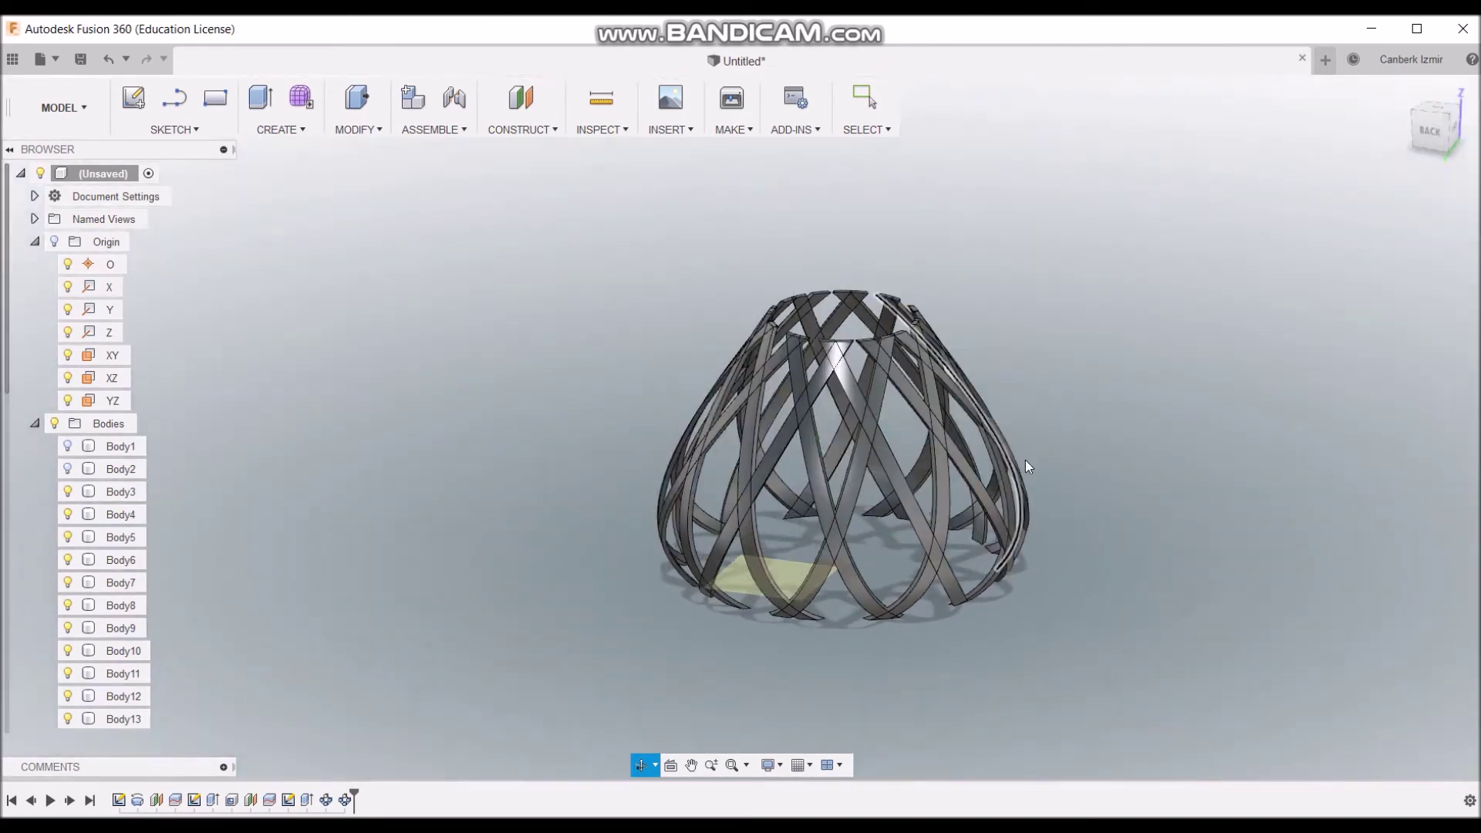
pyautogui.press('Escape')
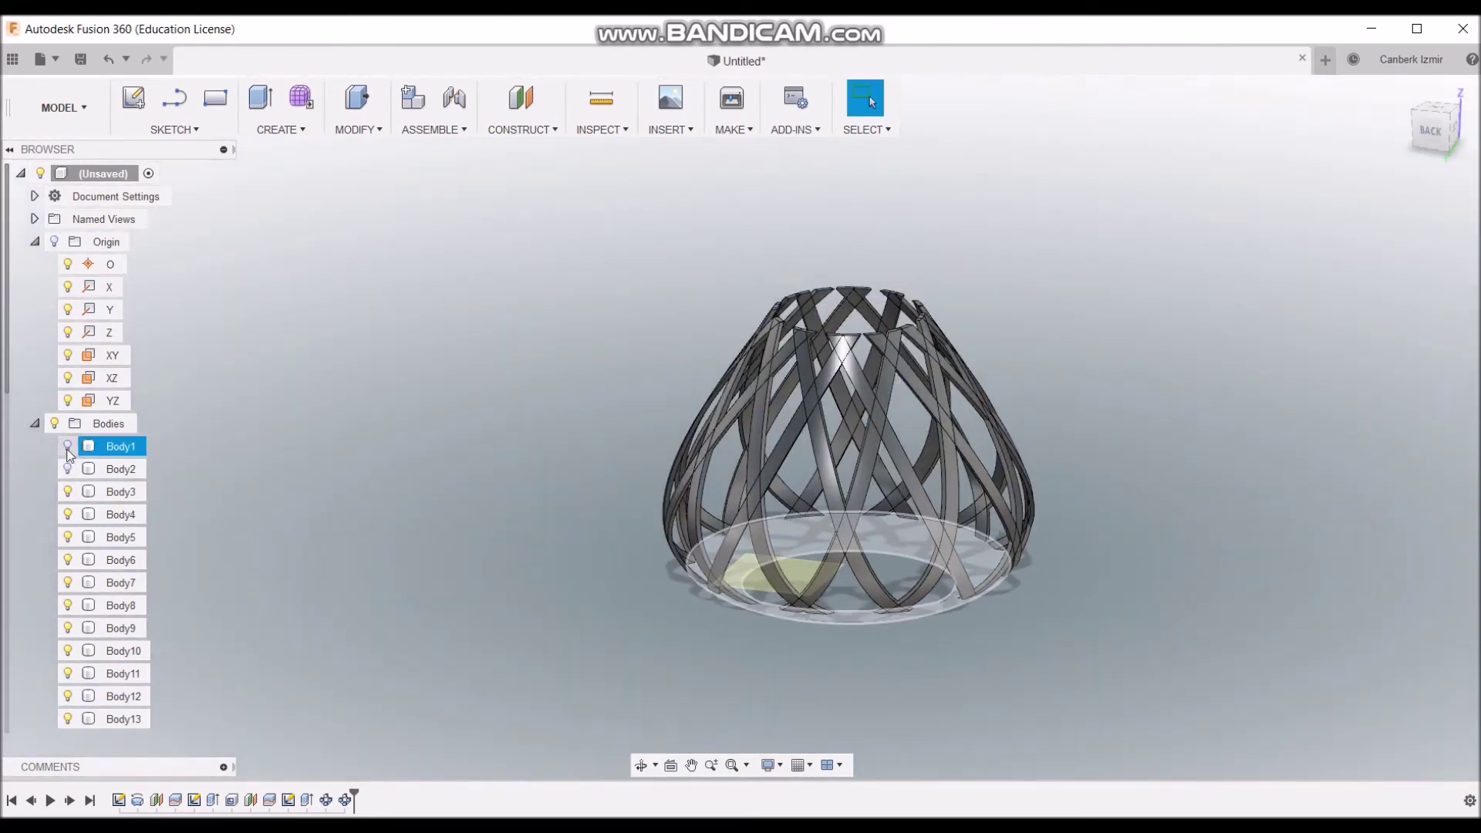
pyautogui.click(67, 446)
pyautogui.click(68, 472)
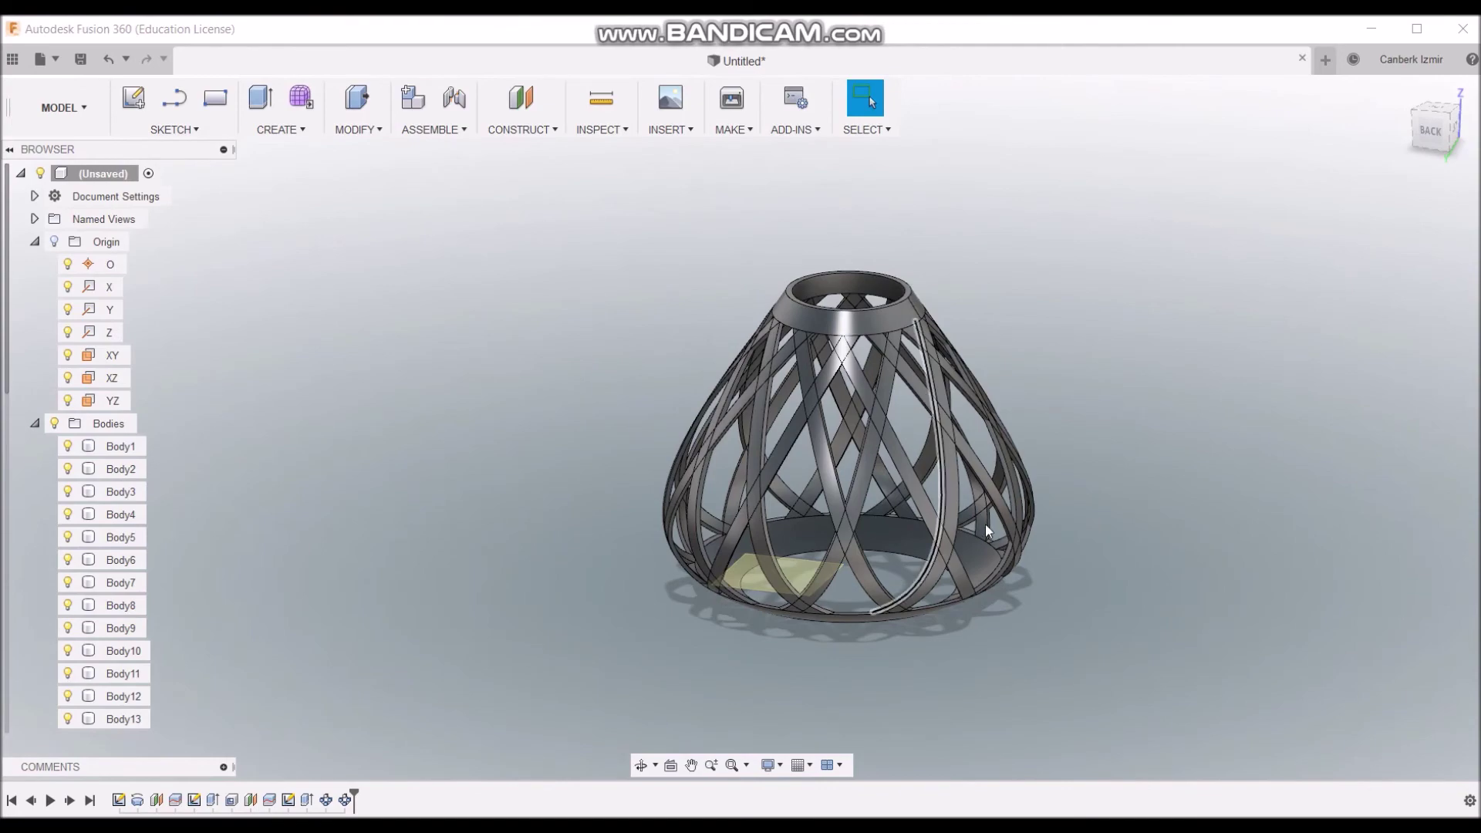
pyautogui.moveTo(736, 665)
pyautogui.keyDown('shift'); pyautogui.mouseDown(button='middle')
pyautogui.moveTo(722, 644)
pyautogui.moveTo(595, 616)
pyautogui.moveTo(725, 661)
pyautogui.mouseUp(button='middle'); pyautogui.keyUp('shift')
pyautogui.scroll(-2, 543, 602)
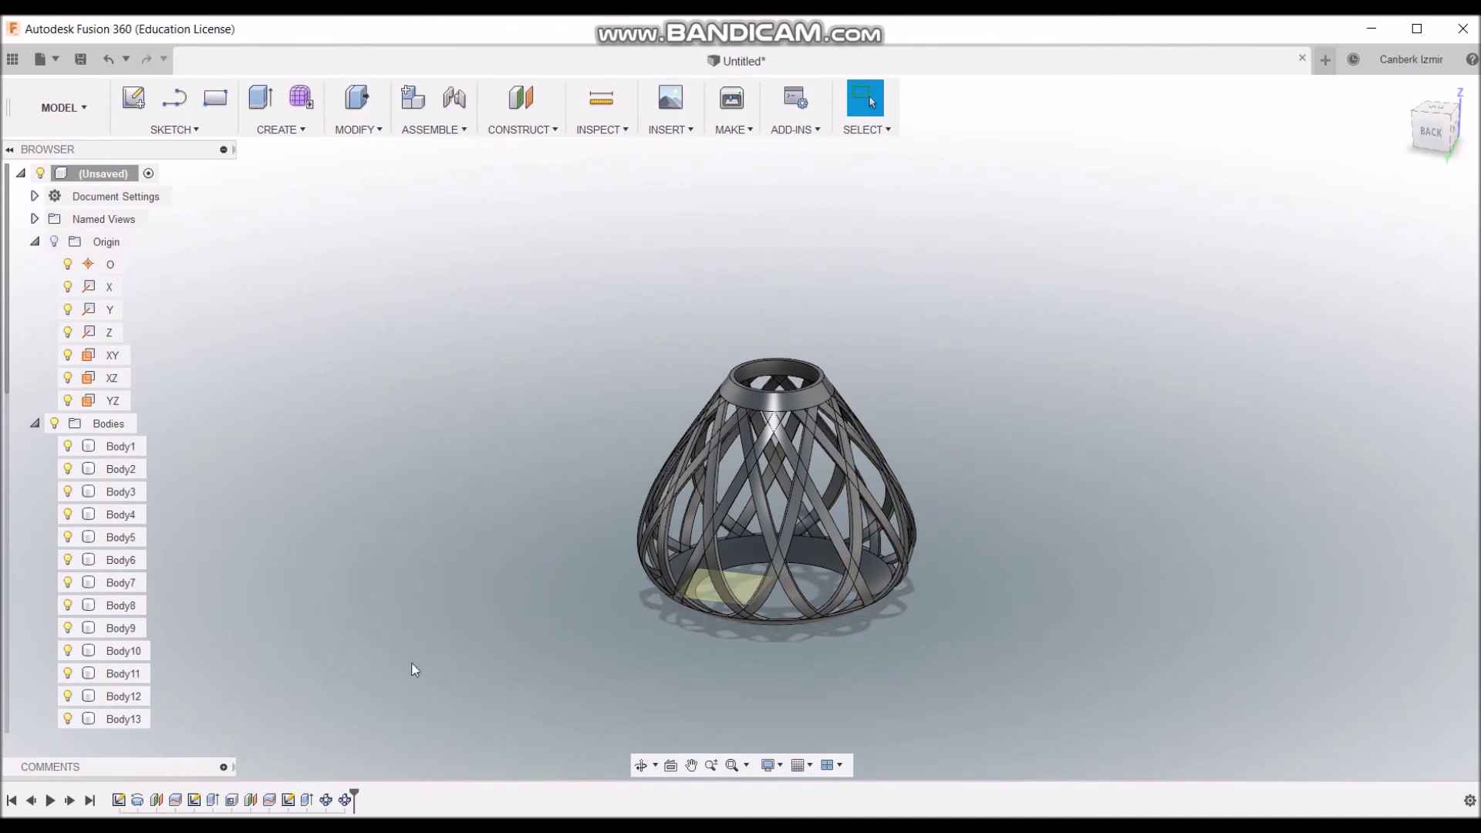
# - Collapse the Bodies folder, select Plane2, and orbit to inspect the finished lattice lampshade
pyautogui.click(35, 424)
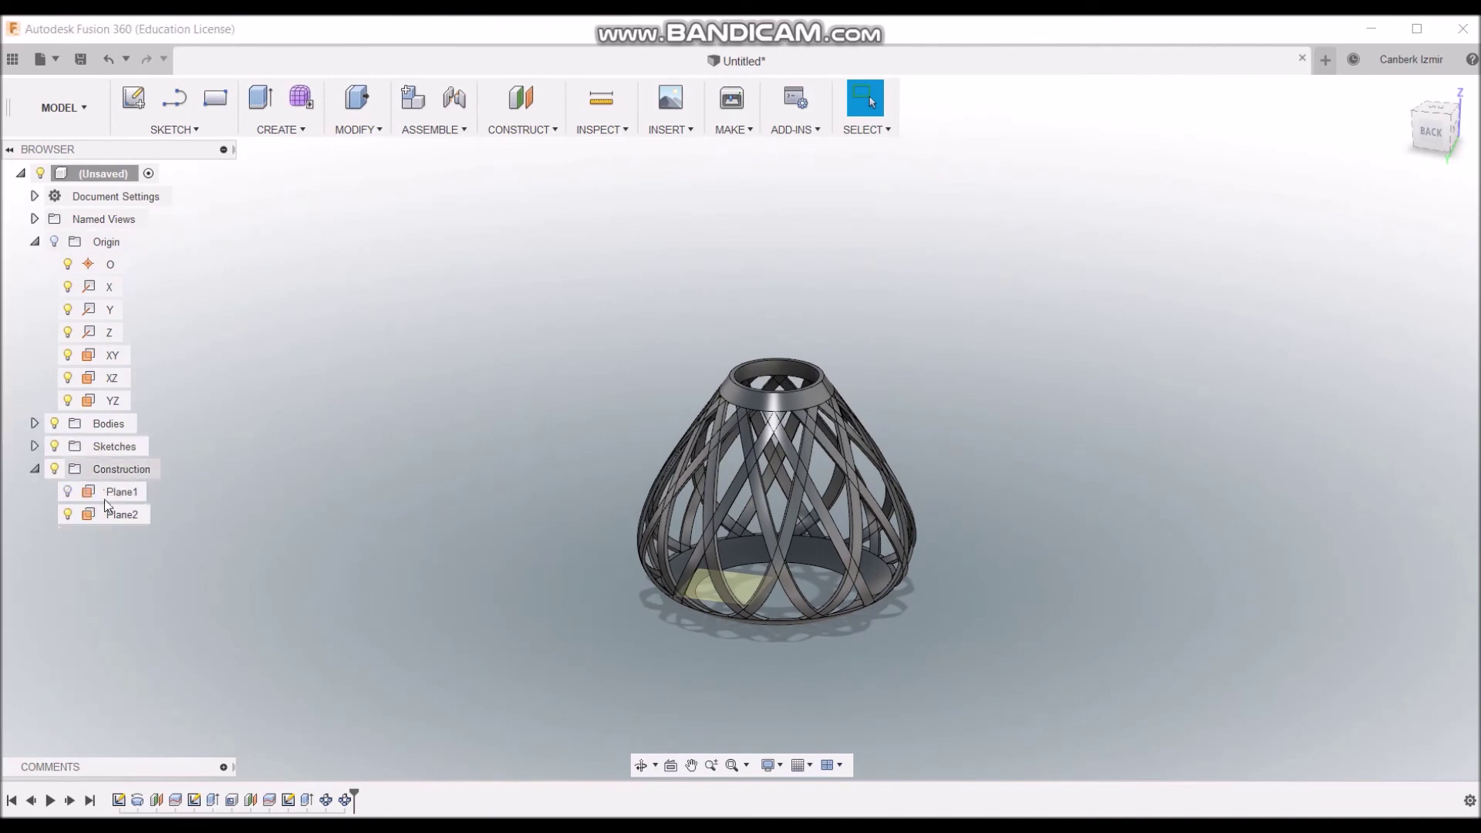
pyautogui.click(67, 517)
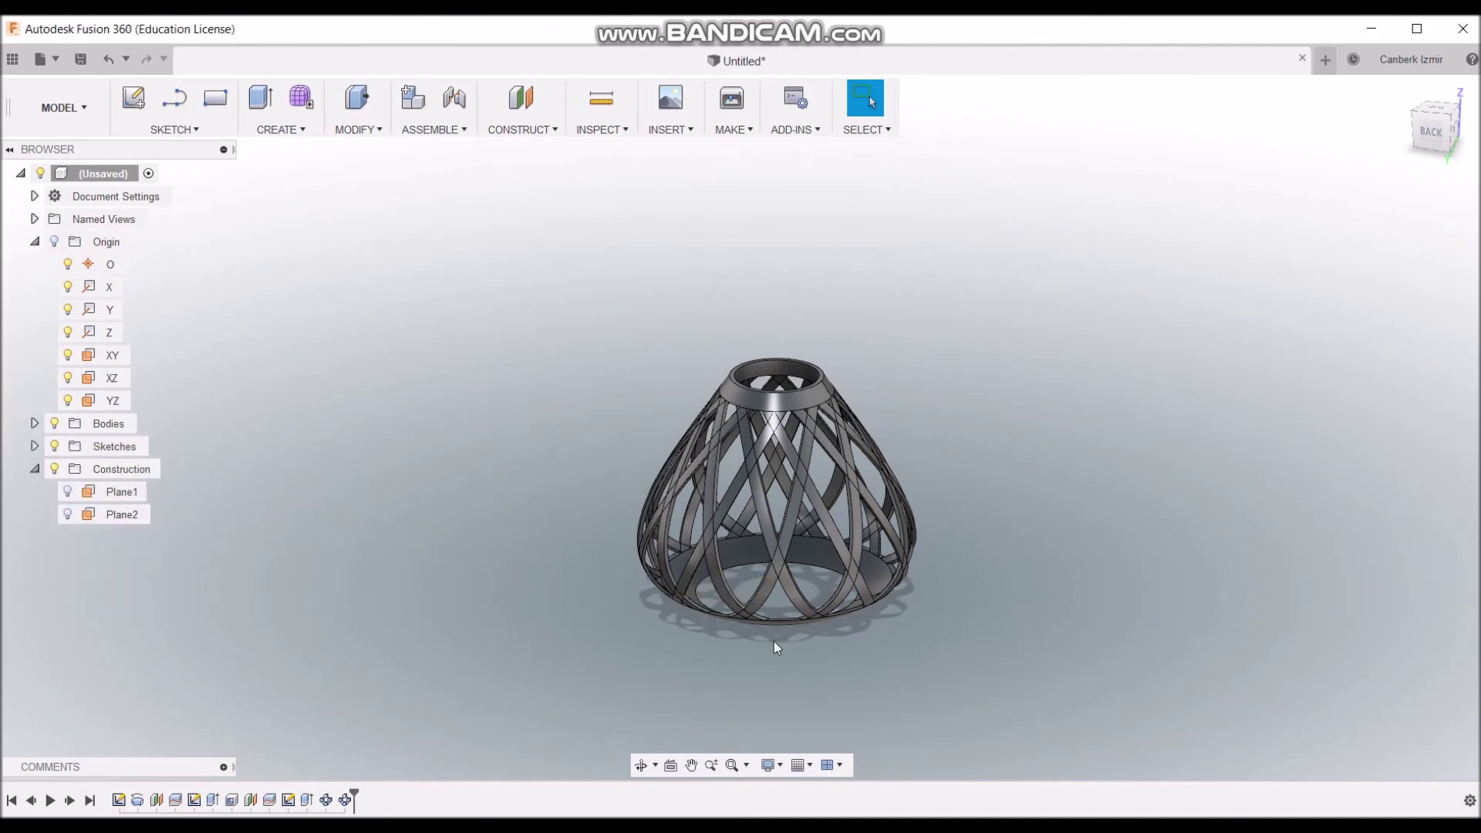
pyautogui.moveTo(924, 552)
pyautogui.keyDown('shift'); pyautogui.mouseDown(button='middle')
pyautogui.moveTo(935, 530)
pyautogui.moveTo(878, 532)
pyautogui.moveTo(1035, 535)
pyautogui.moveTo(810, 522)
pyautogui.moveTo(947, 536)
pyautogui.mouseUp(button='middle'); pyautogui.keyUp('shift')
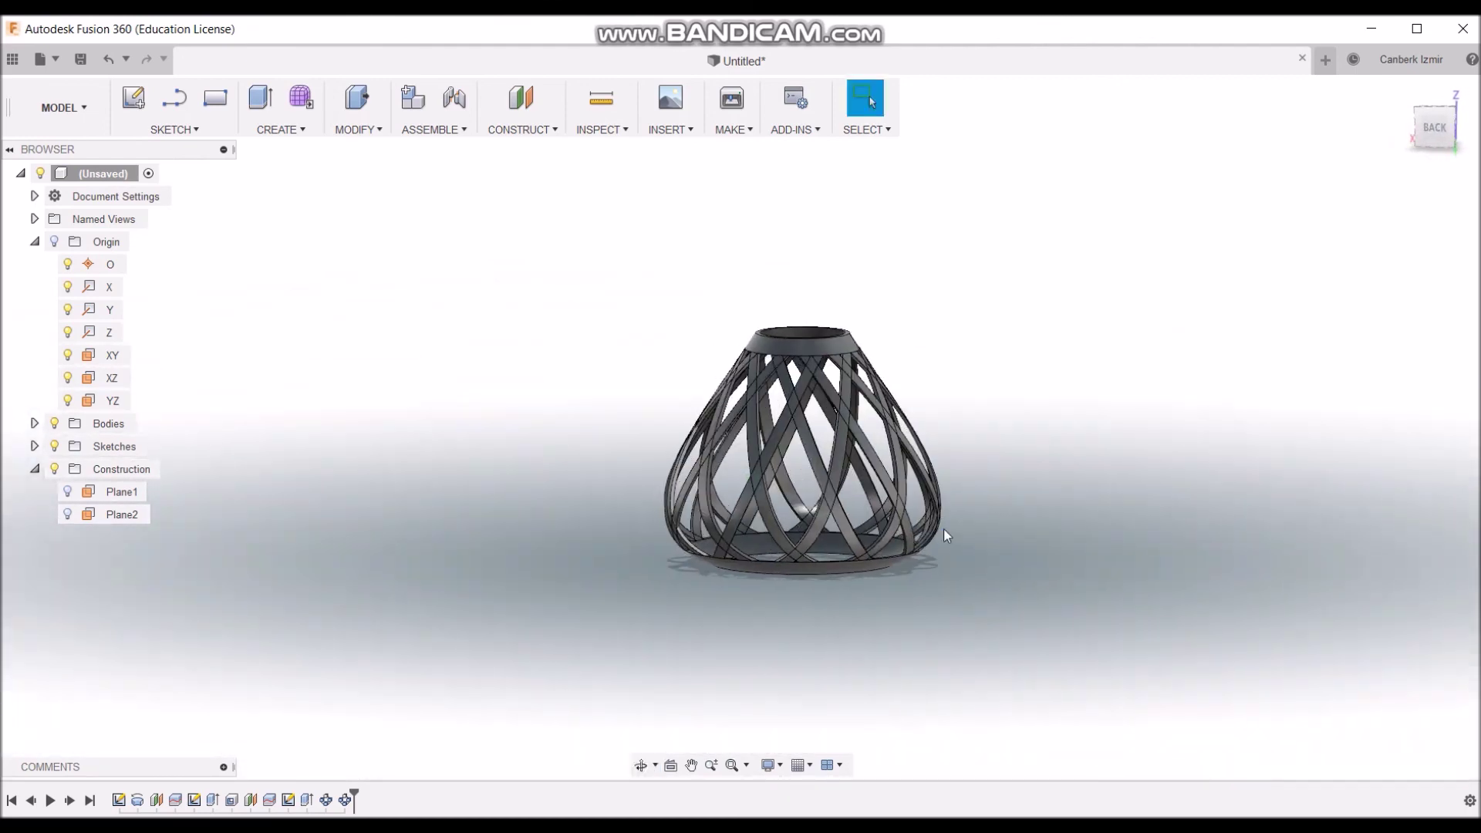